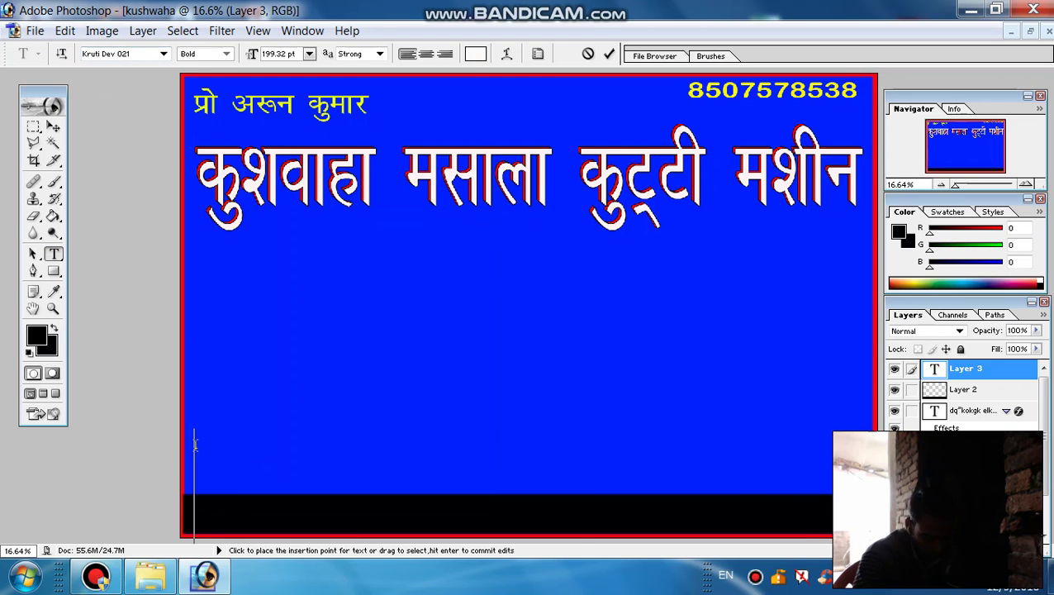
Type the bottom line 'विशेष जानकारी के लि' in Kruti Dev 021 Bold and select all of it
{"action": "type", "text": "g"}
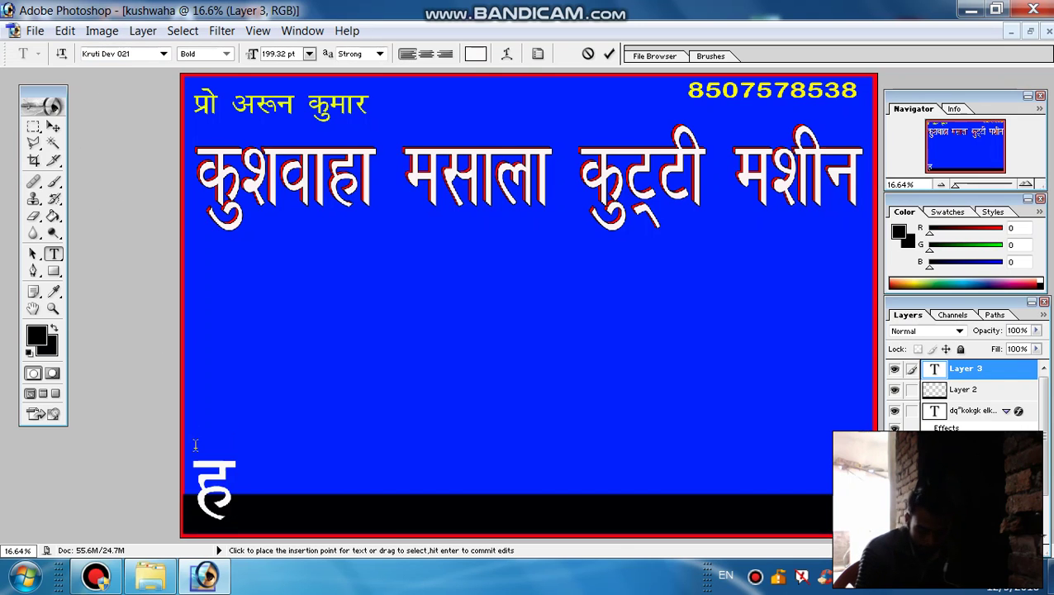
{"action": "key", "text": "BackSpace"}
{"action": "type", "text": "fo"}
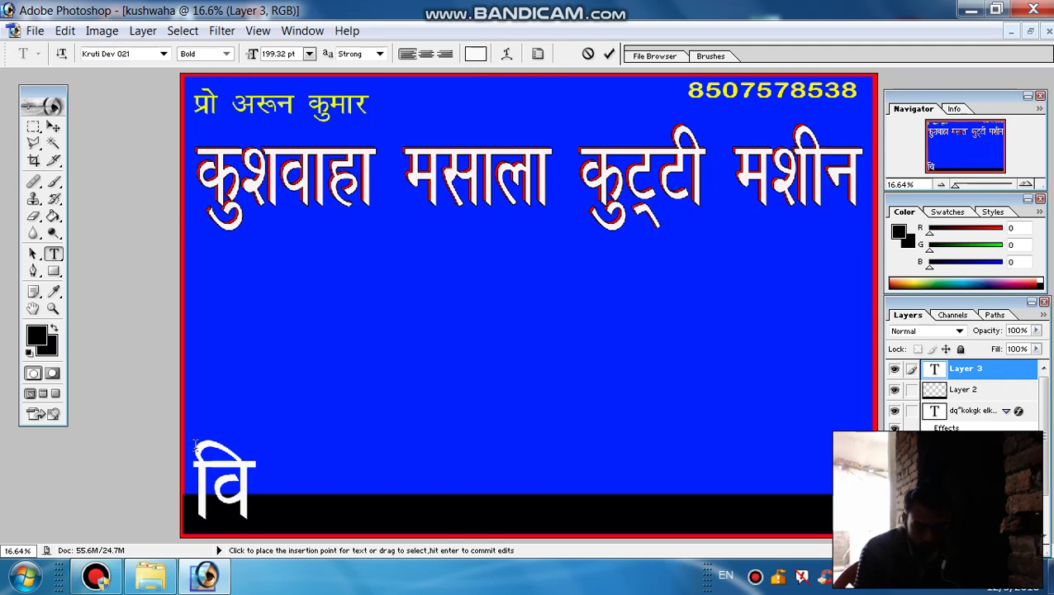
{"action": "type", "text": "\""}
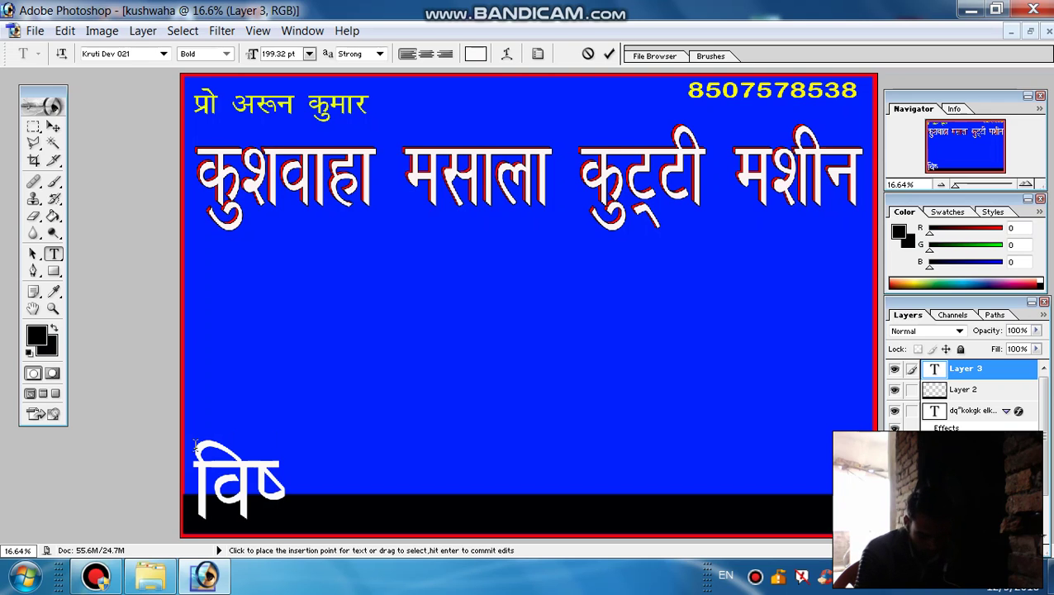
{"action": "key", "text": "BackSpace"}
{"action": "type", "text": "'"}
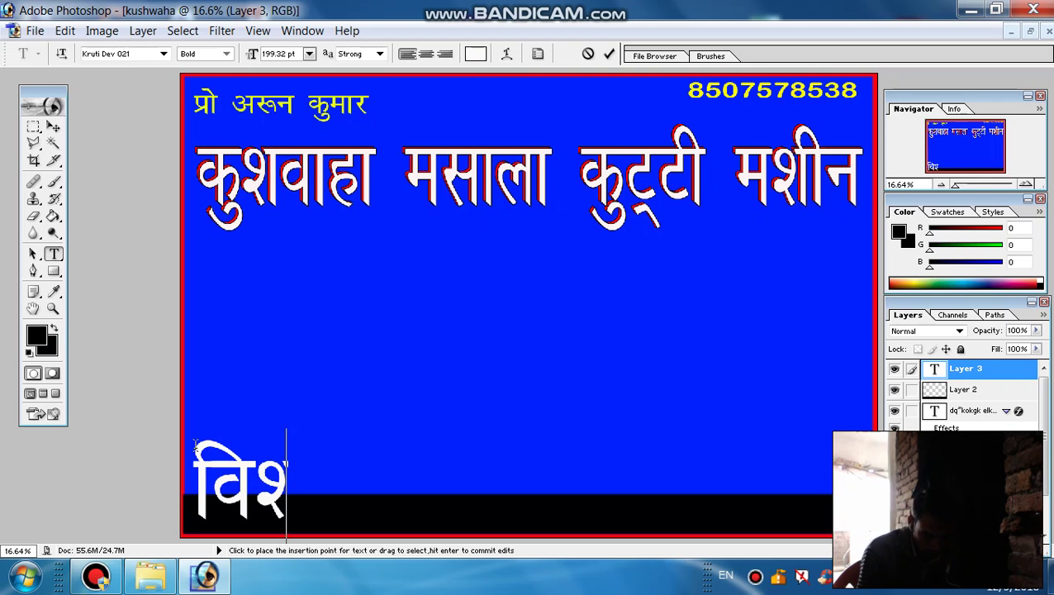
{"action": "type", "text": "K"}
{"action": "key", "text": "BackSpace"}
{"action": "type", "text": "ks"}
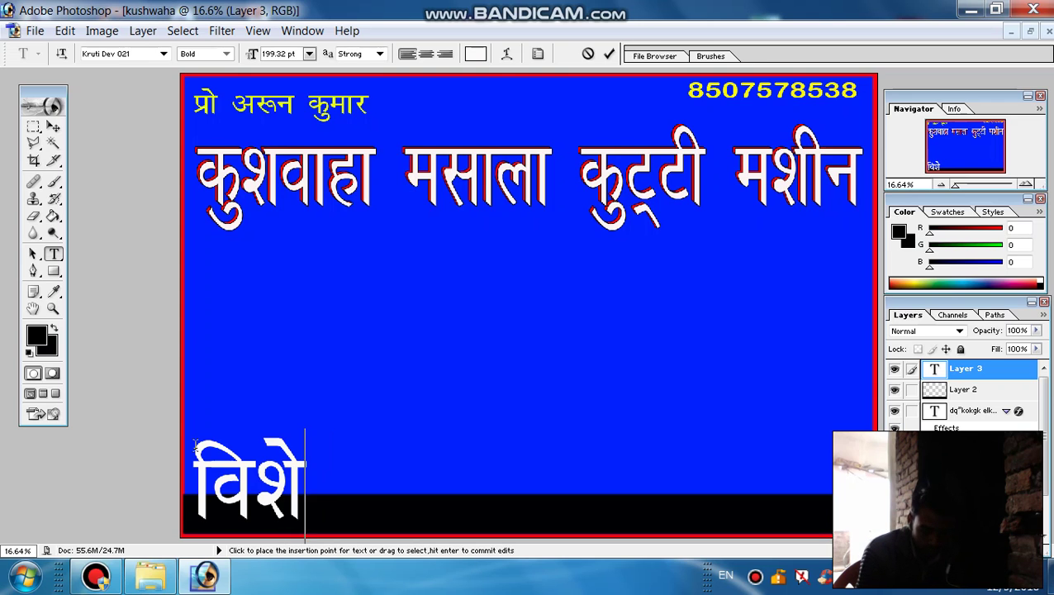
{"action": "type", "text": "\"kk "}
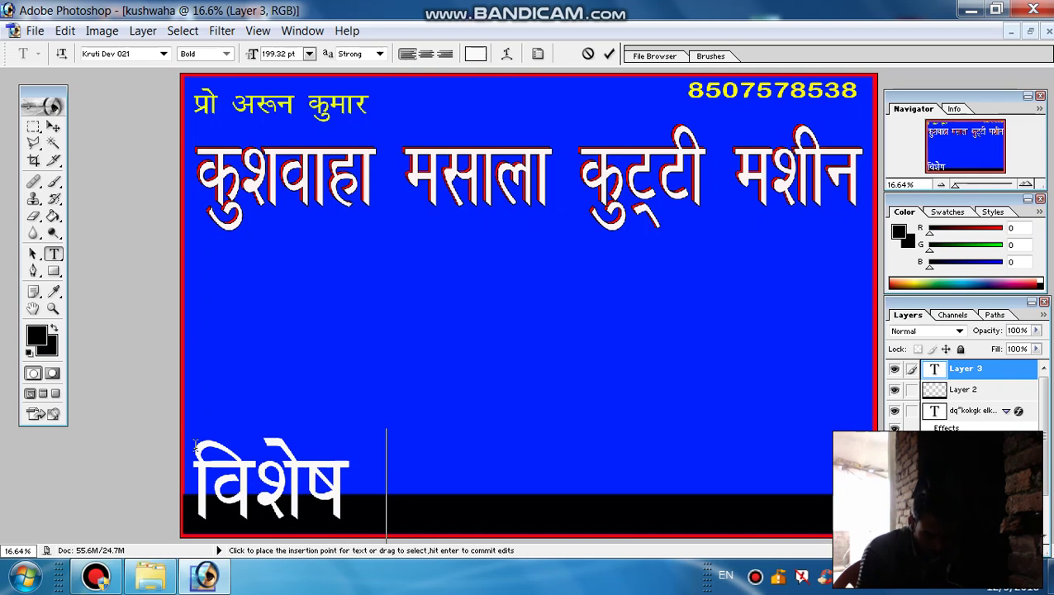
{"action": "type", "text": "t"}
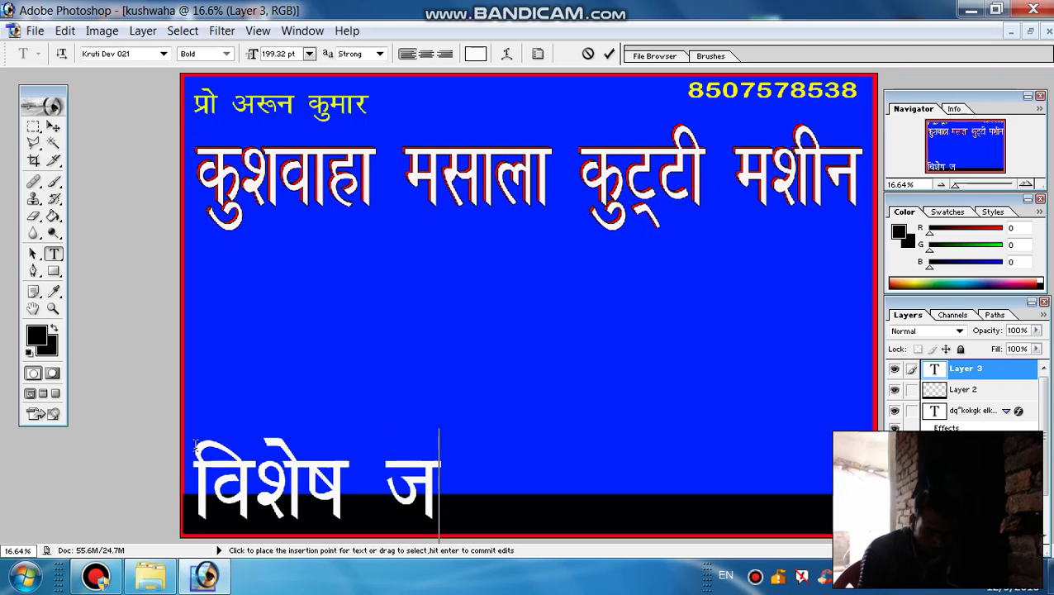
{"action": "type", "text": "ki"}
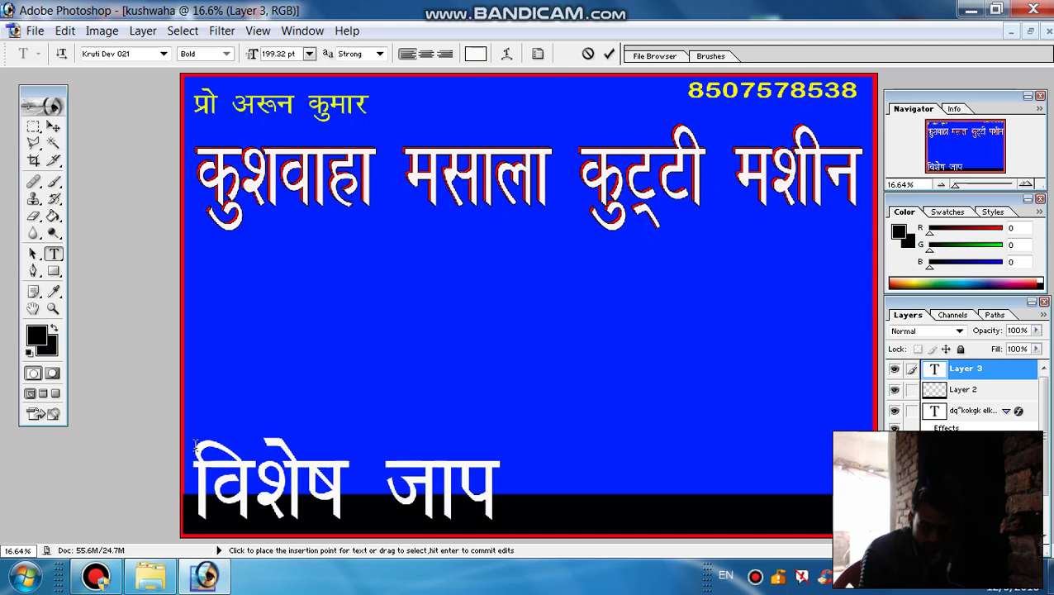
{"action": "key", "text": "BackSpace"}
{"action": "type", "text": "u"}
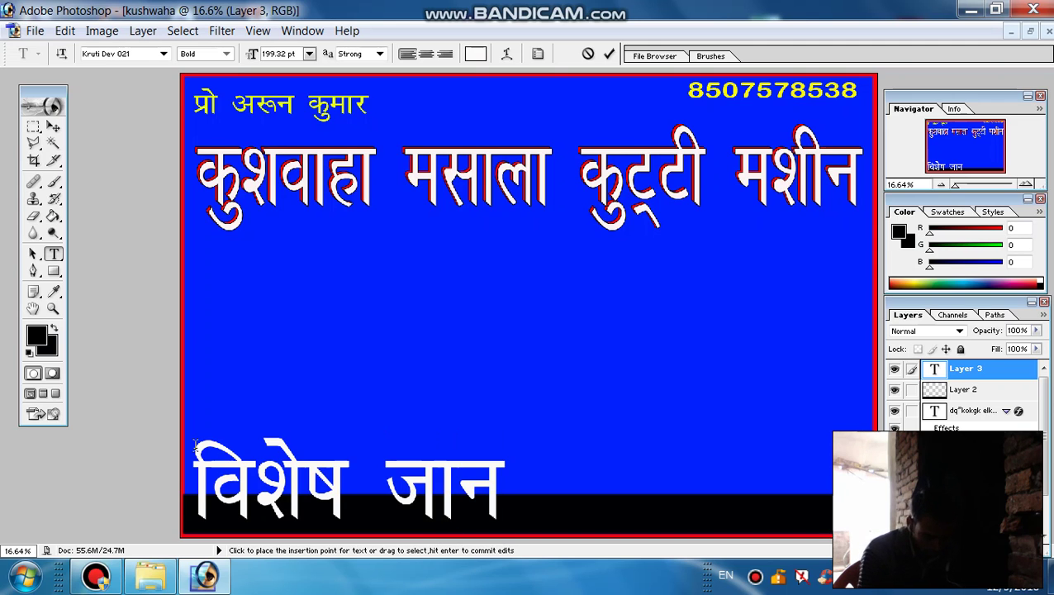
{"action": "type", "text": "dkj"}
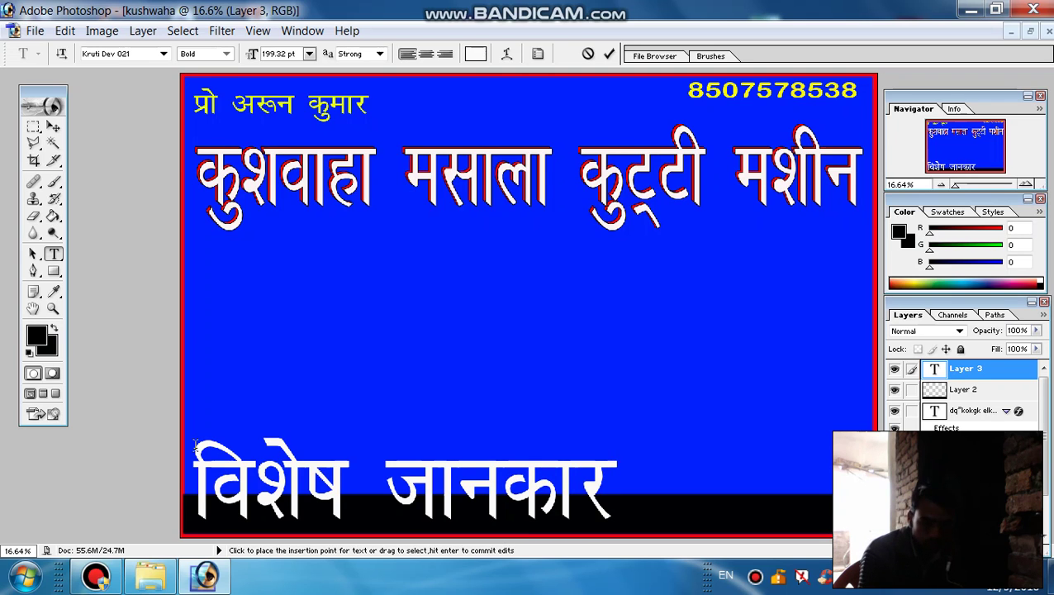
{"action": "type", "text": "h"}
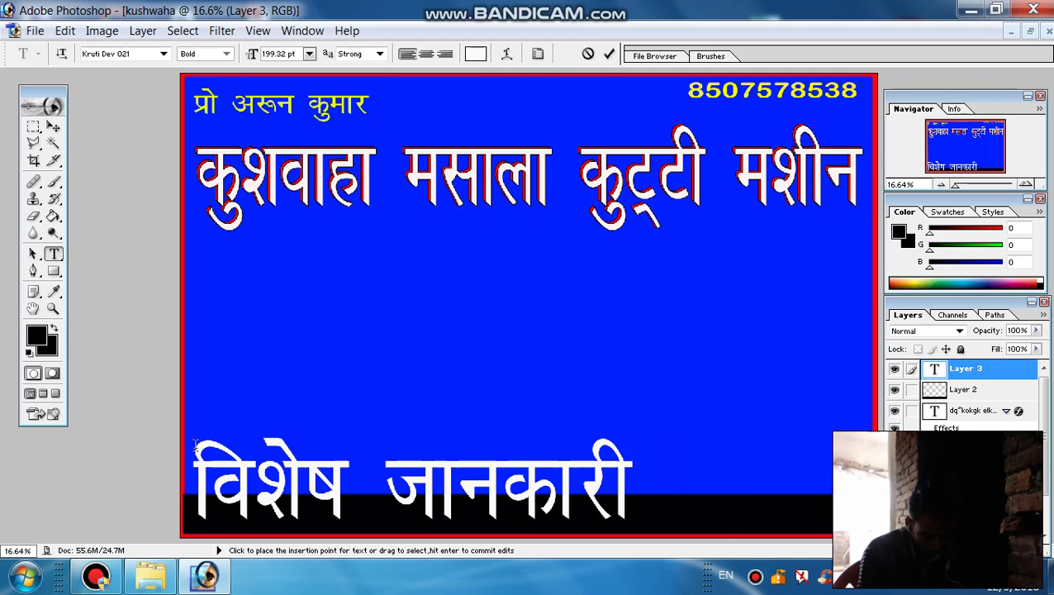
{"action": "type", "text": " ds"}
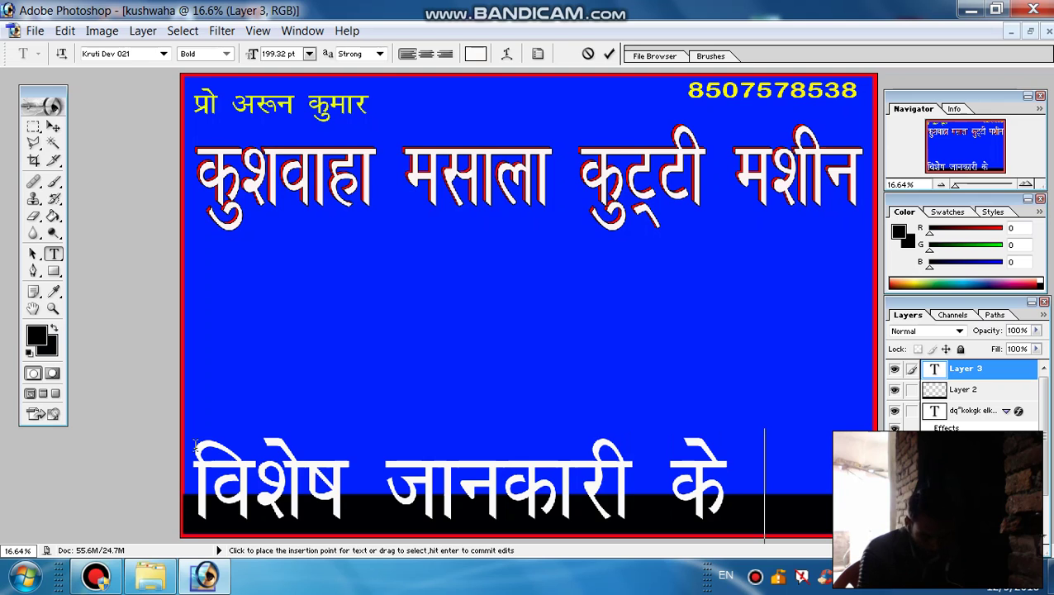
{"action": "type", "text": "fy"}
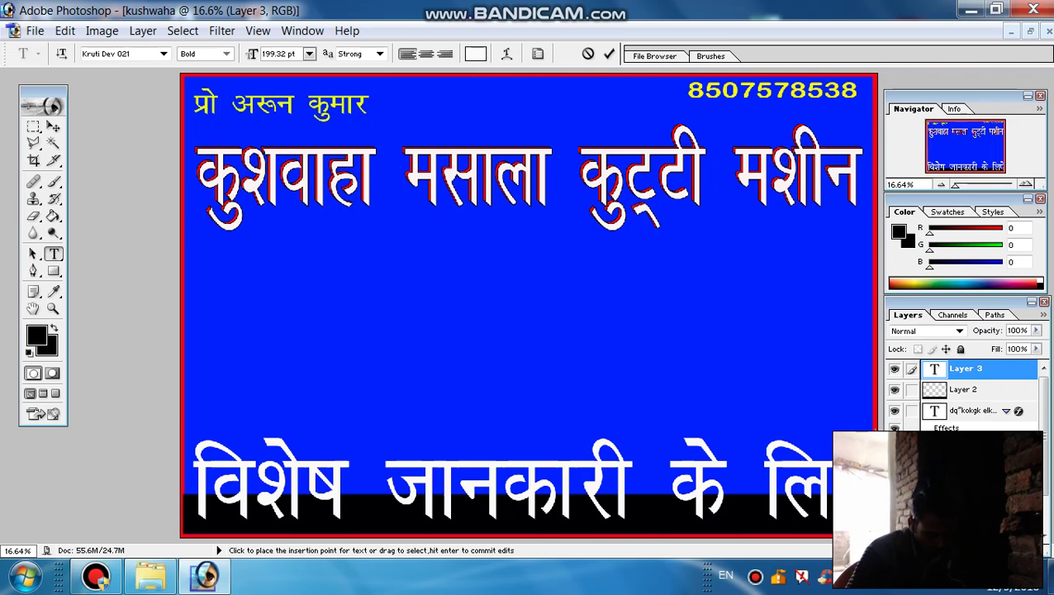
{"action": "key", "text": "ctrl+a"}
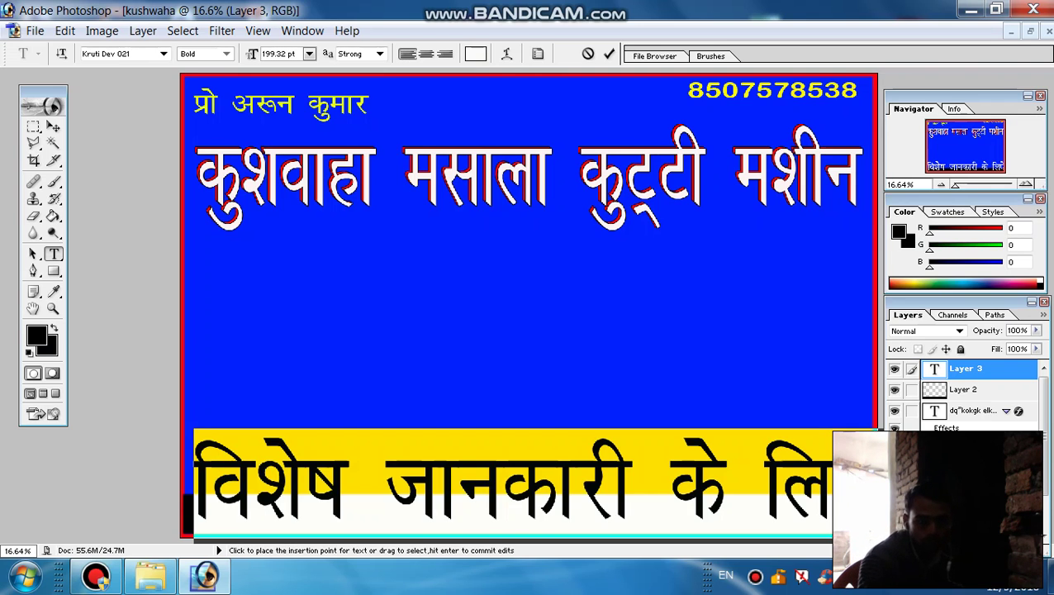
Set the selected line to 72 pt and continue it with 'सम्पर्क करे'
{"action": "left_click", "coordinate": [311, 54]}
{"action": "left_click", "coordinate": [301, 340]}
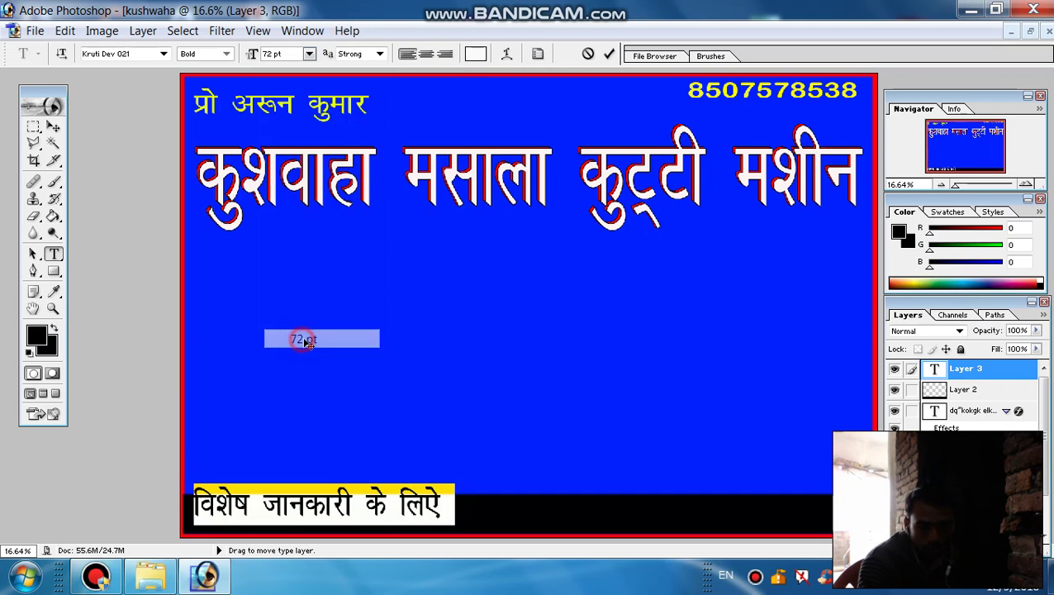
{"action": "left_click", "coordinate": [461, 510]}
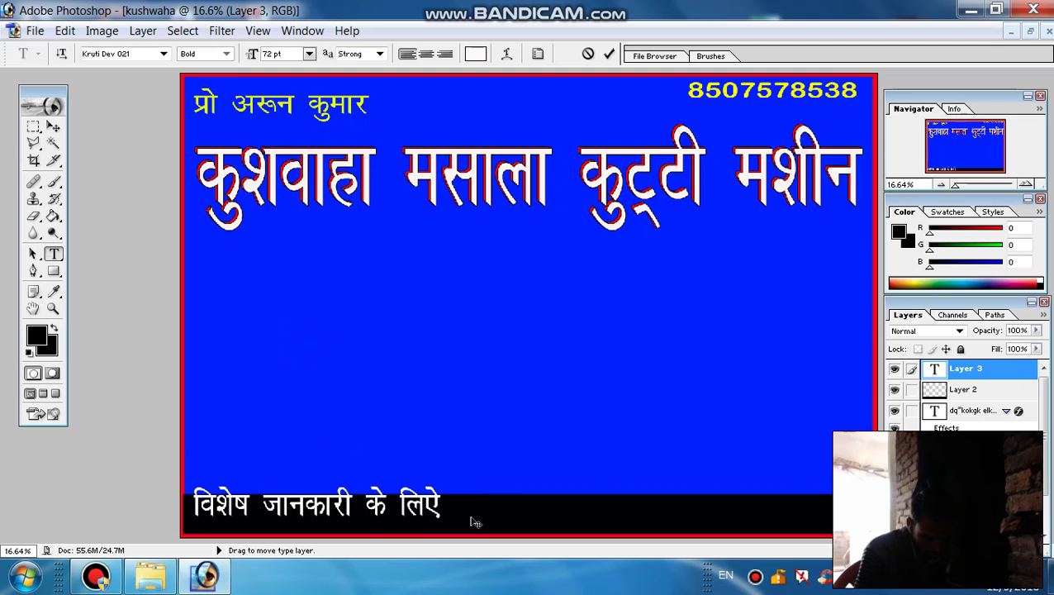
{"action": "type", "text": ";"}
{"action": "key", "text": "BackSpace"}
{"action": "type", "text": "le"}
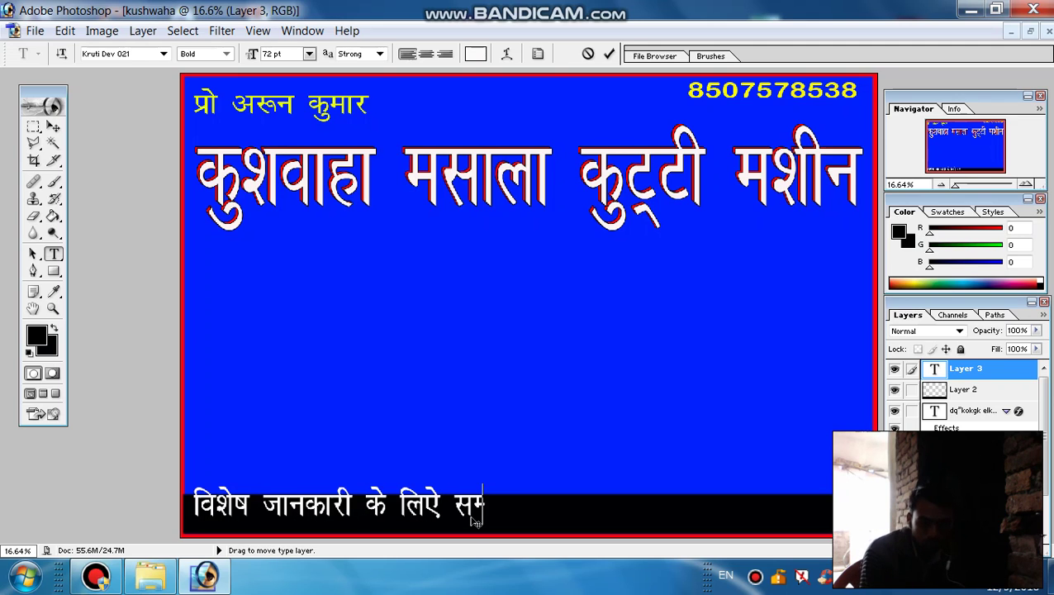
{"action": "type", "text": "~i"}
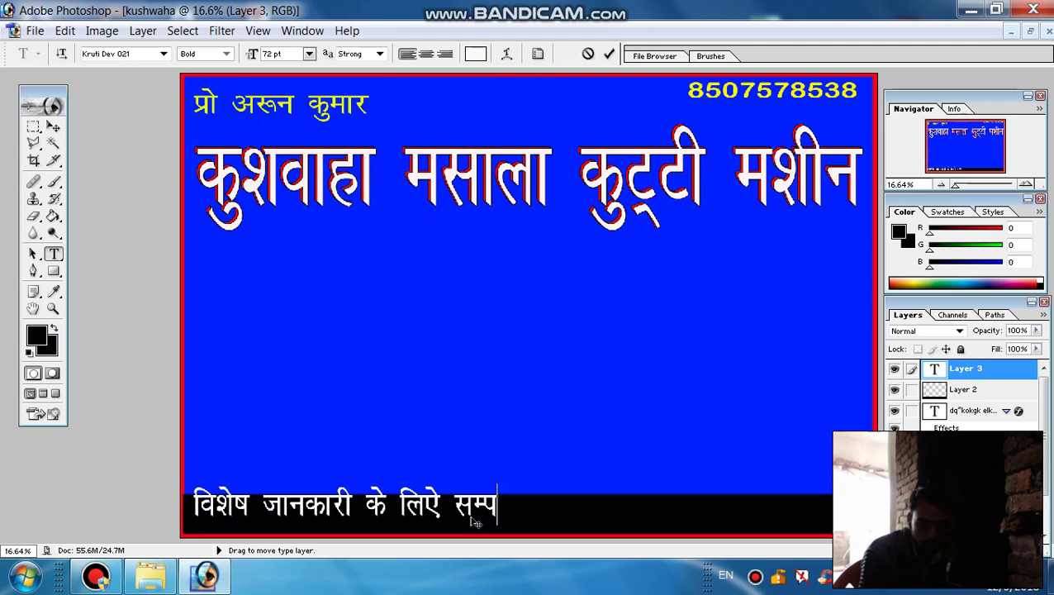
{"action": "type", "text": "d"}
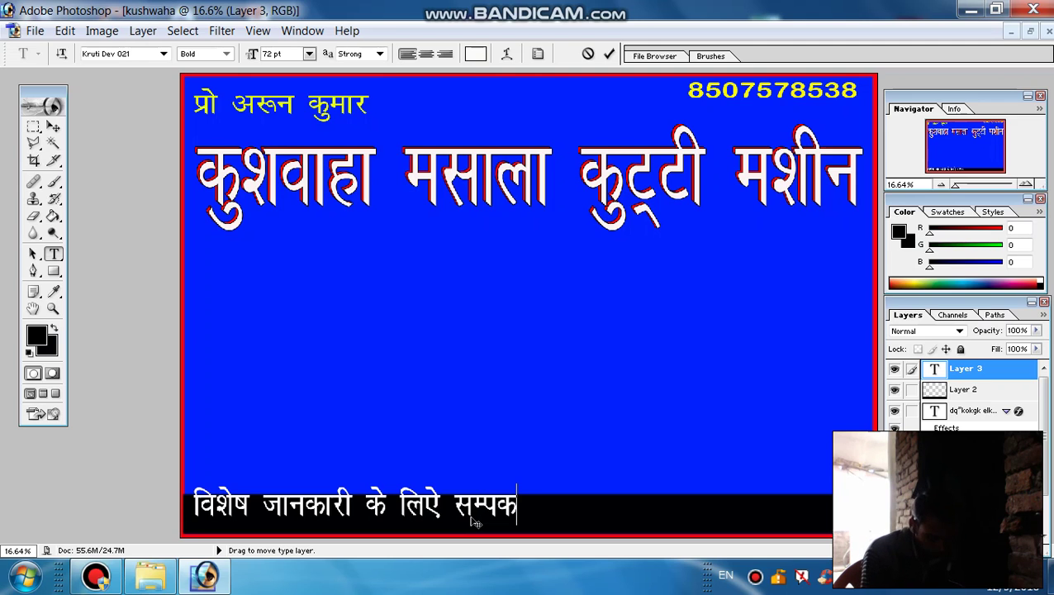
{"action": "type", "text": "Z d"}
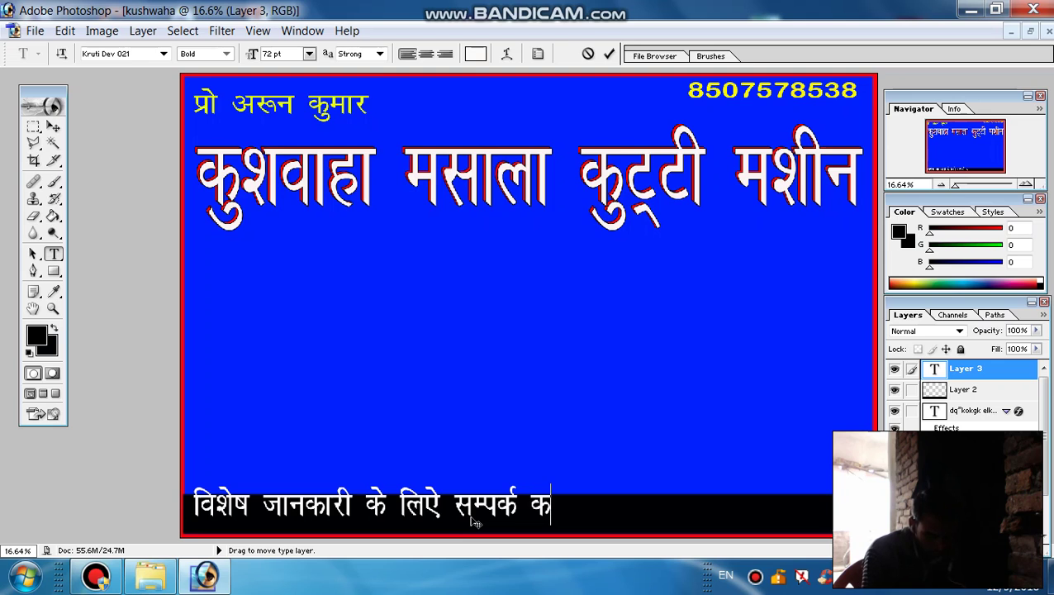
{"action": "type", "text": "jsa"}
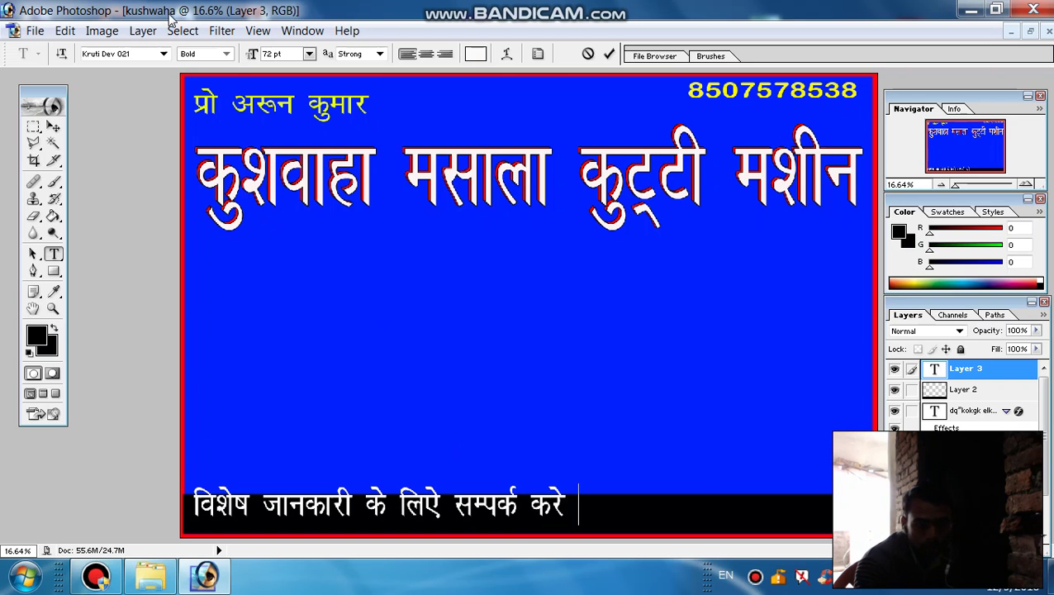
Browse the font family list and switch the text to Arno Pro
{"action": "left_click", "coordinate": [162, 55]}
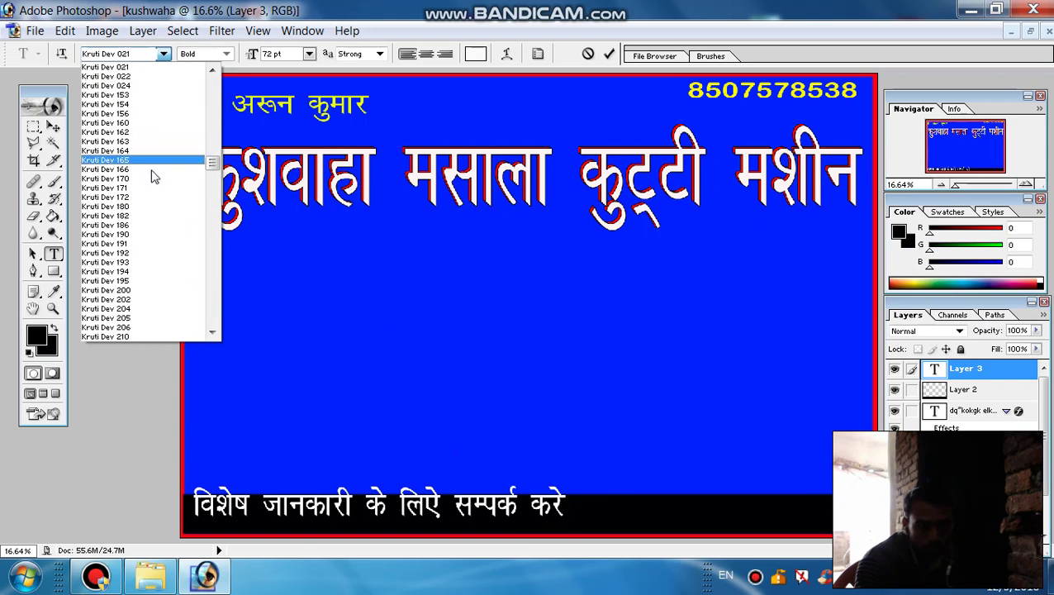
{"action": "scroll", "coordinate": [212, 165], "scroll_direction": "up", "scroll_amount": 10}
{"action": "left_click", "coordinate": [158, 55]}
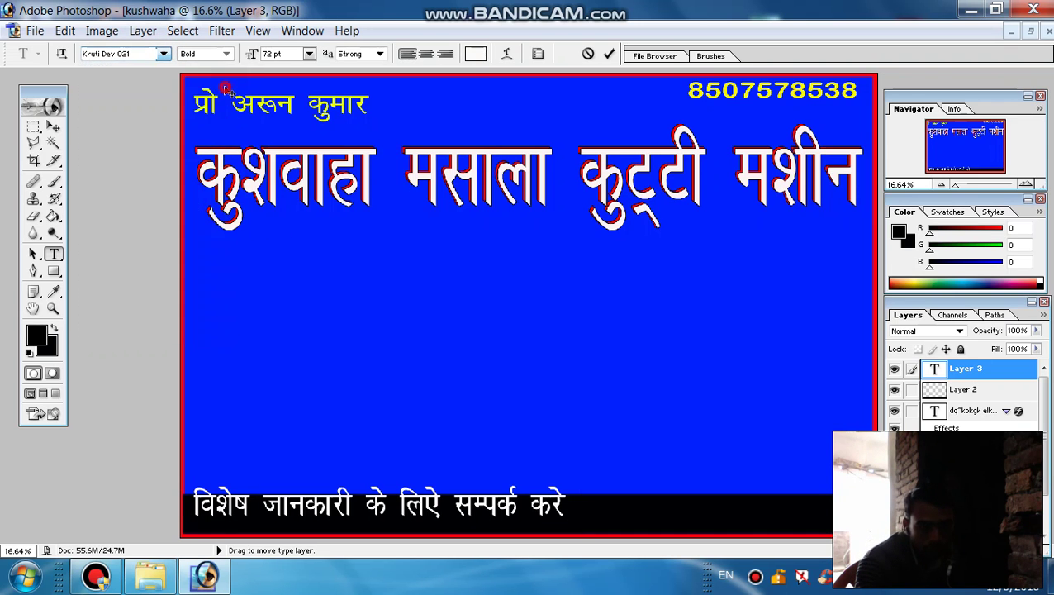
{"action": "left_click", "coordinate": [157, 55]}
{"action": "left_click", "coordinate": [162, 53]}
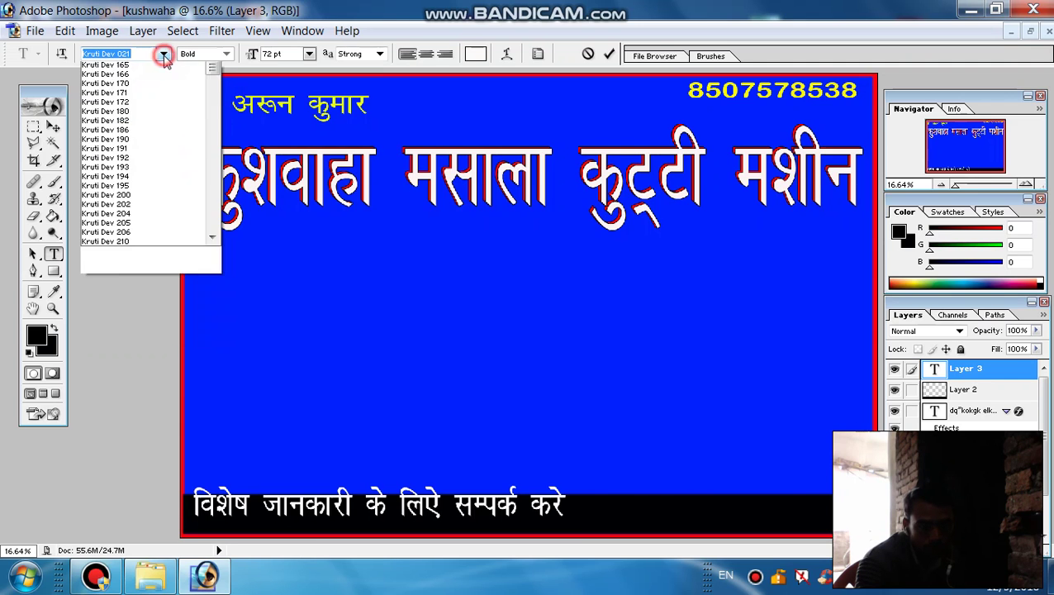
{"action": "left_click_drag", "start_coordinate": [209, 163], "coordinate": [220, 95]}
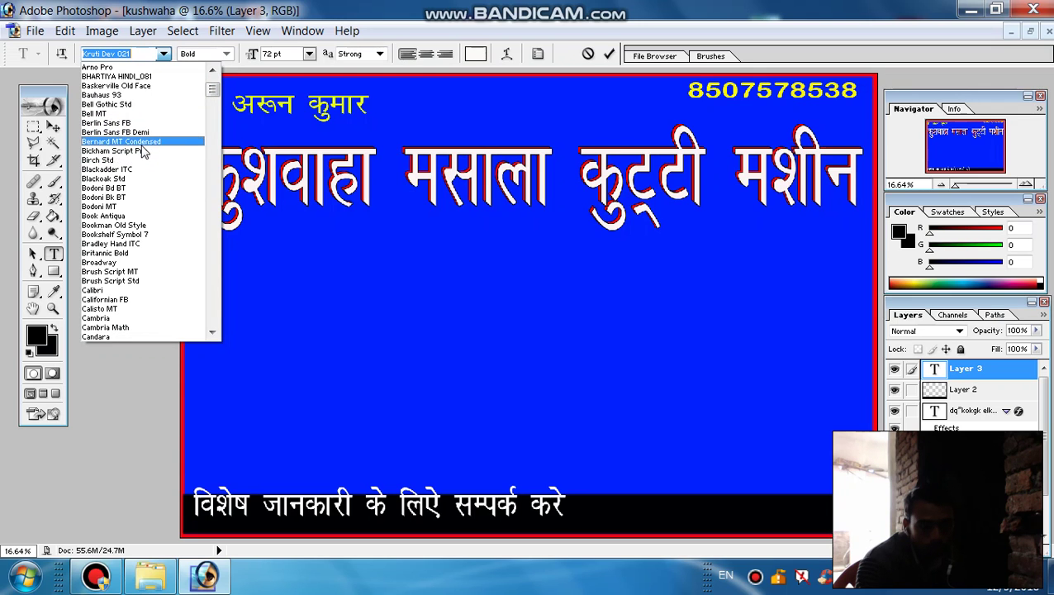
{"action": "left_click", "coordinate": [145, 68]}
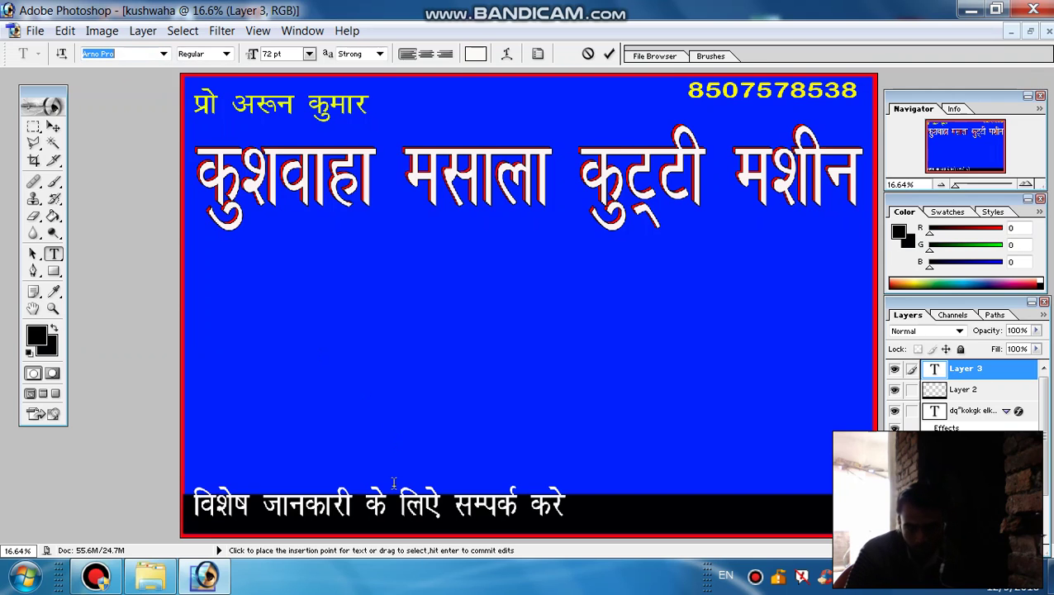
Choose Informal Roman for the new text at the end of the bottom line
{"action": "left_click", "coordinate": [572, 508]}
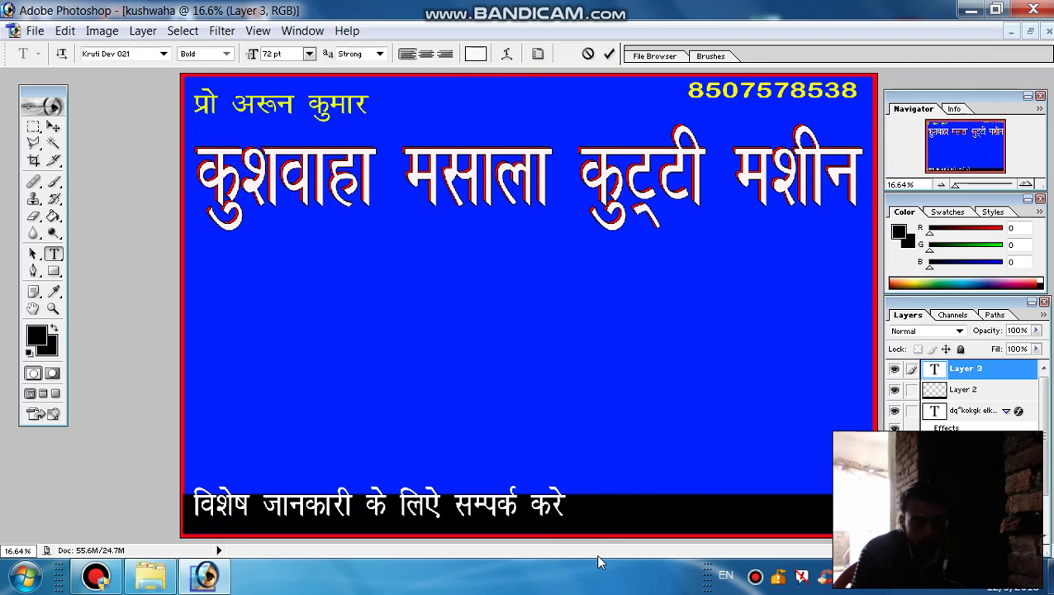
{"action": "left_click", "coordinate": [165, 55]}
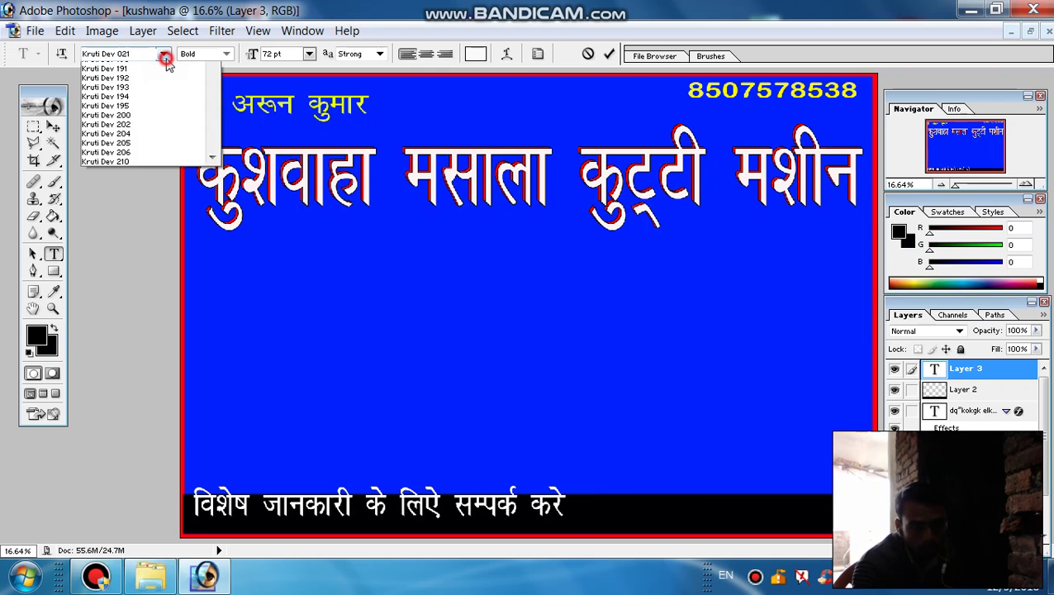
{"action": "left_click", "coordinate": [212, 72]}
{"action": "left_click", "coordinate": [213, 72]}
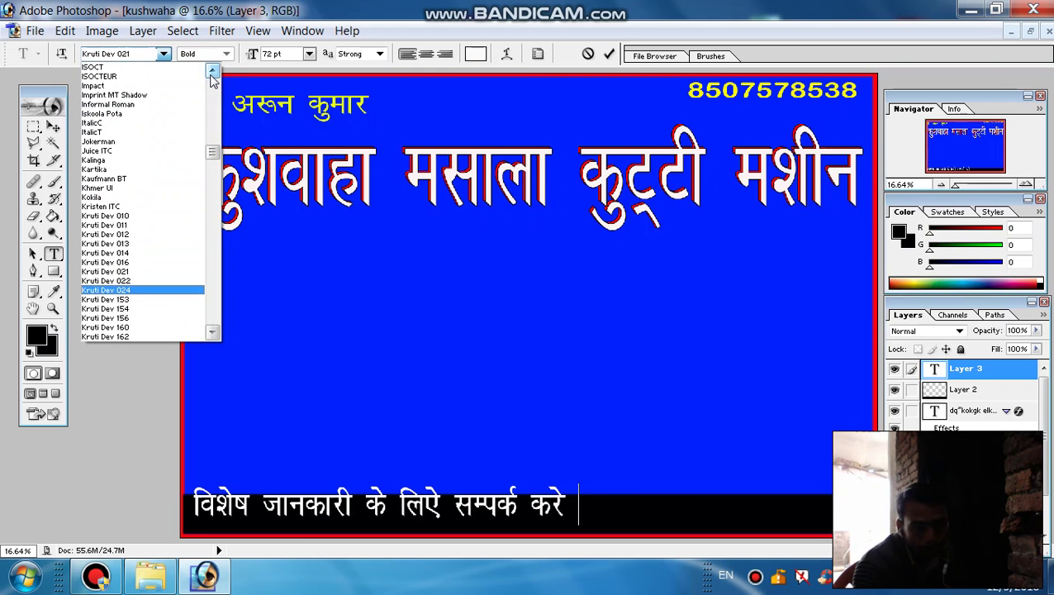
{"action": "left_click", "coordinate": [136, 113]}
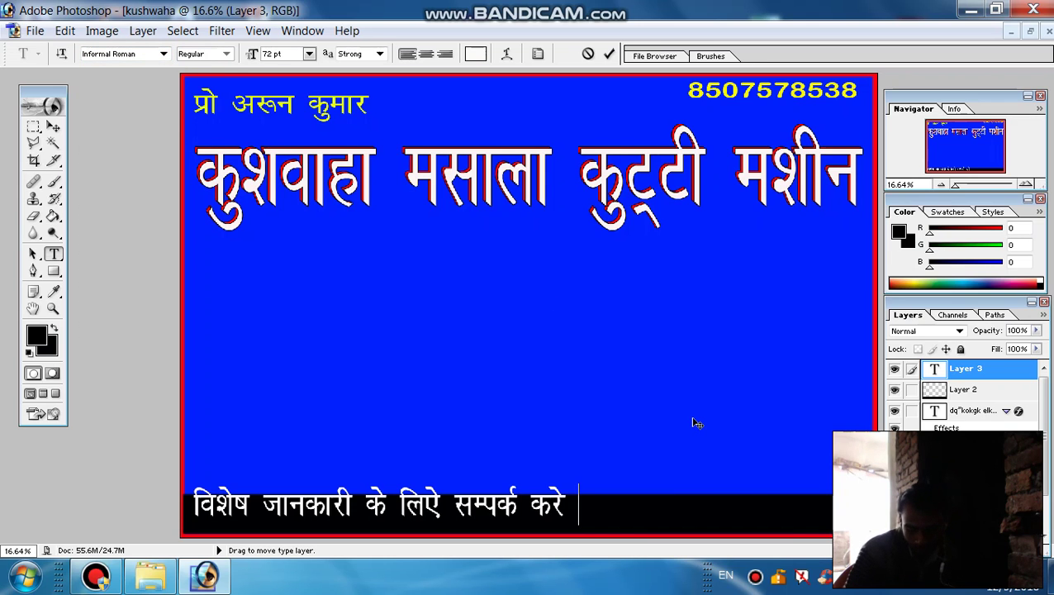
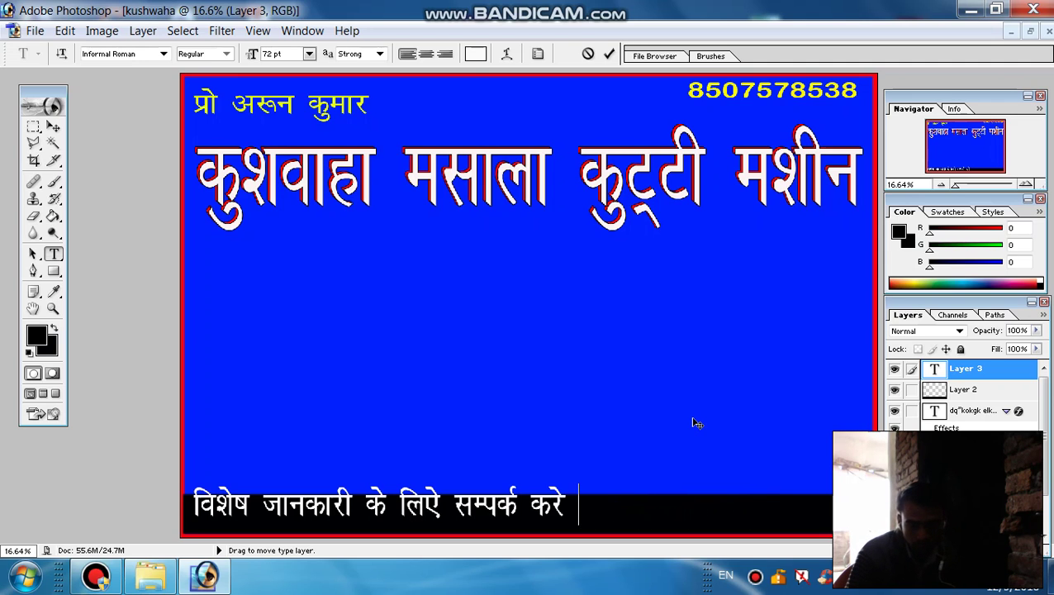
Add the shop's phone number after 'करे' and commit the contact-line text
{"action": "key", "text": "Escape"}
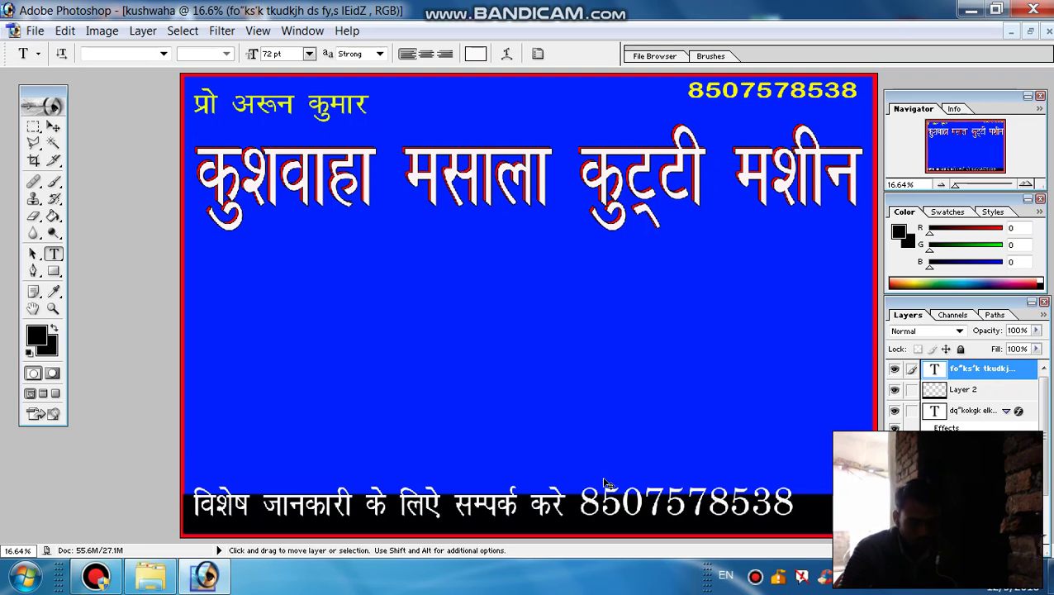
{"action": "left_click", "coordinate": [572, 507]}
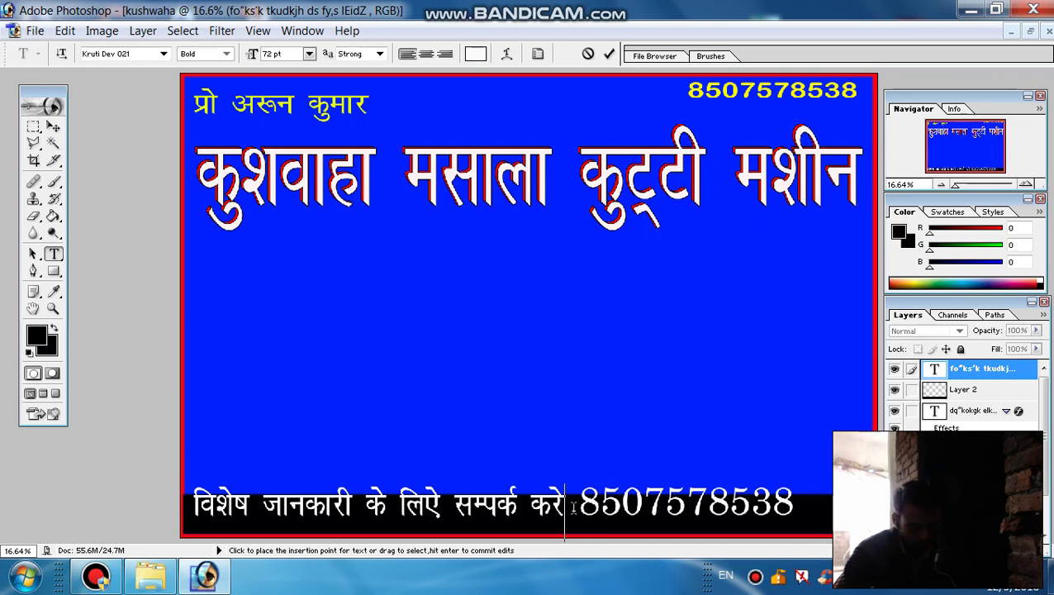
{"action": "key", "text": "ctrl+a"}
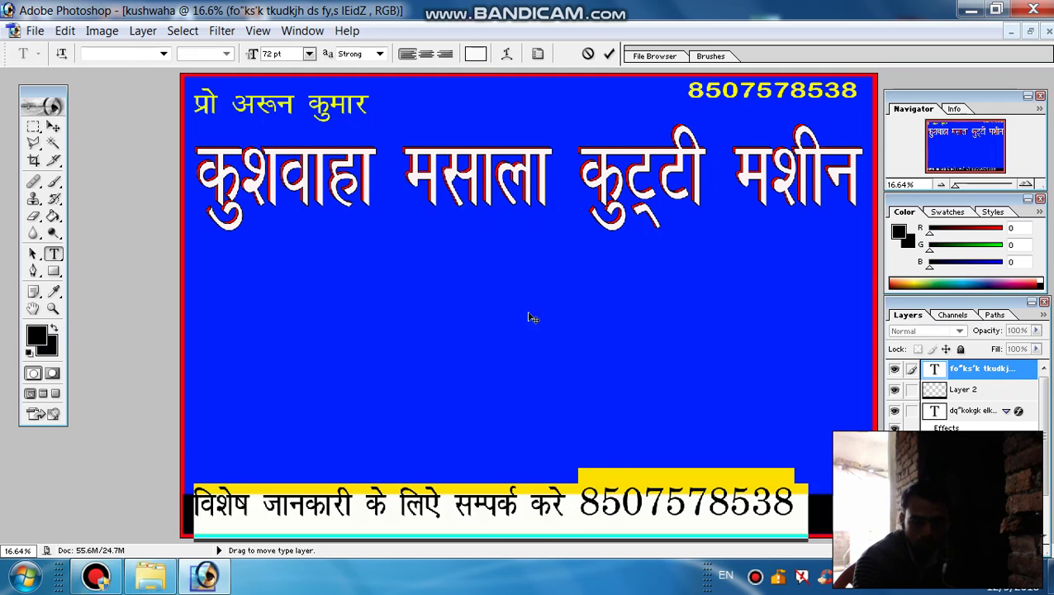
{"action": "left_click", "coordinate": [609, 53]}
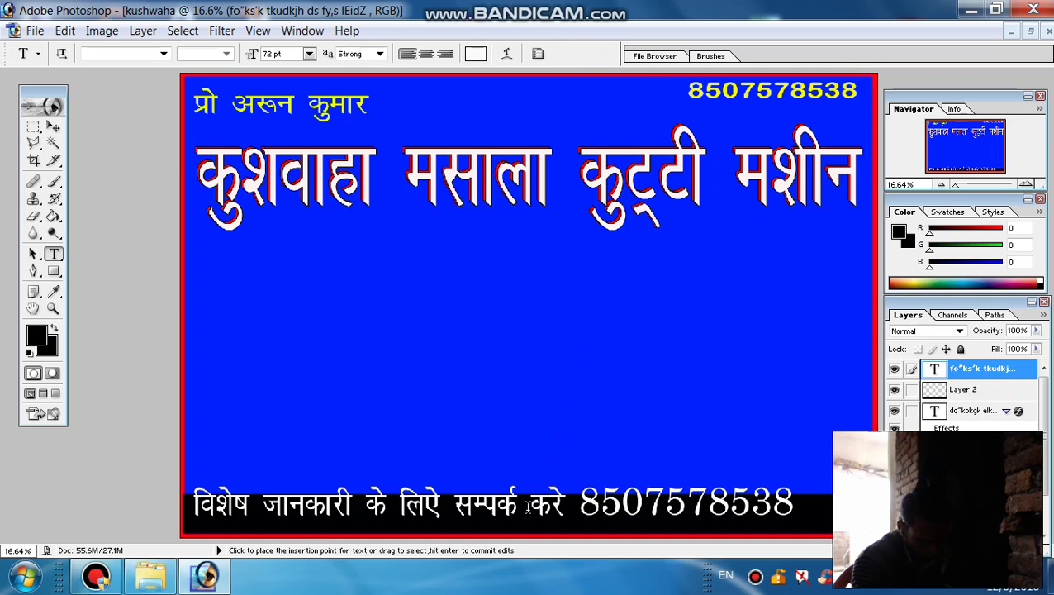
Free-transform the contact line, nudging it lower and stretching it to about 112% width
{"action": "key", "text": "ctrl+t"}
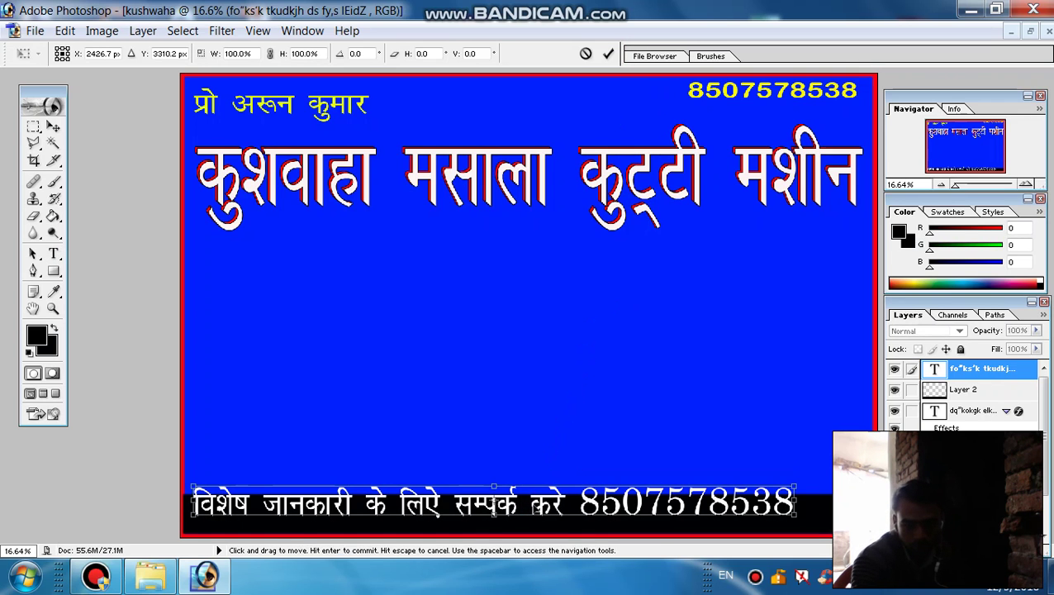
{"action": "left_click_drag", "start_coordinate": [526, 510], "coordinate": [531, 523]}
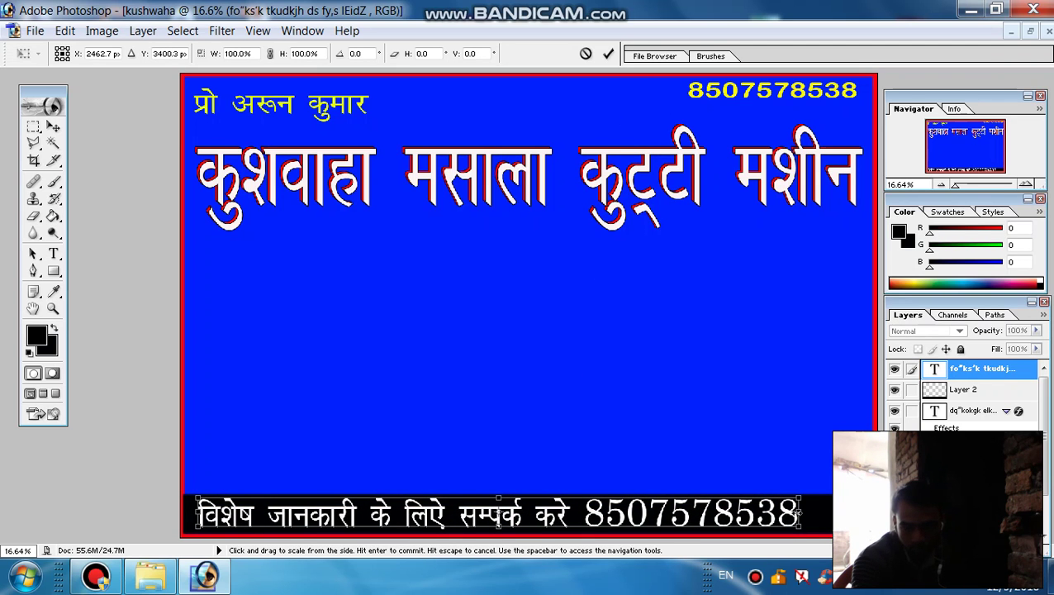
{"action": "left_click_drag", "start_coordinate": [798, 513], "coordinate": [863, 514]}
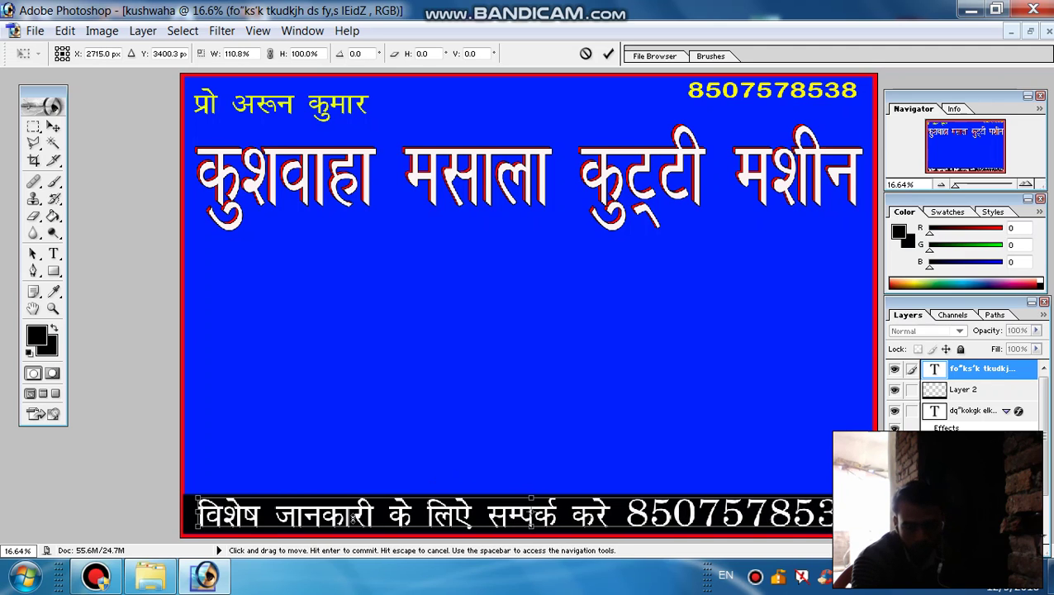
{"action": "left_click_drag", "start_coordinate": [196, 510], "coordinate": [188, 512]}
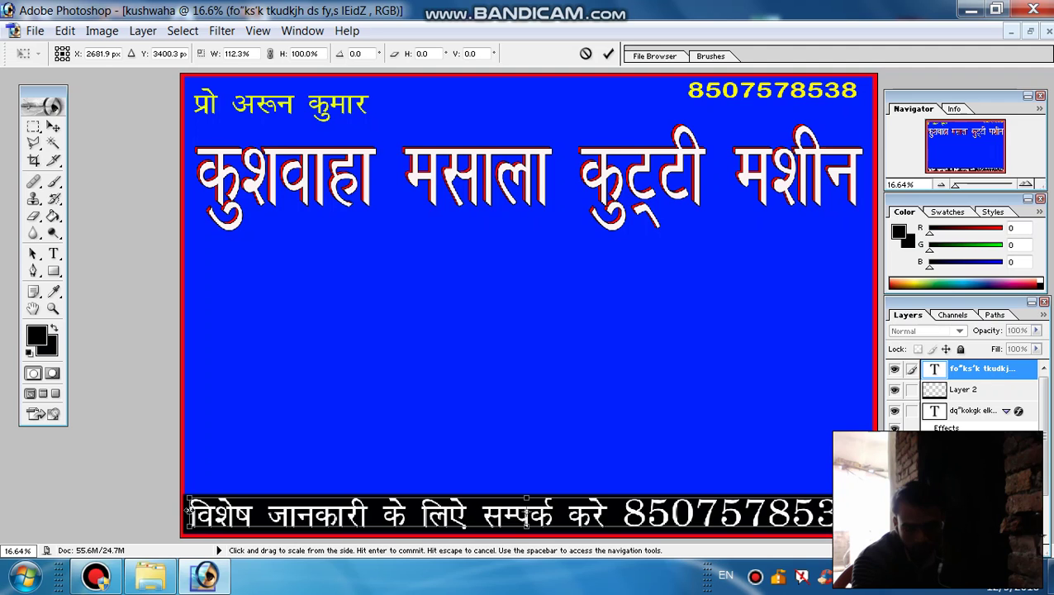
{"action": "left_click", "coordinate": [608, 54]}
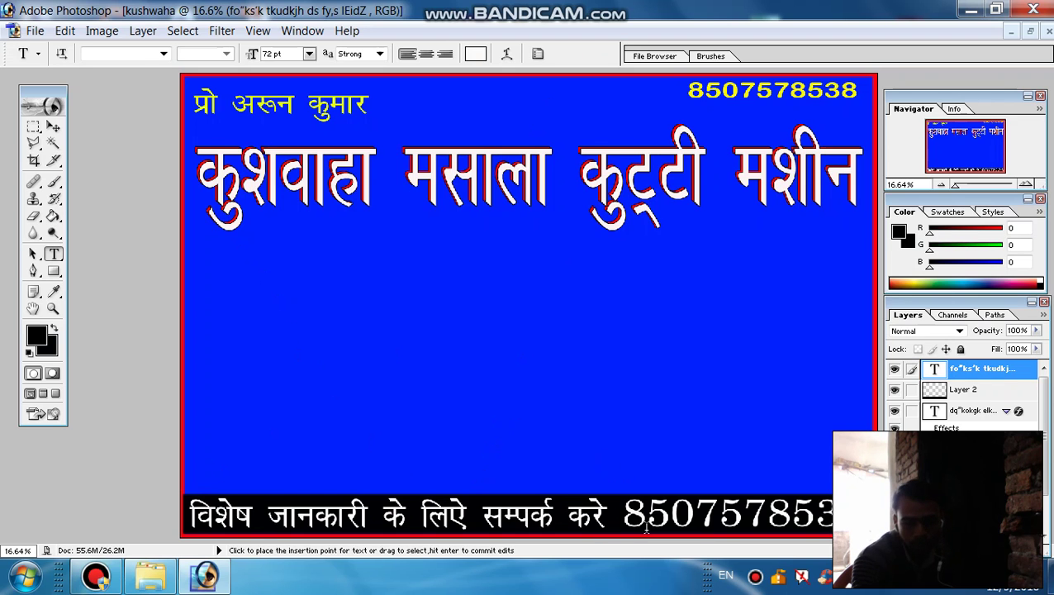
Create a new empty layer with the default name Layer 3
{"action": "left_click", "coordinate": [142, 31]}
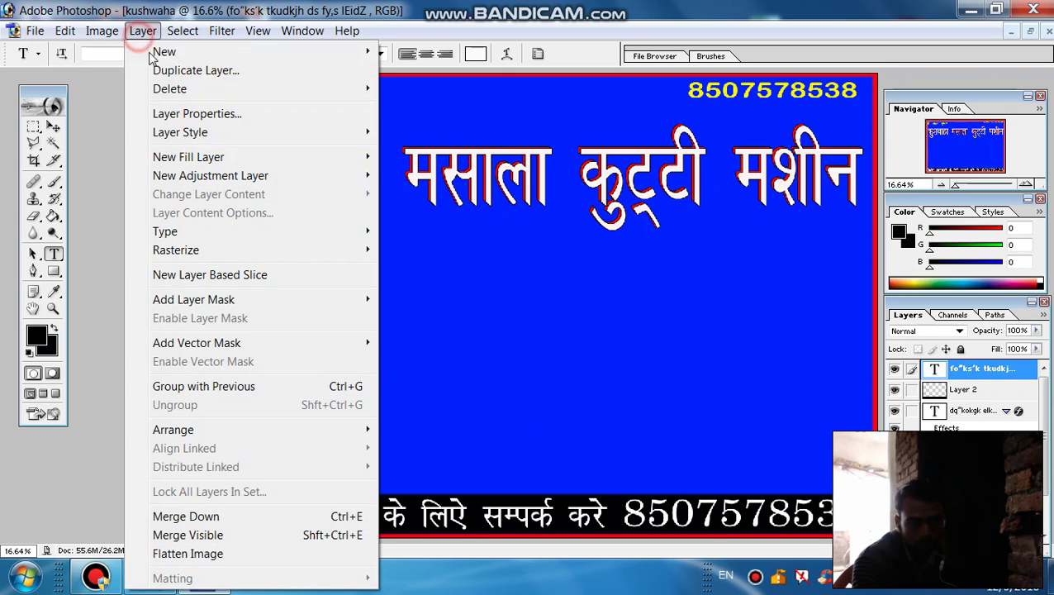
{"action": "mouse_move", "coordinate": [182, 136]}
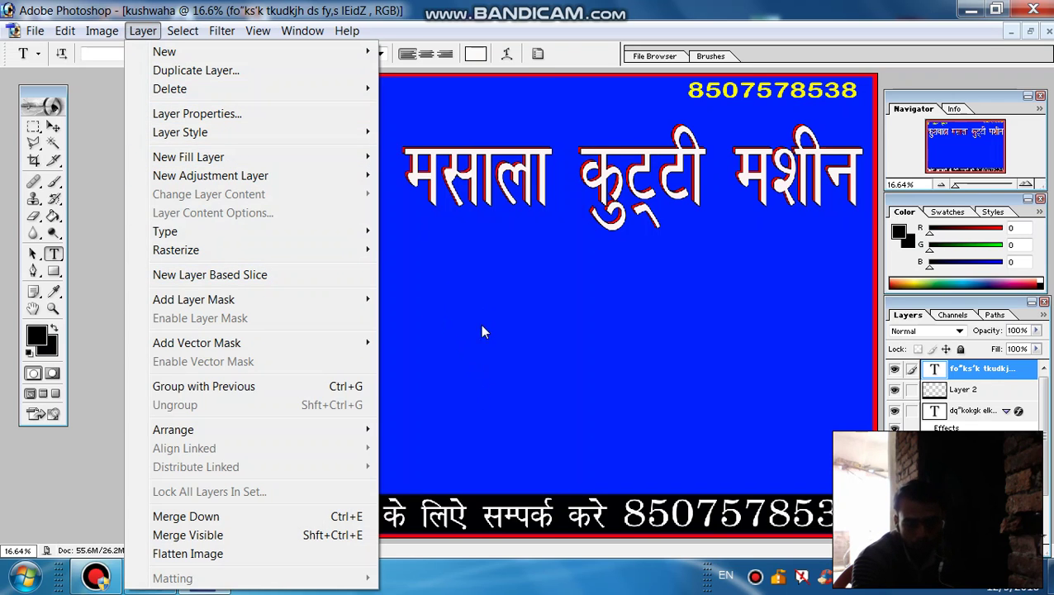
{"action": "left_click", "coordinate": [474, 498]}
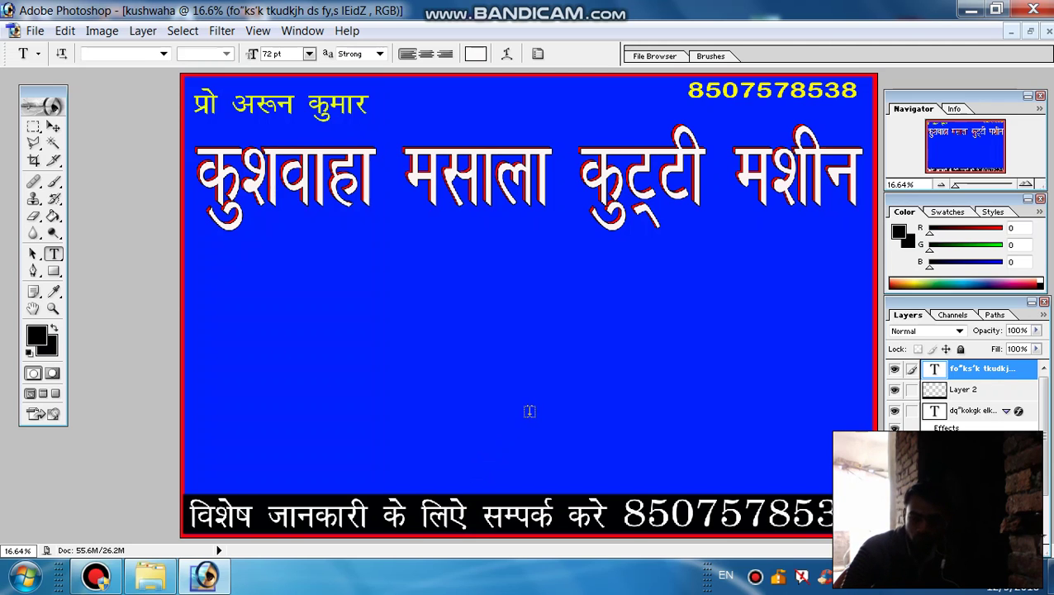
{"action": "key", "text": "ctrl"}
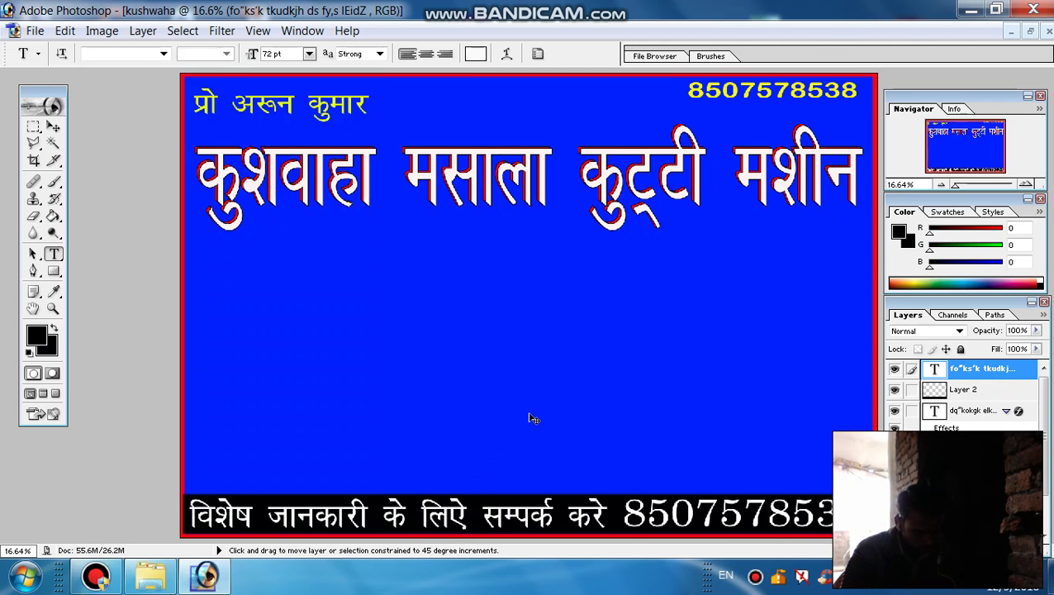
{"action": "key", "text": "ctrl+shift+n"}
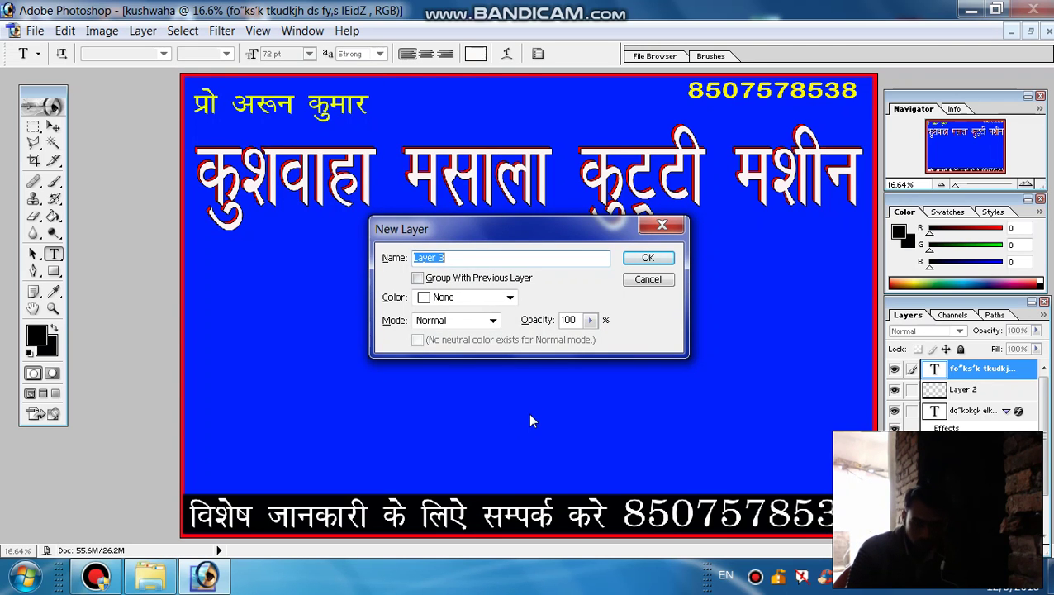
{"action": "key", "text": "Return"}
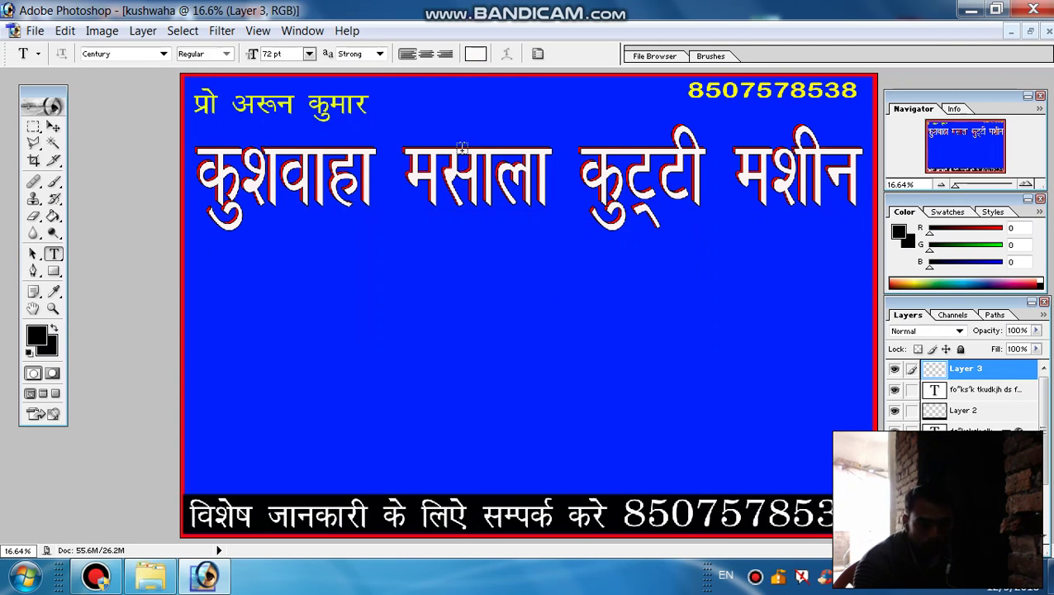
Open the Four-hammer.jpg machine photo
{"action": "left_click", "coordinate": [34, 31]}
{"action": "left_click", "coordinate": [65, 71]}
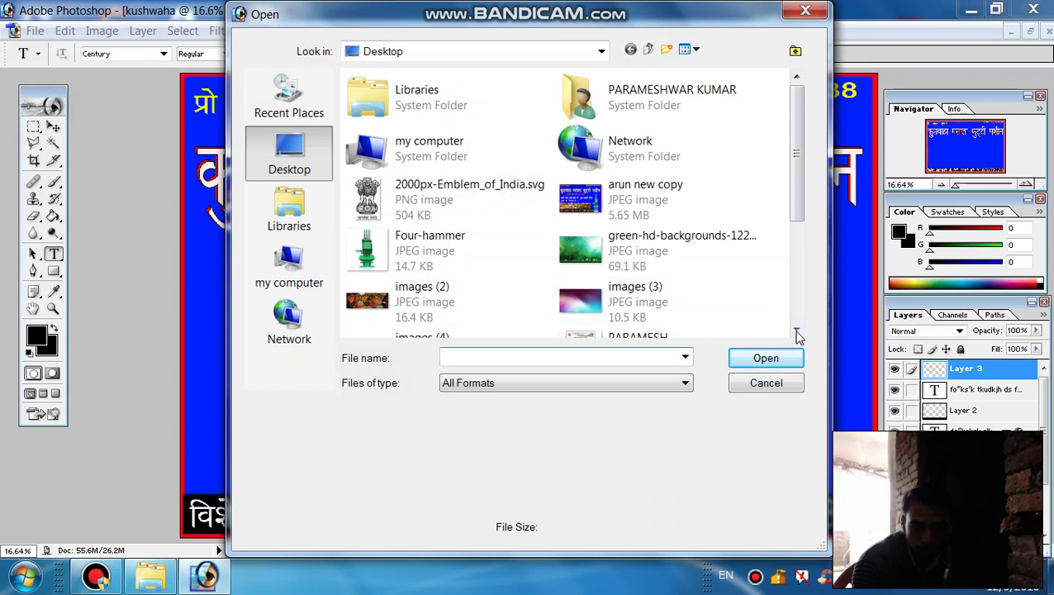
{"action": "left_click", "coordinate": [797, 332]}
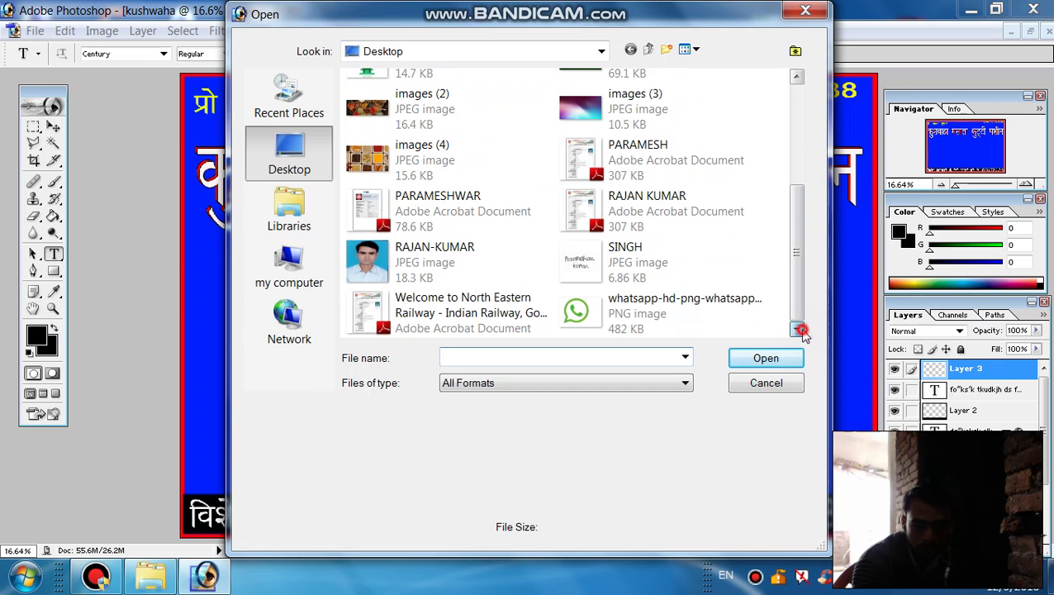
{"action": "left_click", "coordinate": [796, 85]}
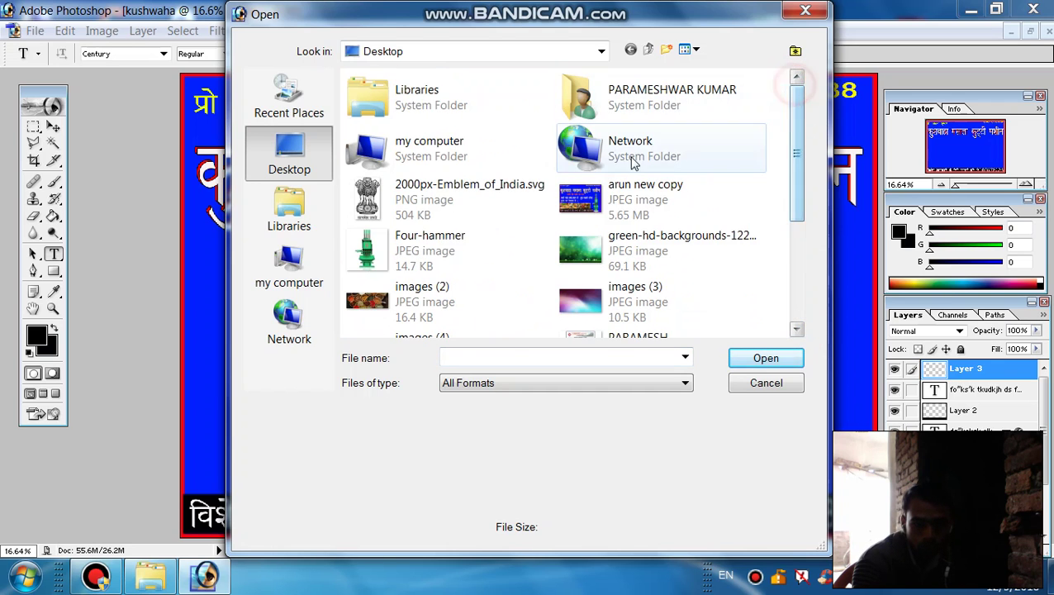
{"action": "left_click", "coordinate": [431, 252]}
{"action": "left_click", "coordinate": [753, 360]}
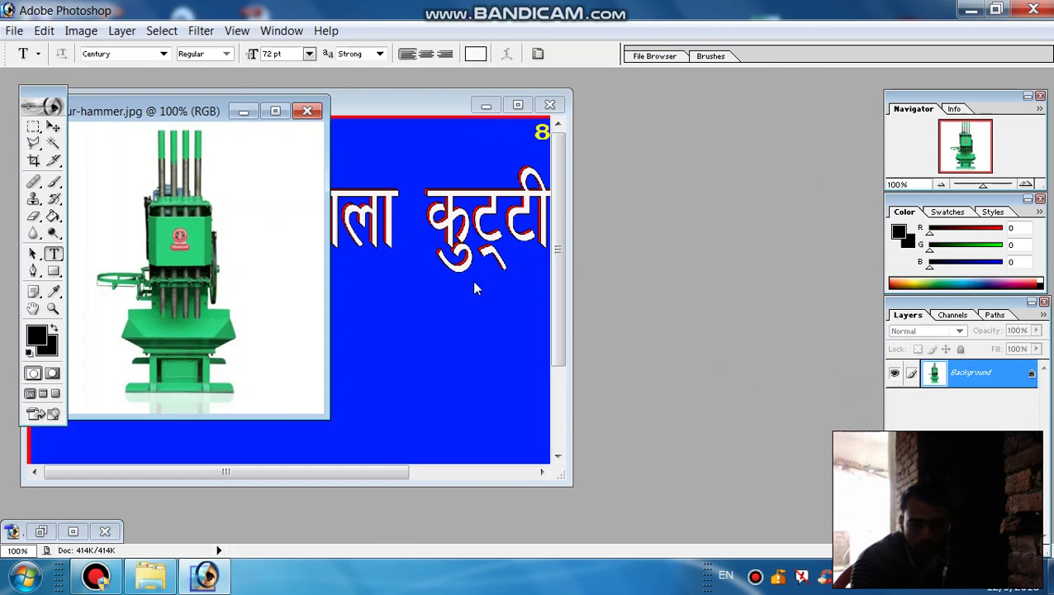
Select the whole machine photo and paste it into the kushwaha banner
{"action": "left_click", "coordinate": [281, 112]}
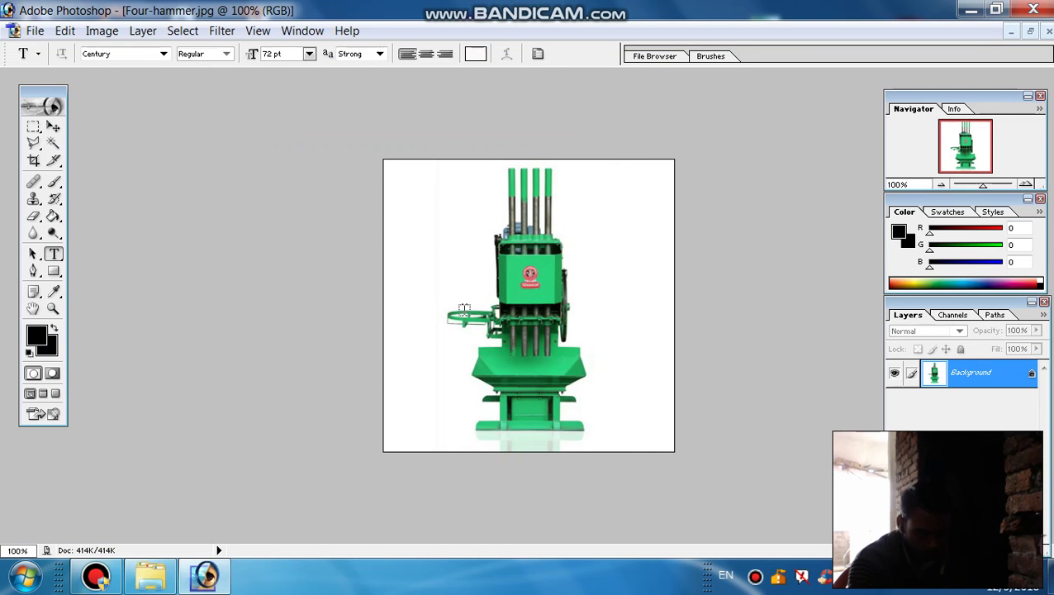
{"action": "key", "text": "ctrl+a"}
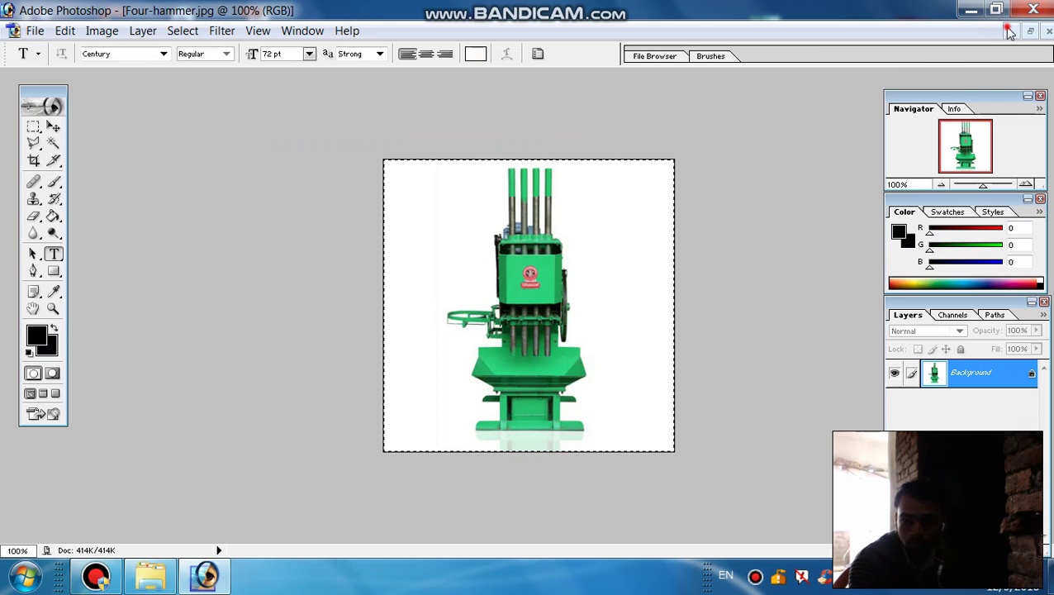
{"action": "left_click", "coordinate": [1011, 31]}
{"action": "left_click", "coordinate": [517, 105]}
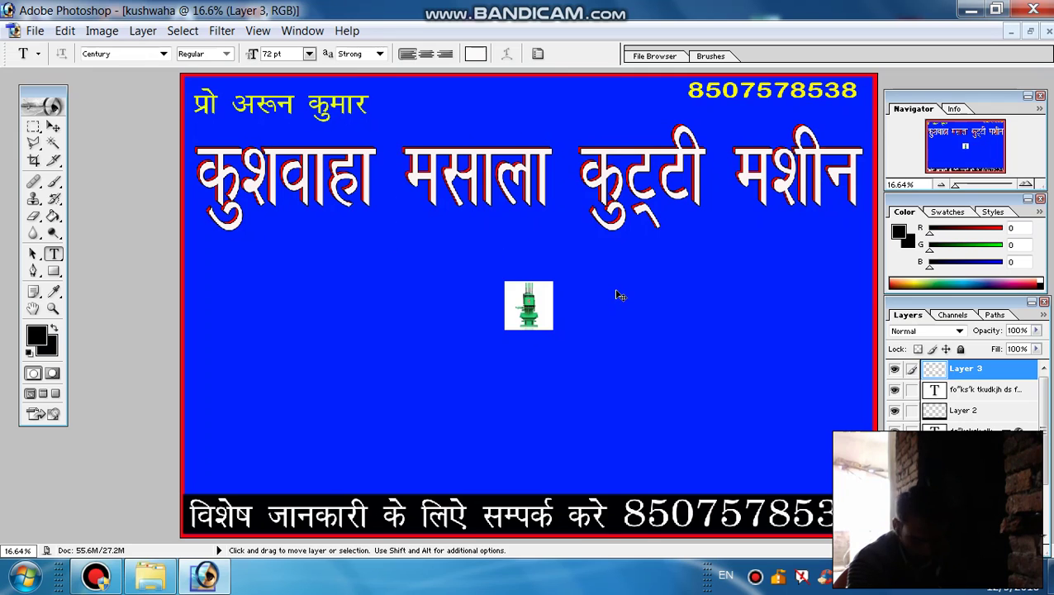
Scale and stretch the machine photo into a tall image at the right, below the title
{"action": "key", "text": "ctrl+t"}
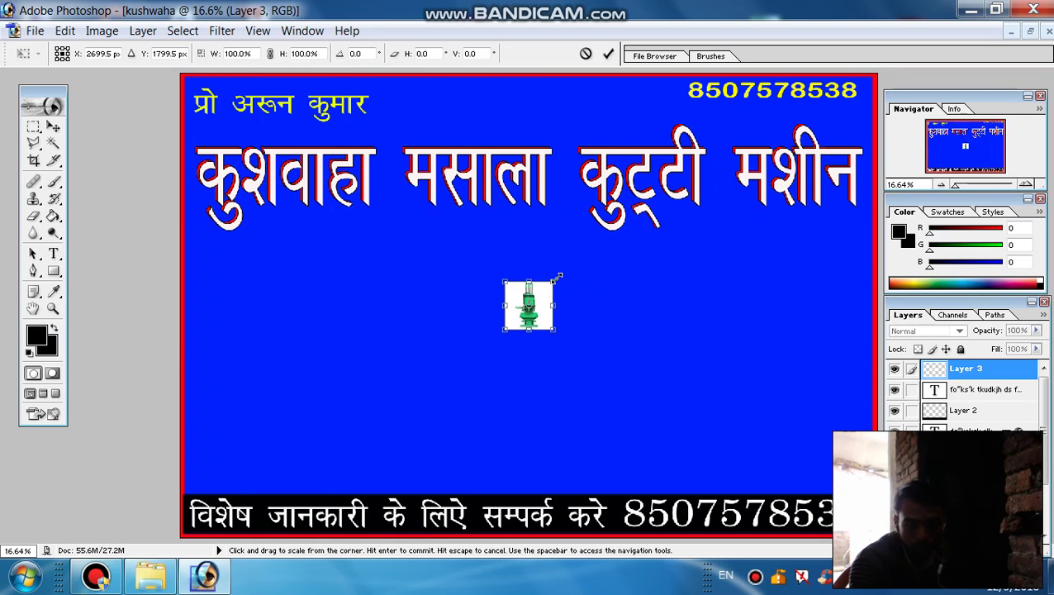
{"action": "left_click_drag", "start_coordinate": [557, 279], "coordinate": [830, 206]}
{"action": "left_click_drag", "start_coordinate": [666, 329], "coordinate": [682, 492]}
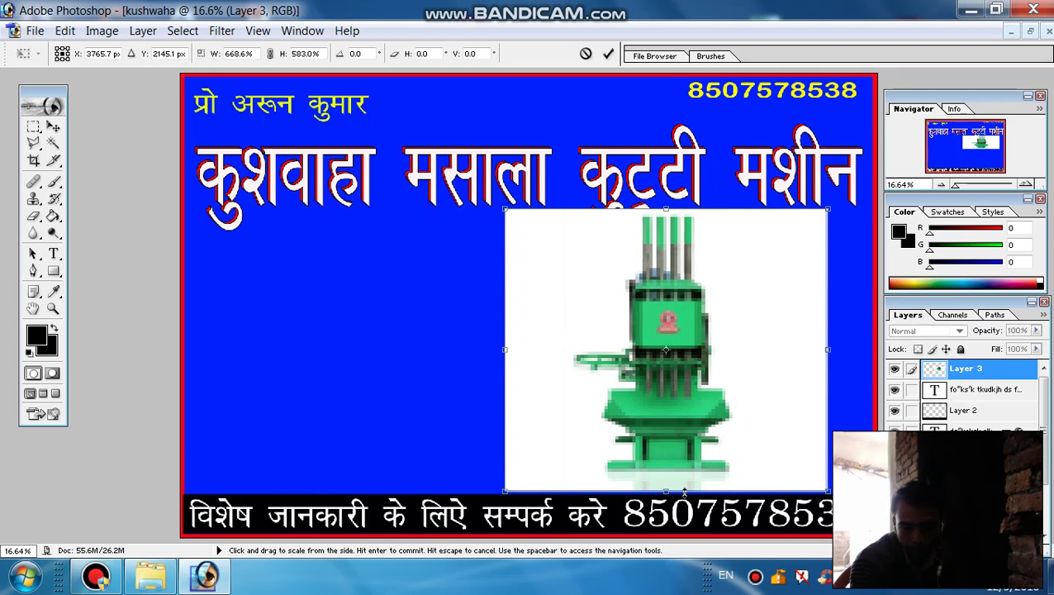
{"action": "left_click_drag", "start_coordinate": [504, 209], "coordinate": [719, 215]}
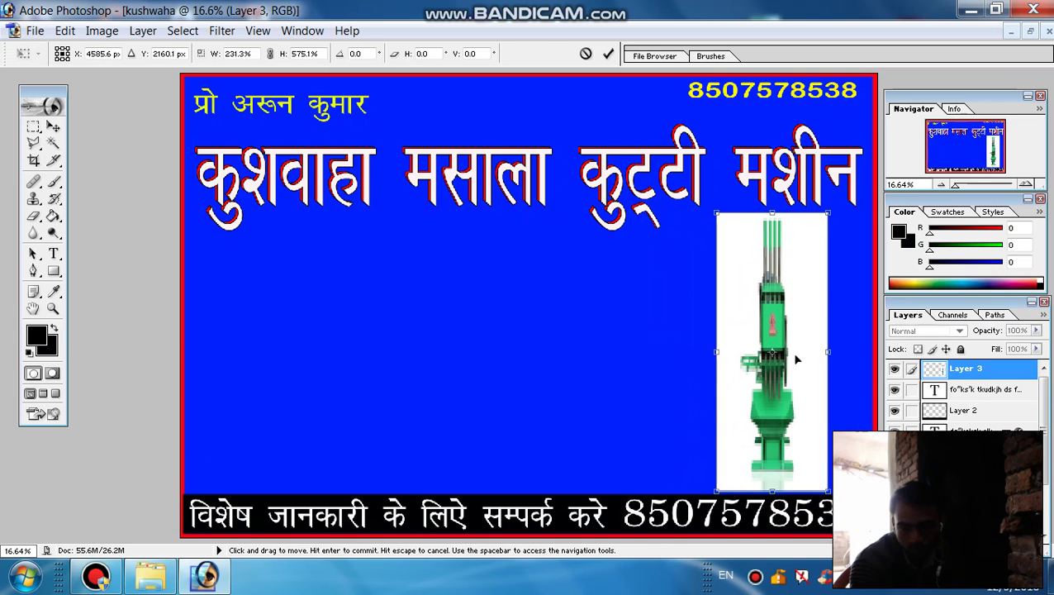
{"action": "left_click_drag", "start_coordinate": [828, 352], "coordinate": [867, 351]}
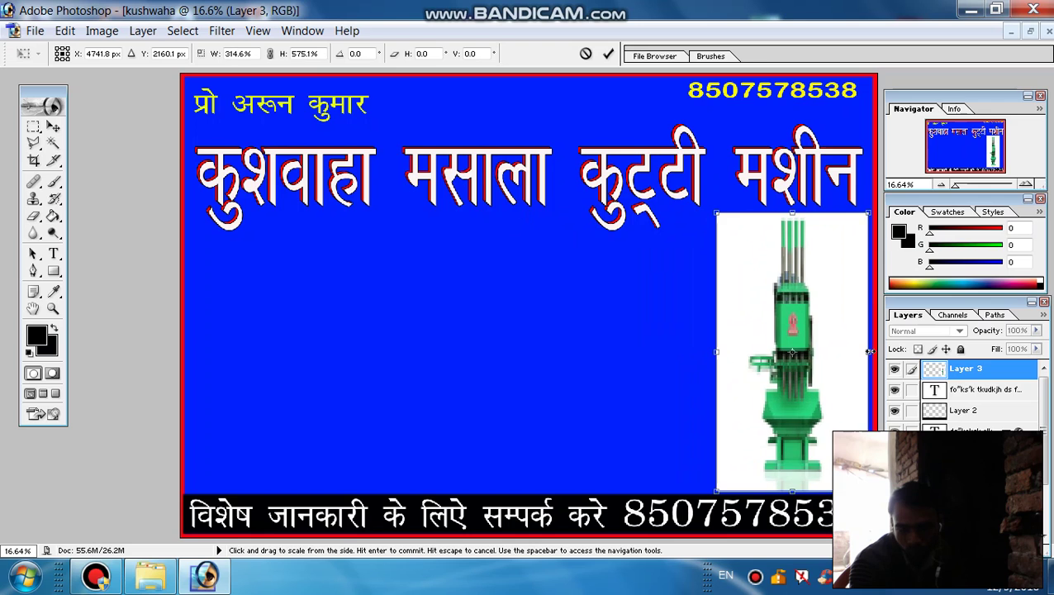
{"action": "mouse_move", "coordinate": [762, 342]}
{"action": "left_mouse_down"}
{"action": "mouse_move", "coordinate": [775, 339]}
{"action": "mouse_move", "coordinate": [655, 328]}
{"action": "mouse_move", "coordinate": [630, 337]}
{"action": "mouse_move", "coordinate": [747, 350]}
{"action": "mouse_move", "coordinate": [763, 341]}
{"action": "left_mouse_up"}
{"action": "key", "text": "ctrl+z"}
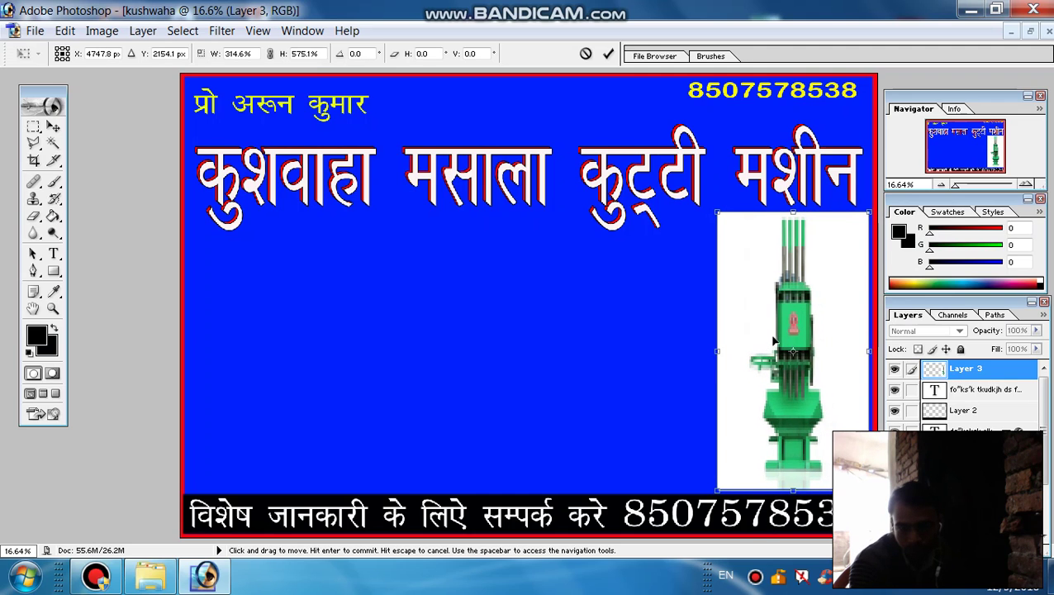
{"action": "left_click_drag", "start_coordinate": [760, 319], "coordinate": [761, 303]}
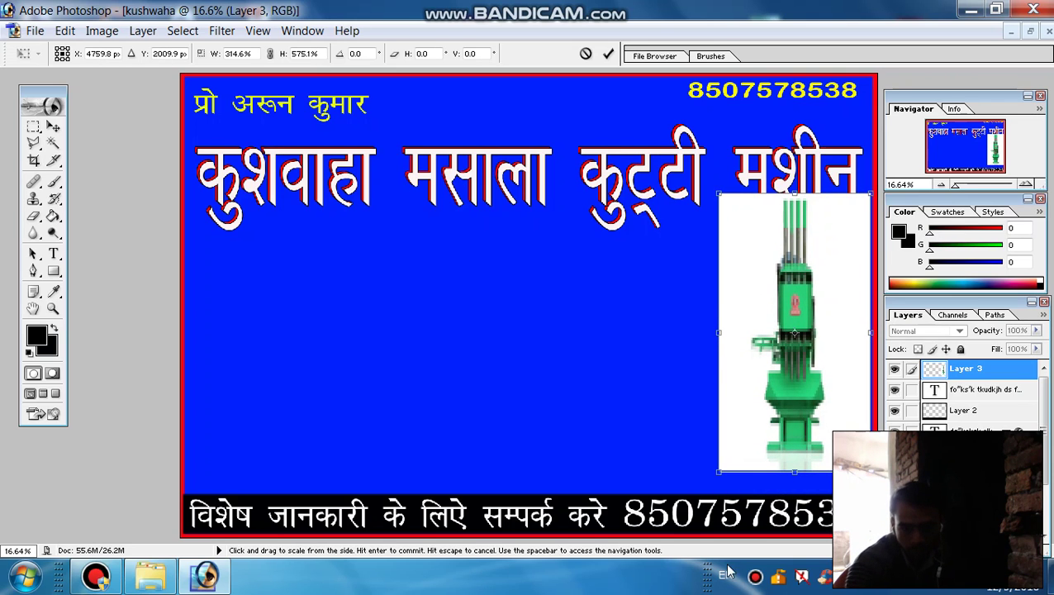
{"action": "left_click_drag", "start_coordinate": [765, 344], "coordinate": [766, 365]}
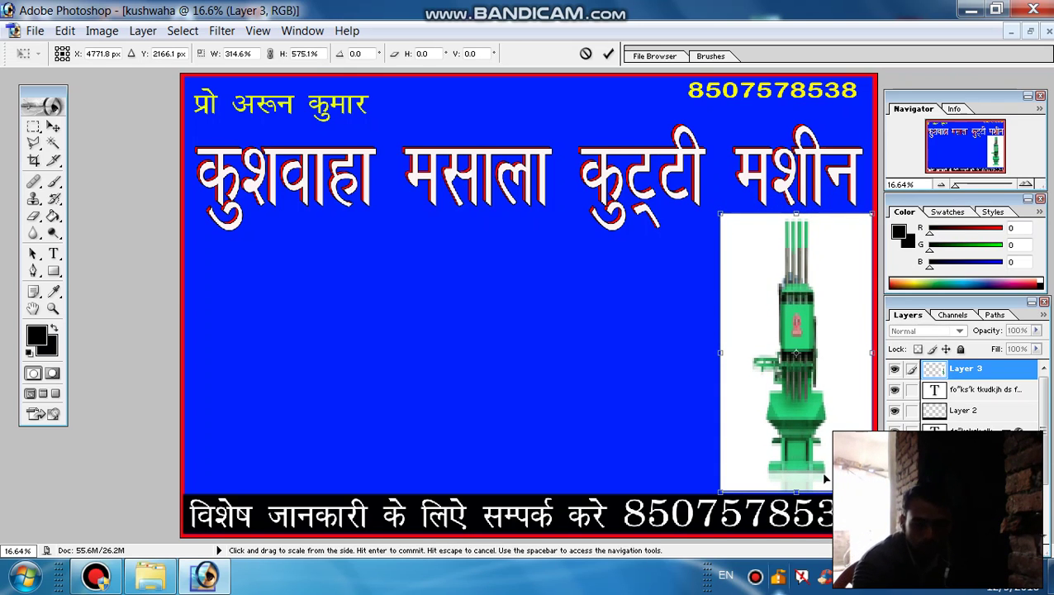
{"action": "left_click", "coordinate": [607, 55]}
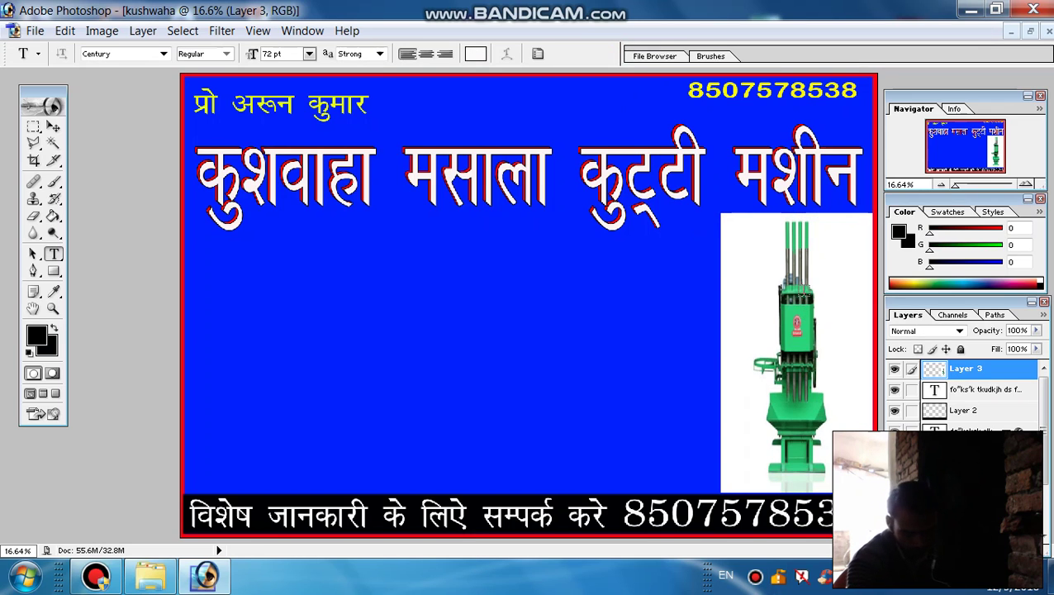
Outline the white area left of the machine with the Polygonal Lasso
{"action": "left_click", "coordinate": [35, 145]}
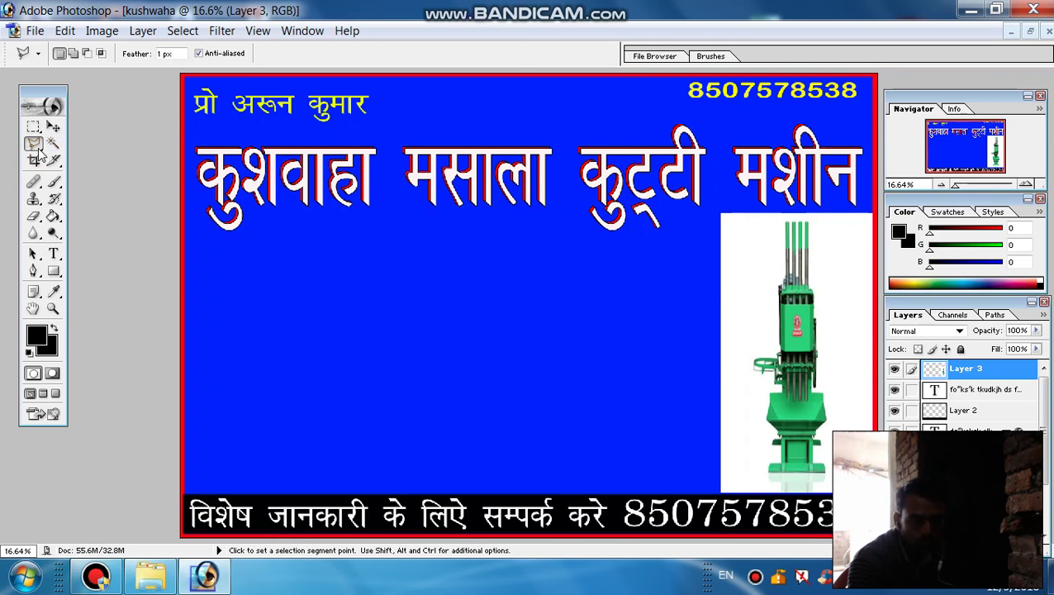
{"action": "left_click_drag", "start_coordinate": [38, 153], "coordinate": [80, 155]}
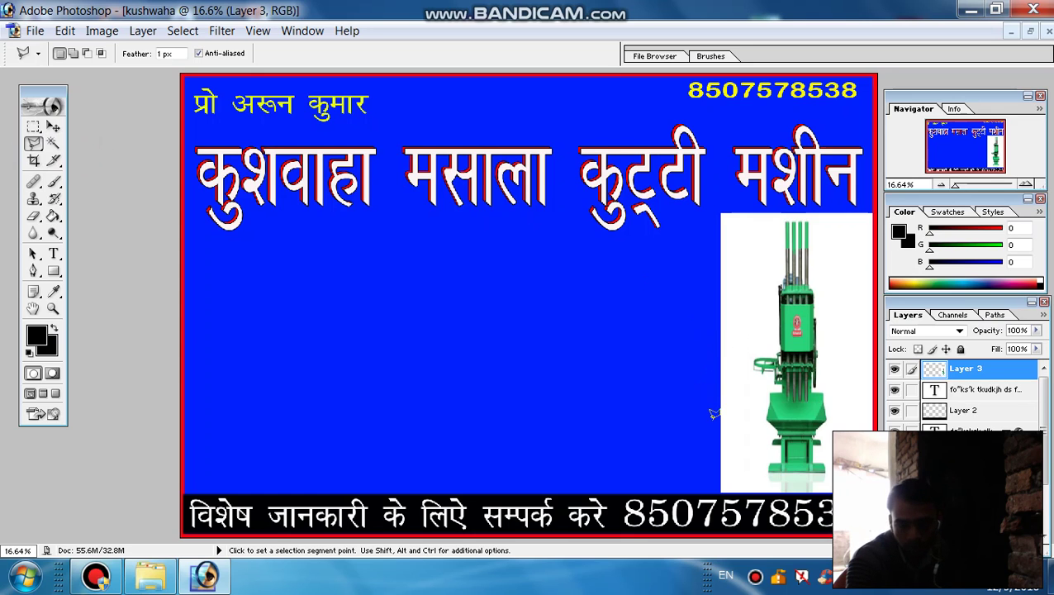
{"action": "left_click", "coordinate": [737, 409]}
{"action": "left_click", "coordinate": [755, 312]}
{"action": "left_click", "coordinate": [770, 251]}
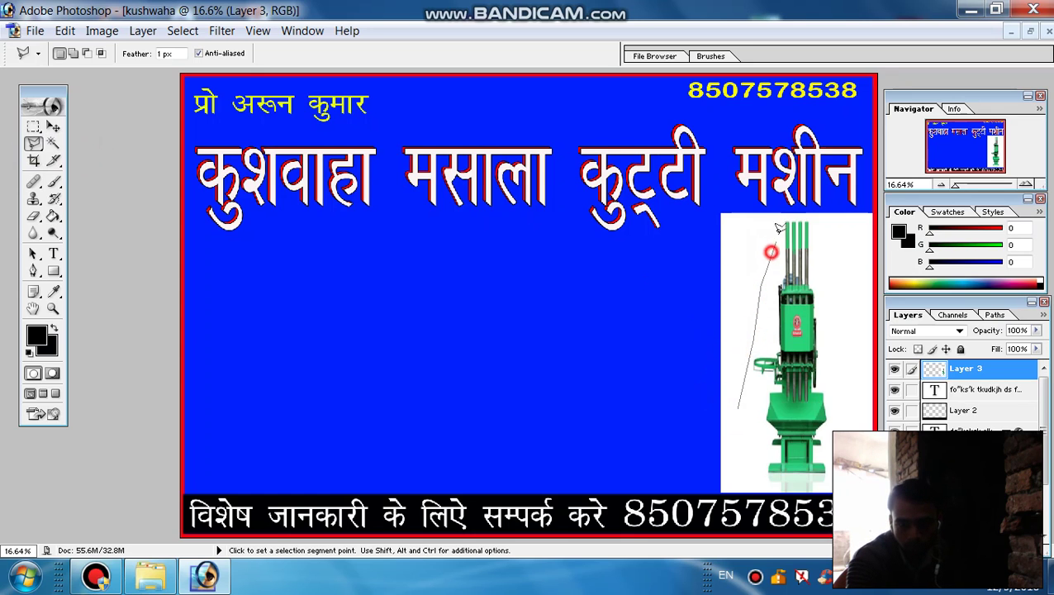
{"action": "left_click", "coordinate": [832, 218]}
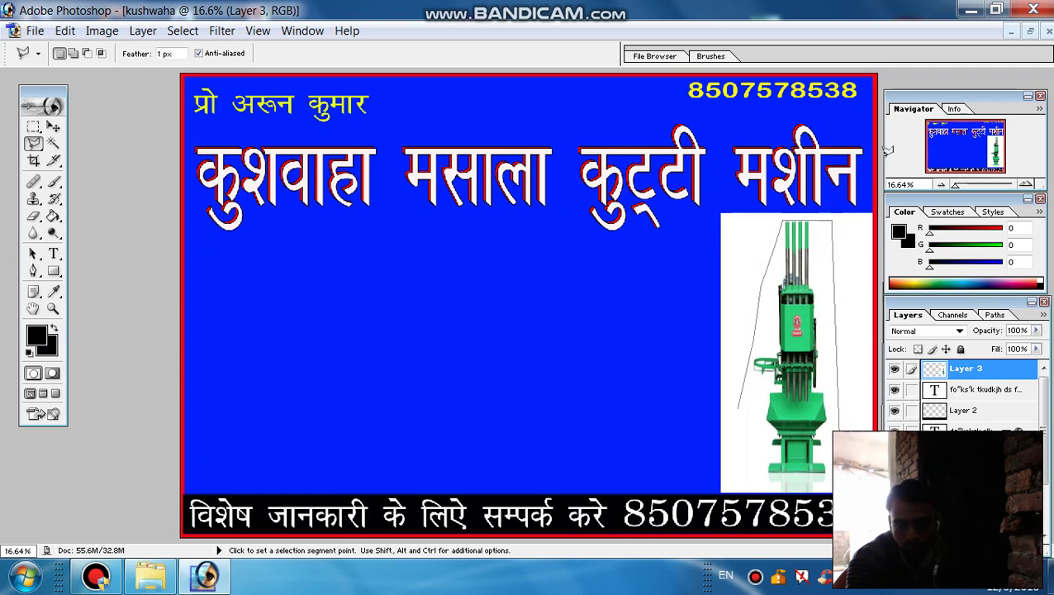
{"action": "left_click", "coordinate": [704, 159]}
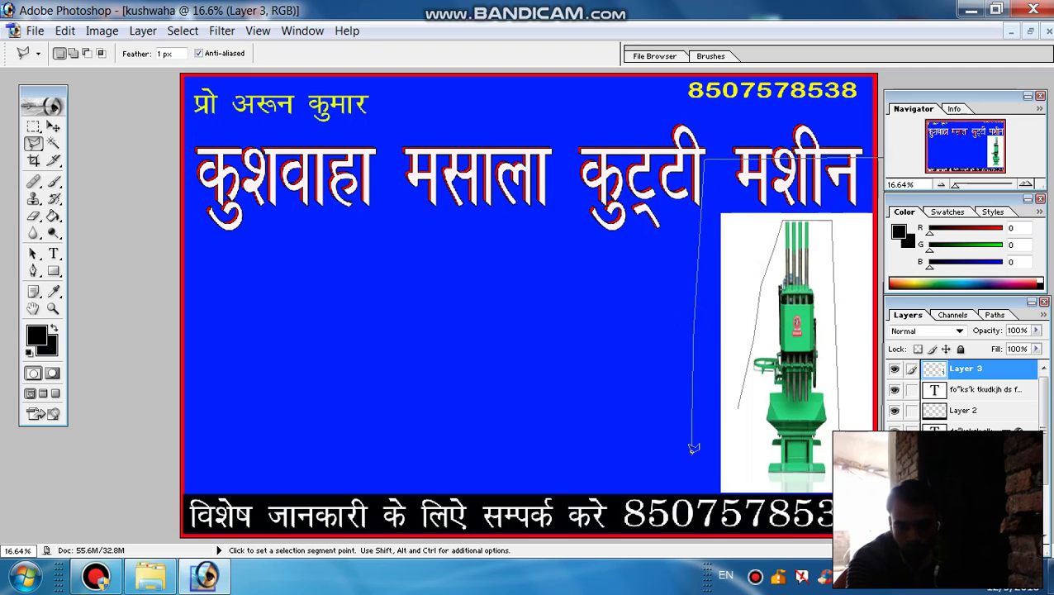
{"action": "left_click", "coordinate": [750, 489]}
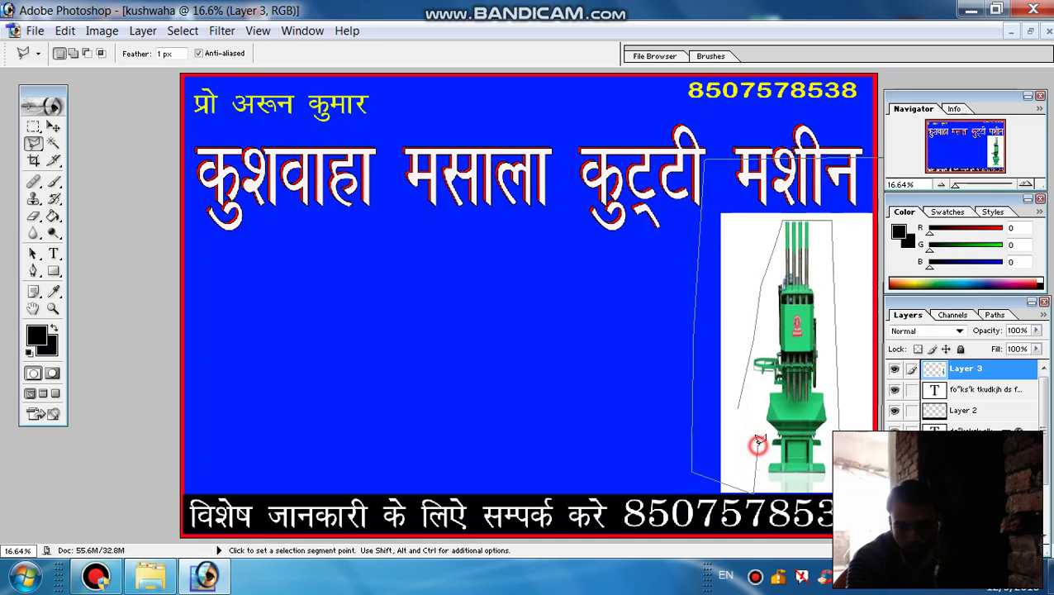
{"action": "left_click", "coordinate": [755, 413]}
{"action": "double_click", "coordinate": [740, 405]}
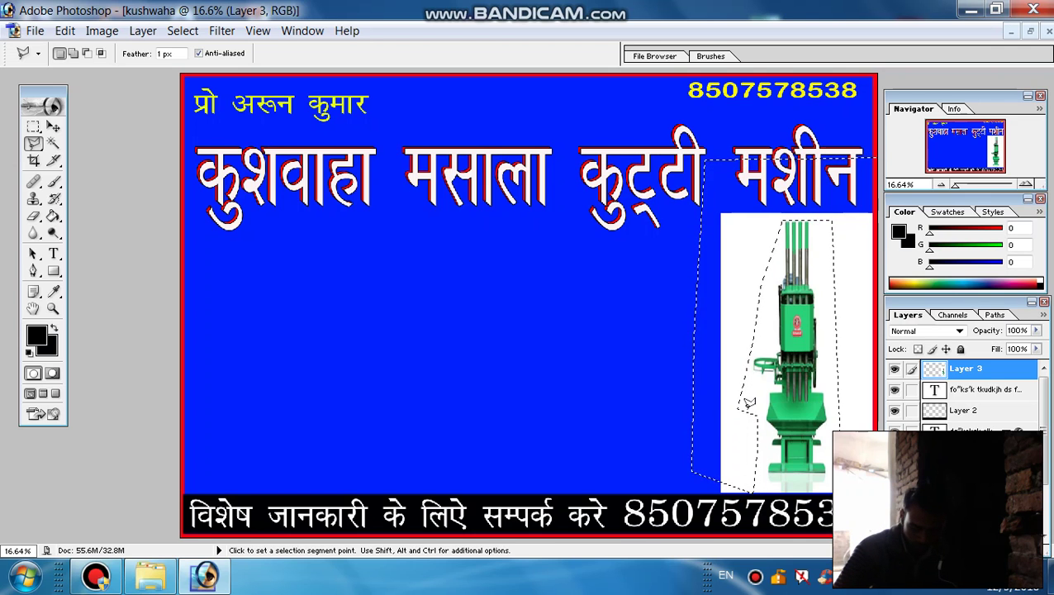
Delete the selected white background, deselect, and dismiss the Fill dialog
{"action": "key", "text": "Delete"}
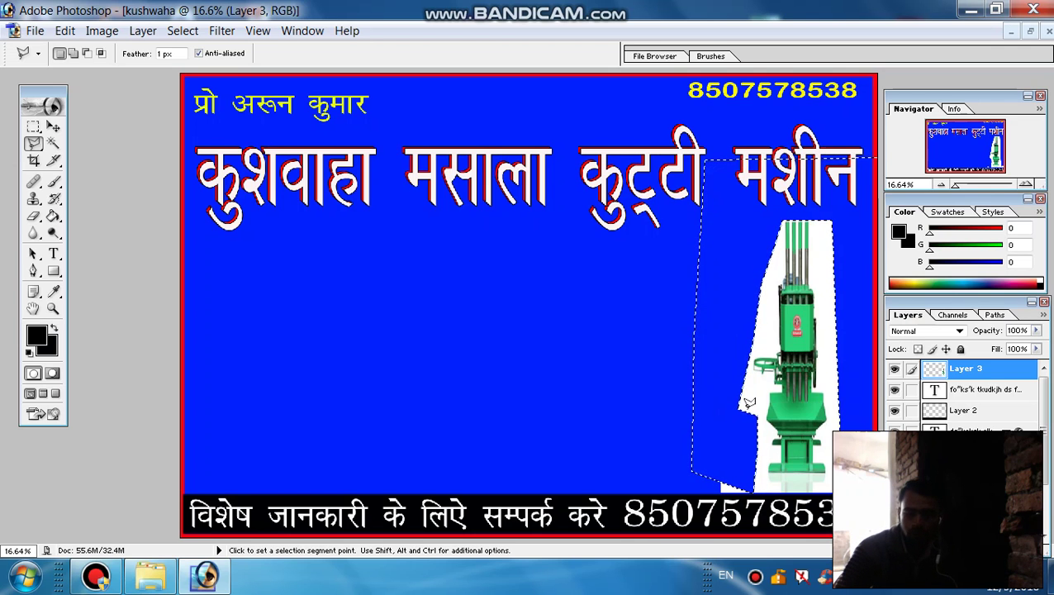
{"action": "key", "text": "ctrl+d"}
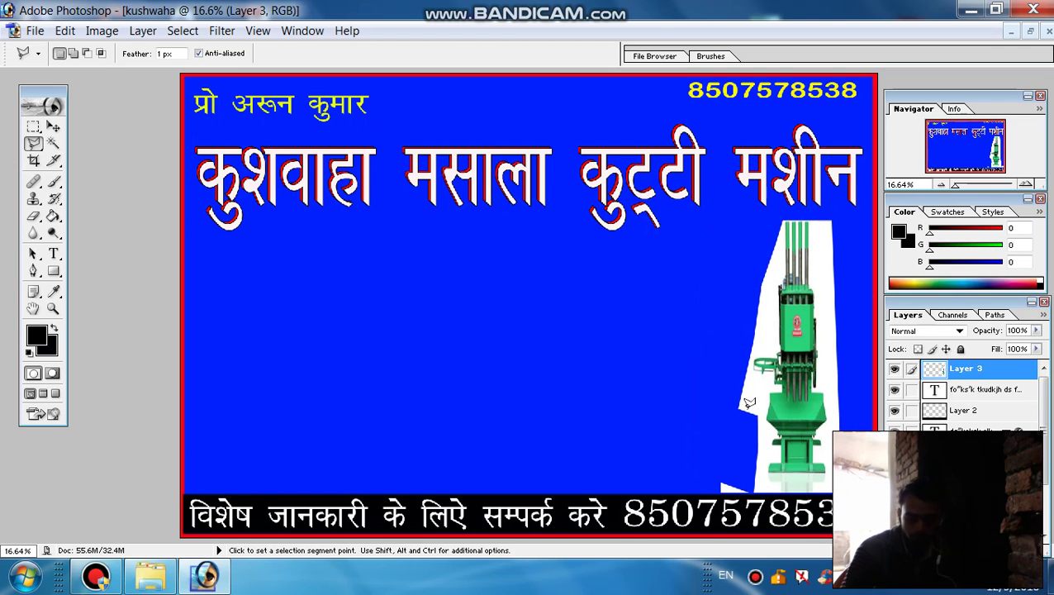
{"action": "key", "text": "shift"}
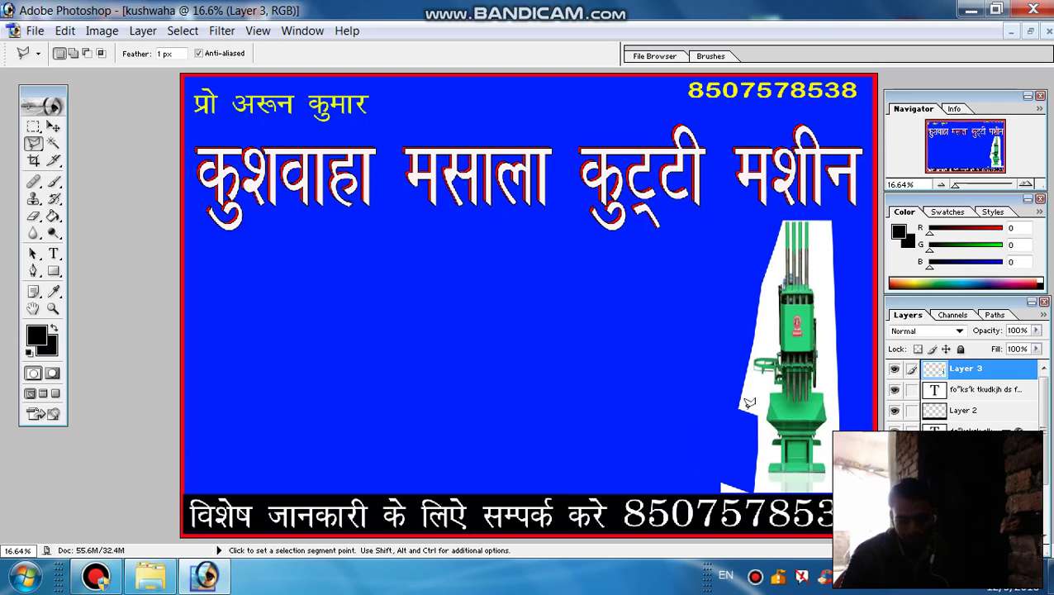
{"action": "key", "text": "shift"}
{"action": "key", "text": "shift+BackSpace"}
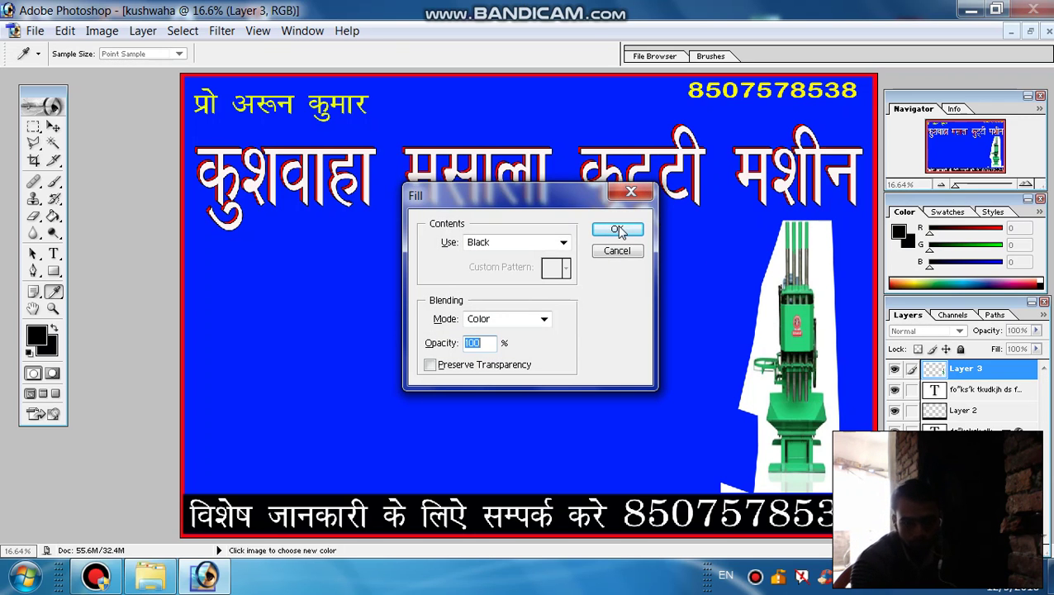
{"action": "left_click", "coordinate": [612, 250]}
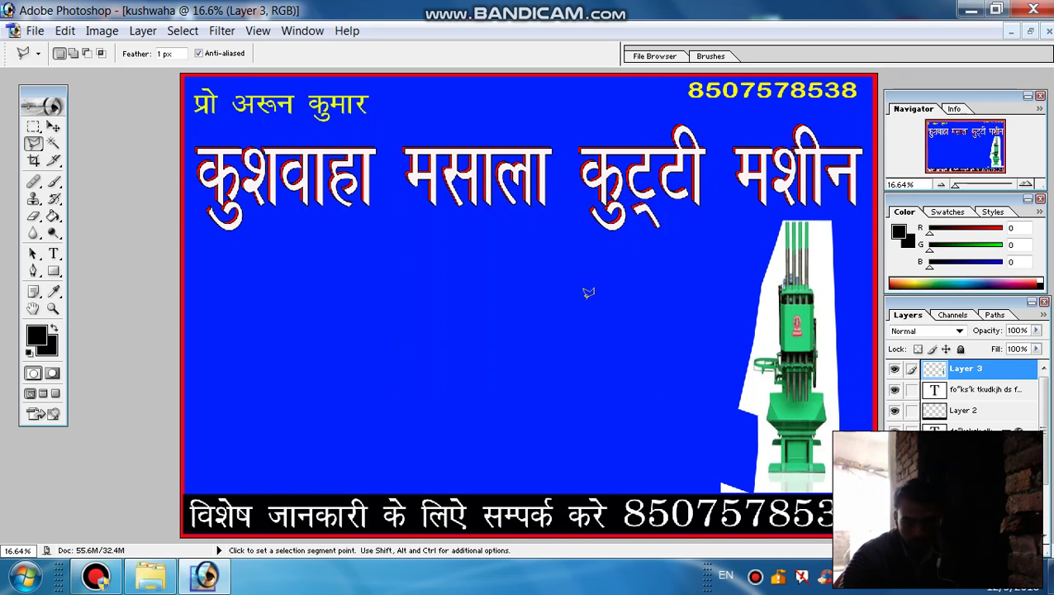
Zoom in and delete the white strips between the machine's rod stumps
{"action": "key", "text": "ctrl+plus"}
{"action": "key", "text": "ctrl+plus"}
{"action": "key", "text": "ctrl+plus"}
{"action": "key", "text": "ctrl+plus"}
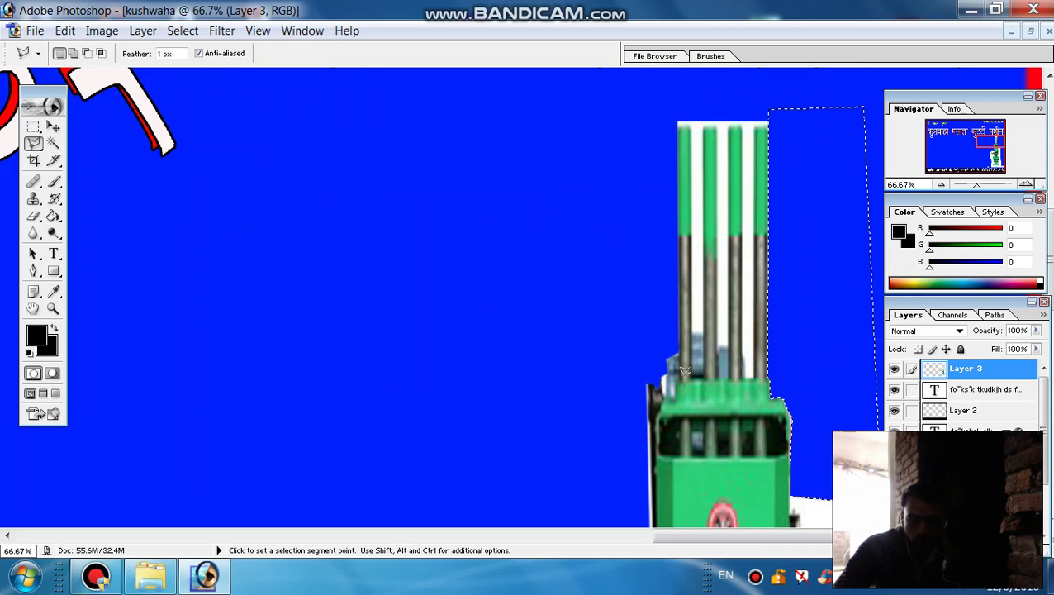
{"action": "left_click", "coordinate": [690, 100]}
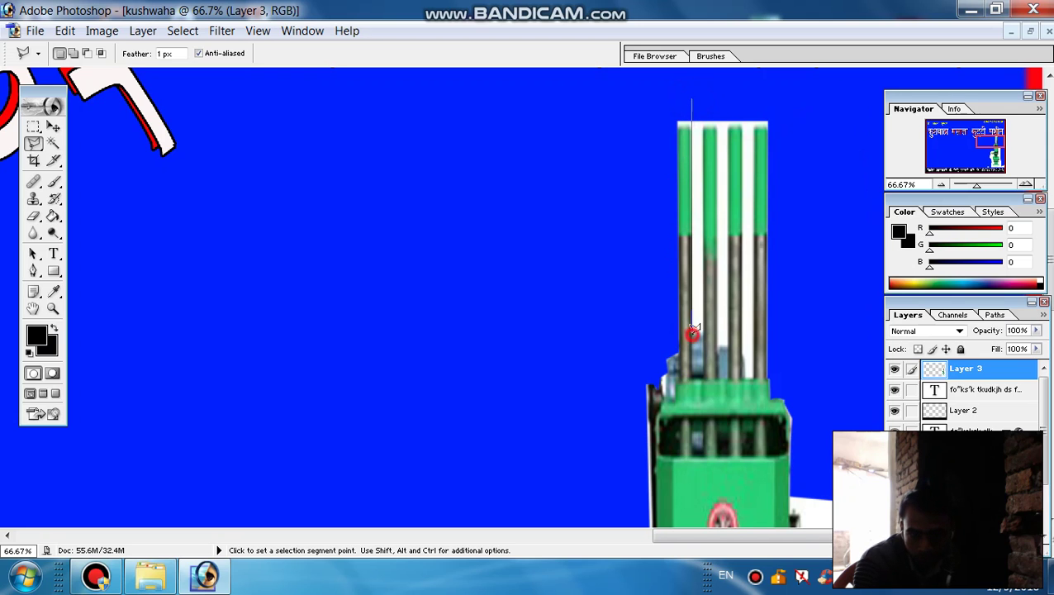
{"action": "left_click", "coordinate": [700, 331]}
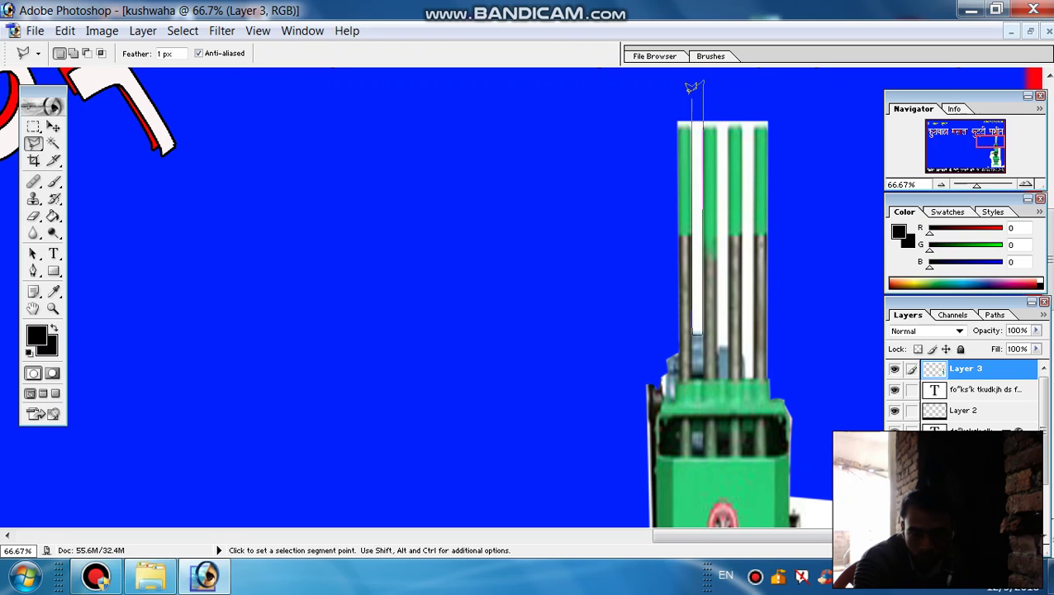
{"action": "left_click", "coordinate": [692, 95]}
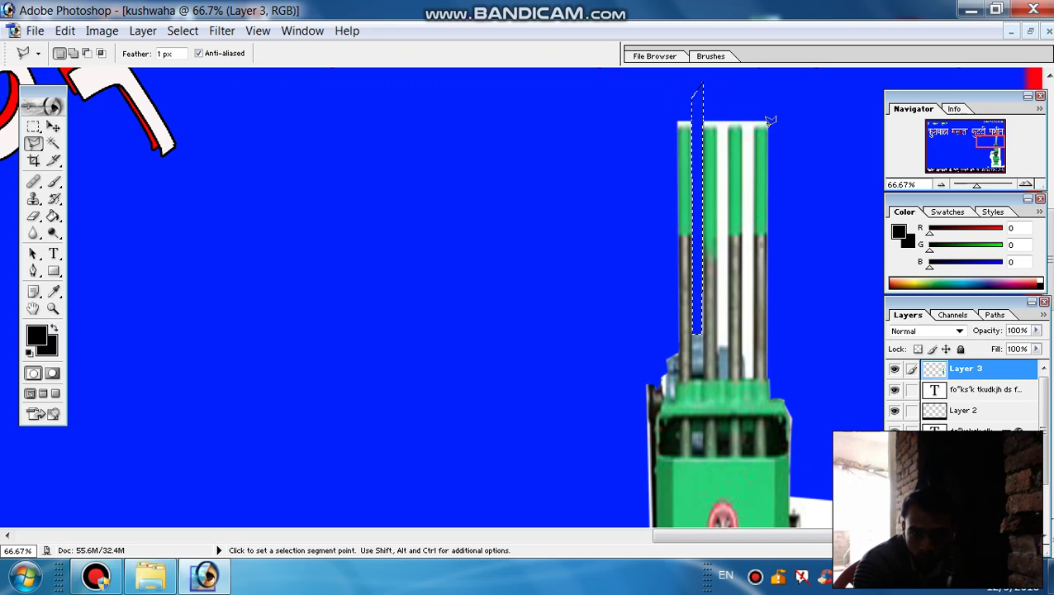
{"action": "left_click", "coordinate": [718, 86]}
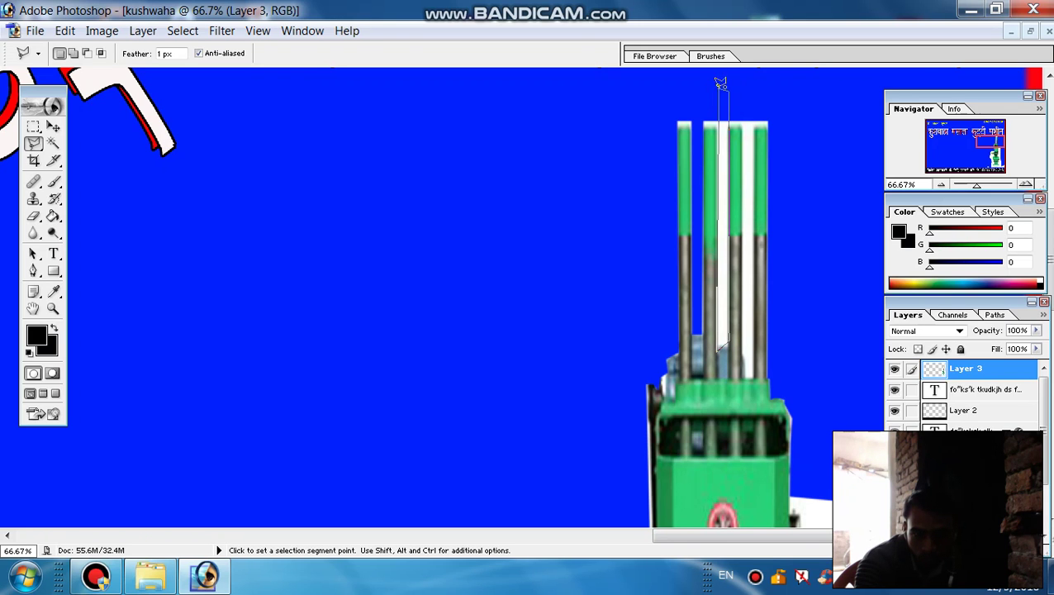
{"action": "left_click", "coordinate": [716, 91]}
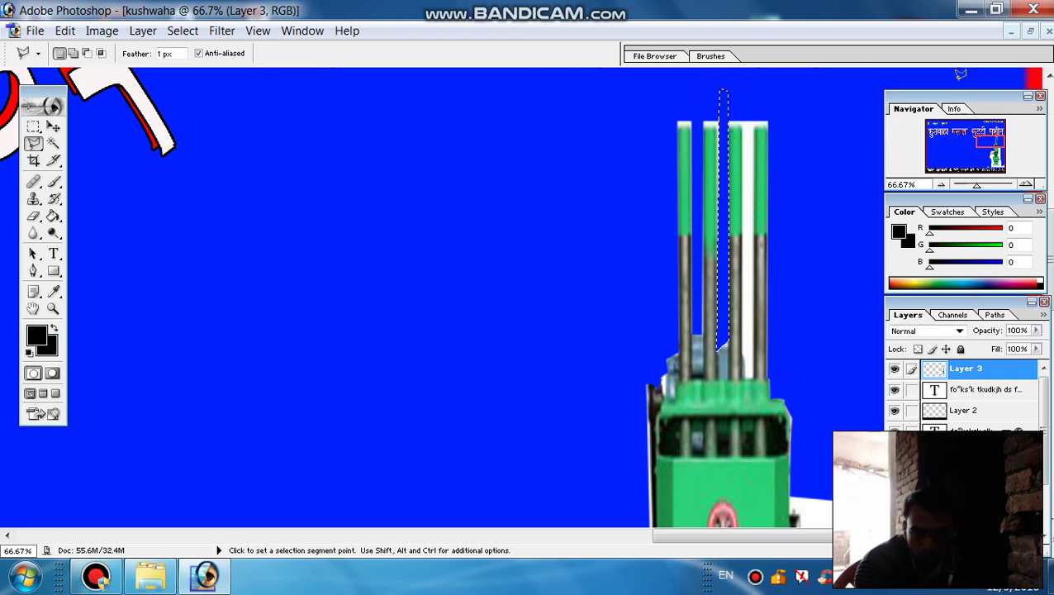
{"action": "left_click", "coordinate": [740, 91]}
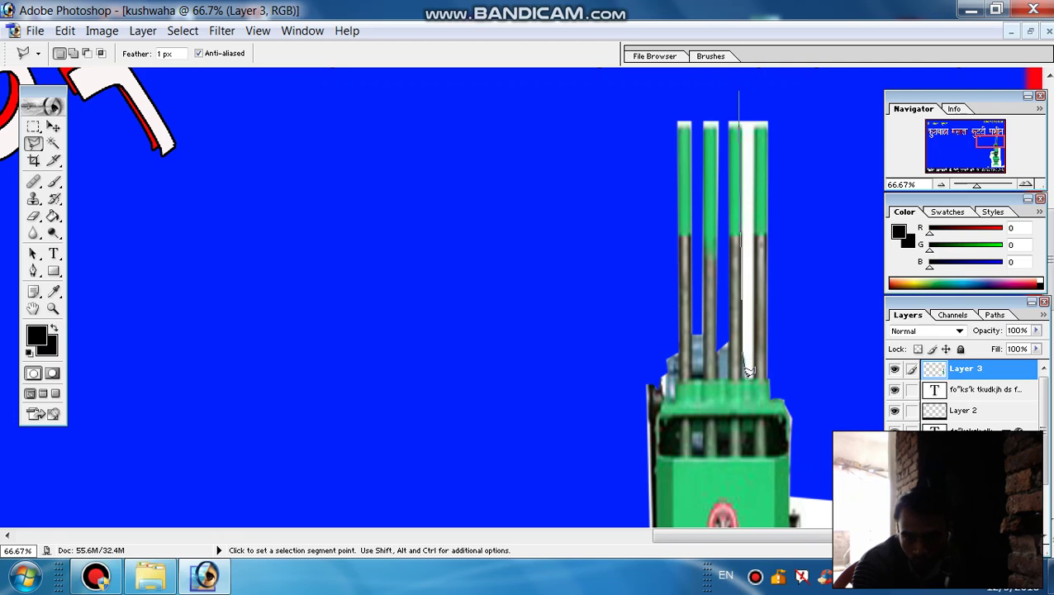
{"action": "left_click", "coordinate": [751, 377]}
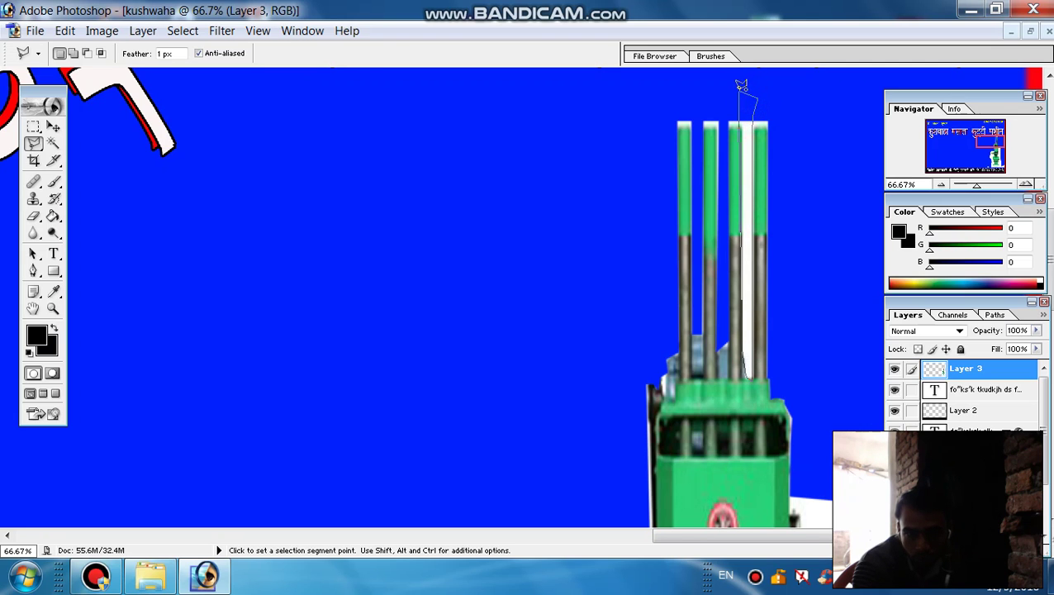
{"action": "left_click", "coordinate": [741, 85]}
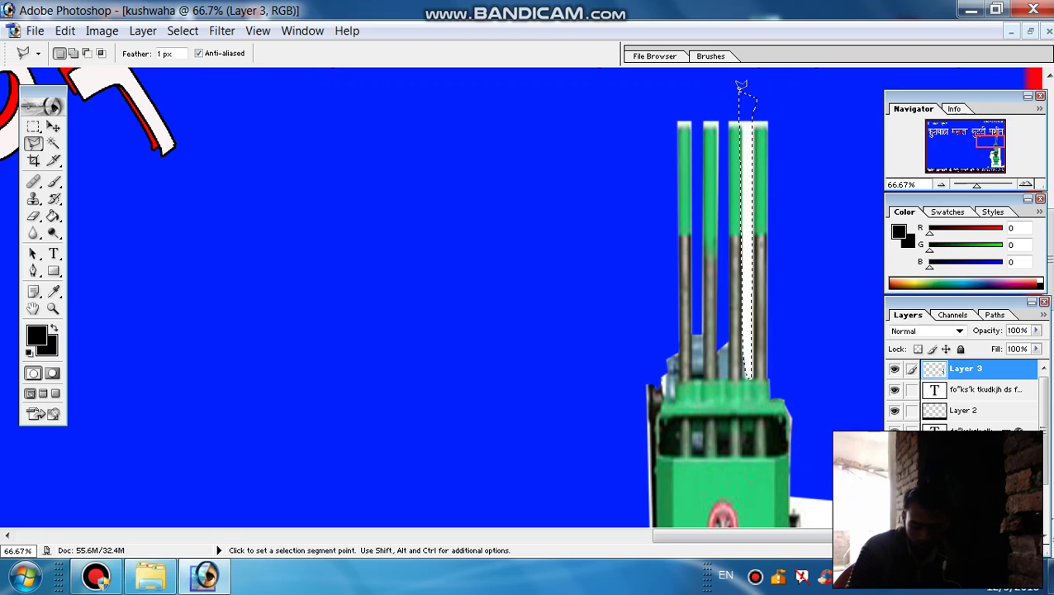
{"action": "key", "text": "Delete"}
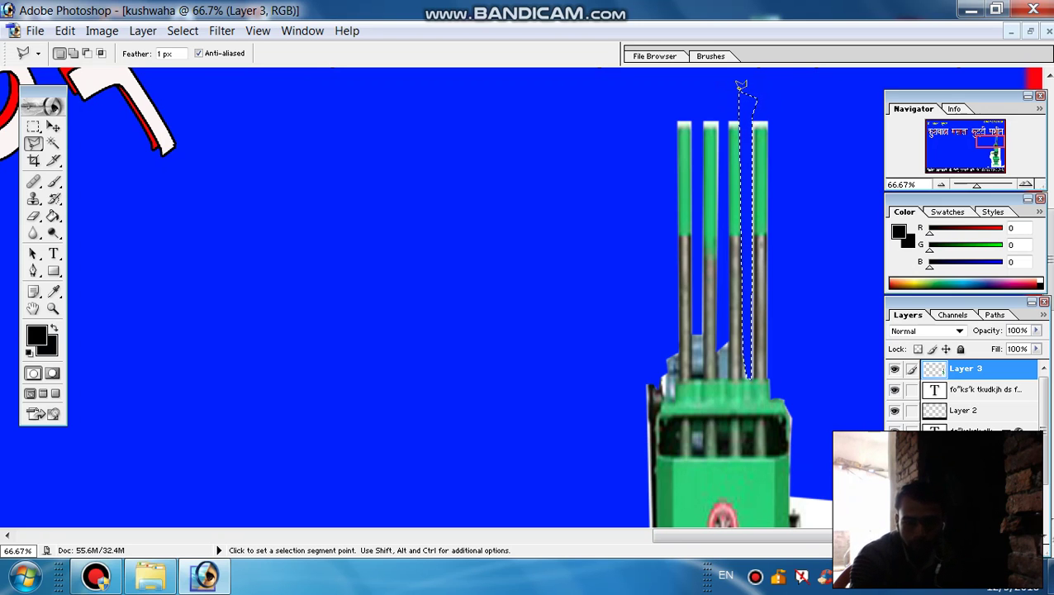
Outline the area above the rod tops and fit the whole banner on screen
{"action": "left_click", "coordinate": [606, 133]}
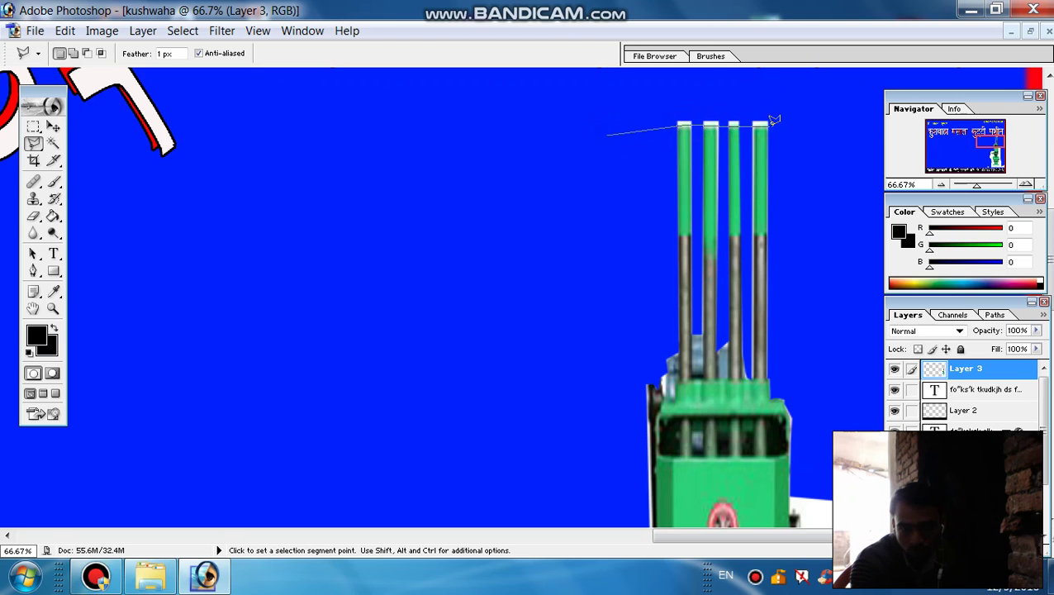
{"action": "left_click", "coordinate": [709, 73]}
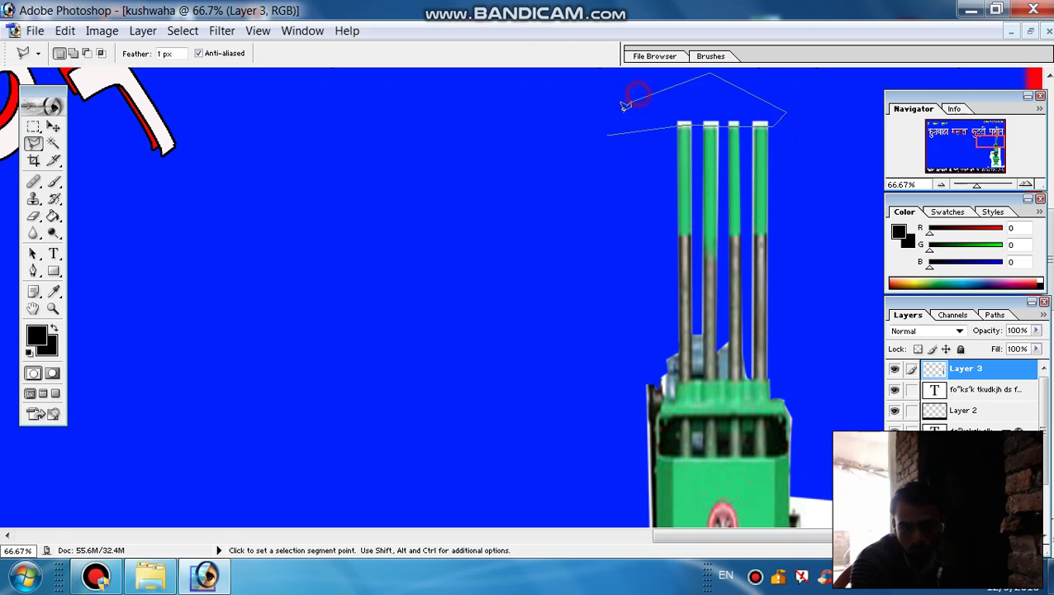
{"action": "left_click", "coordinate": [609, 130]}
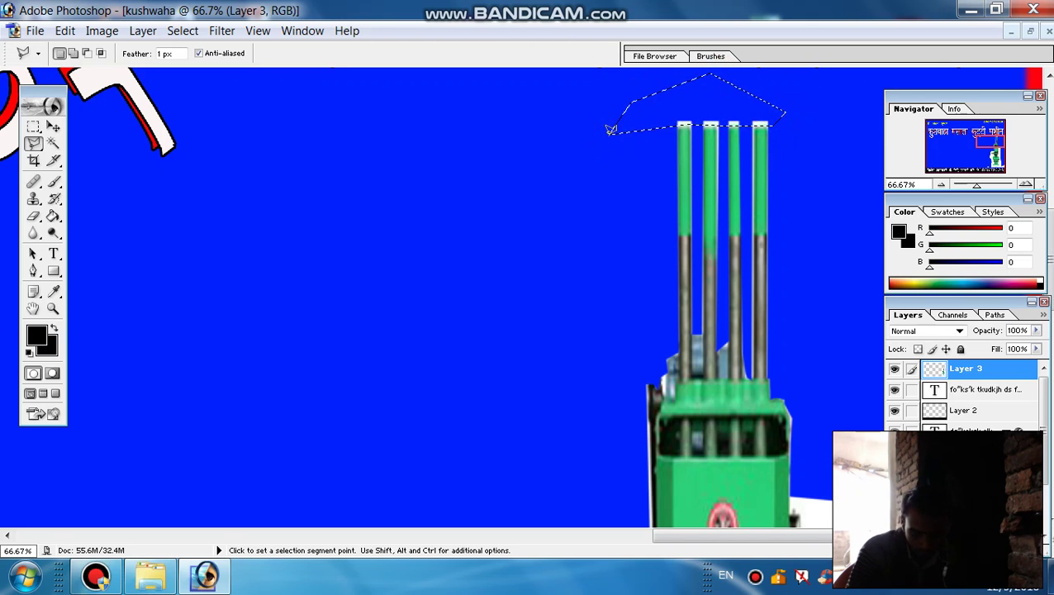
{"action": "key", "text": "shift"}
{"action": "key", "text": "ctrl+0"}
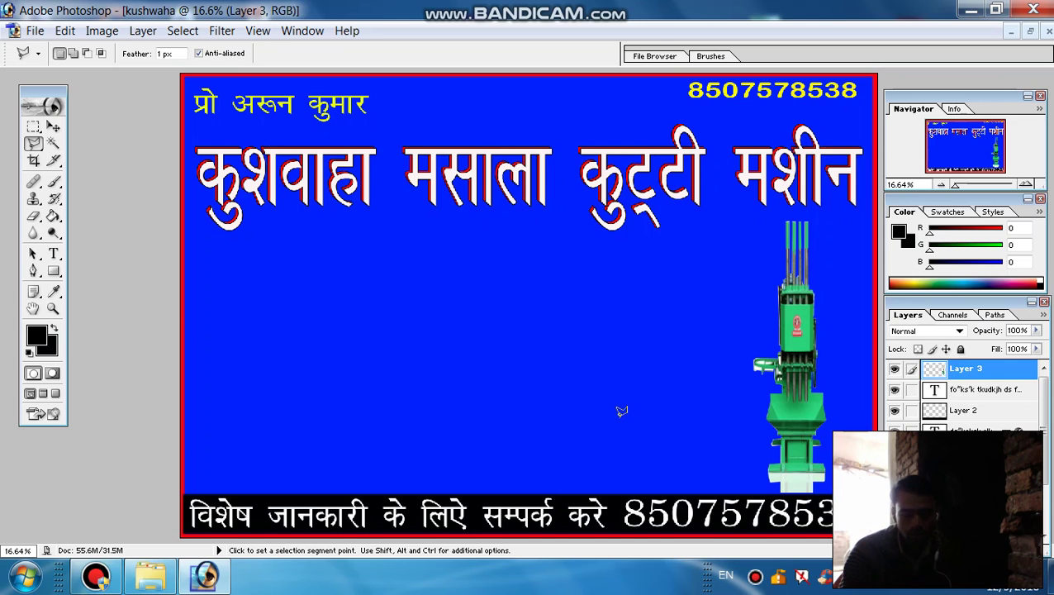
Add a new empty Layer 4 above Layer 3 in the banner document
{"action": "key", "text": "ctrl"}
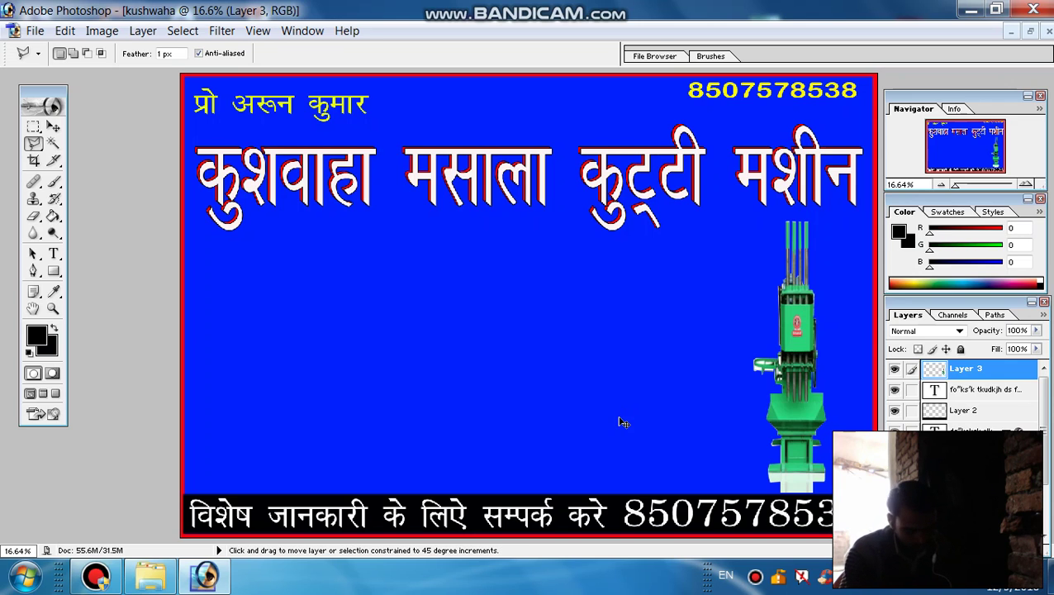
{"action": "key", "text": "ctrl+shift+n"}
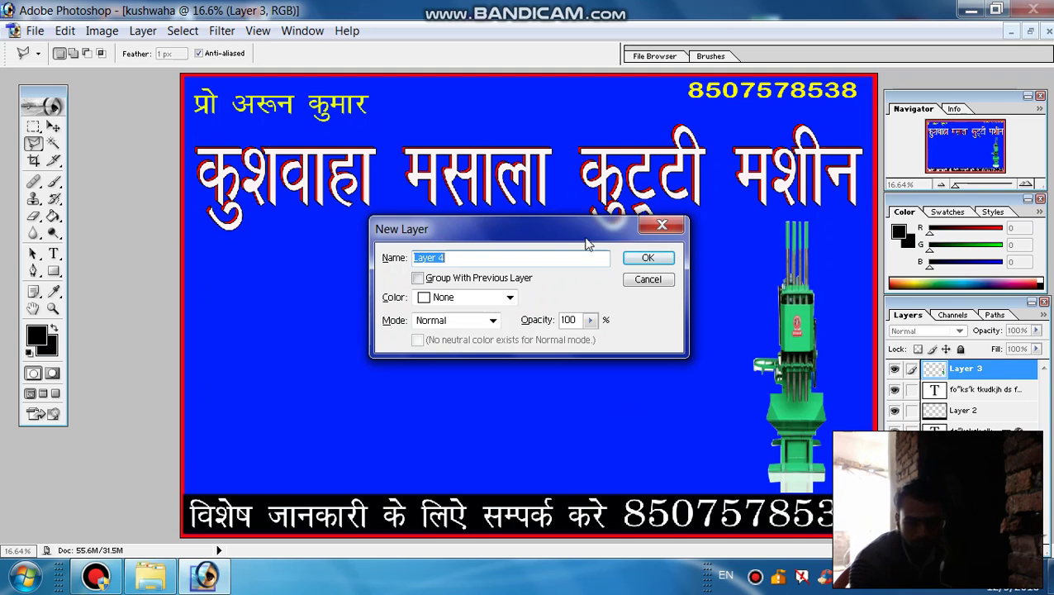
{"action": "left_click", "coordinate": [646, 281]}
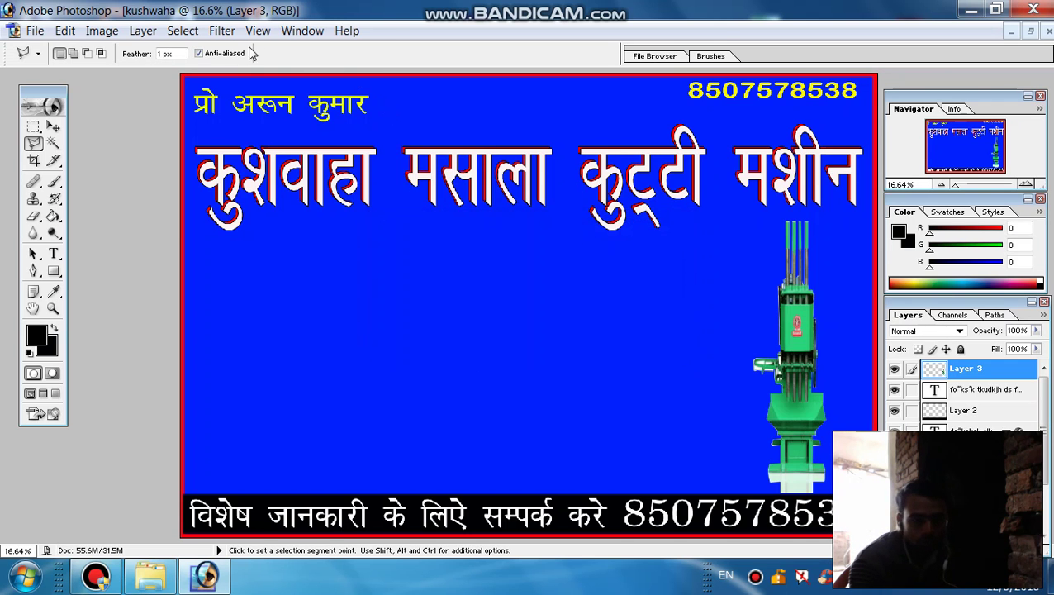
{"action": "left_click", "coordinate": [184, 31]}
{"action": "mouse_move", "coordinate": [155, 31]}
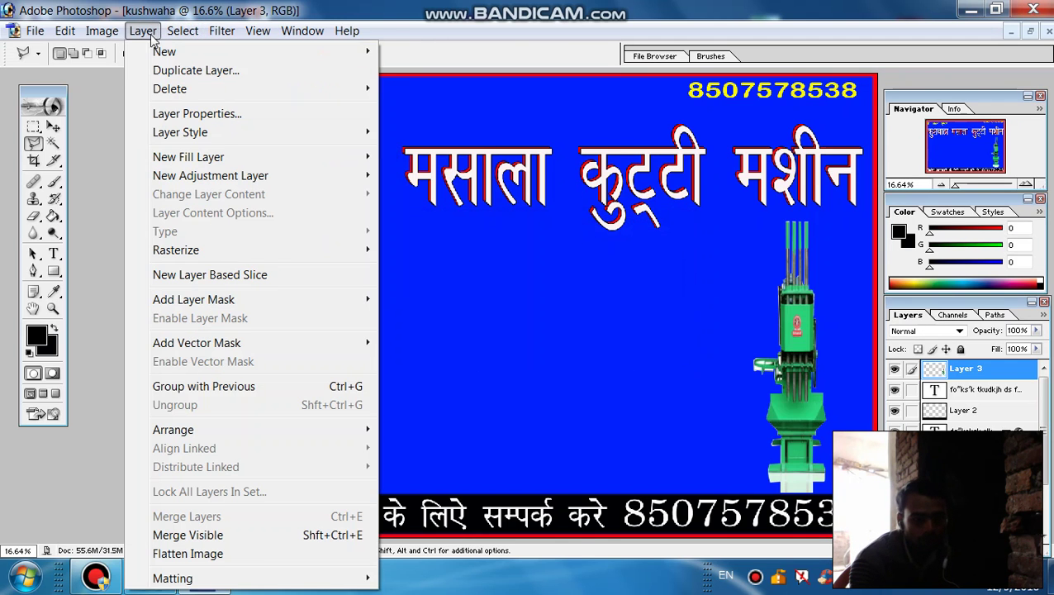
{"action": "mouse_move", "coordinate": [255, 58]}
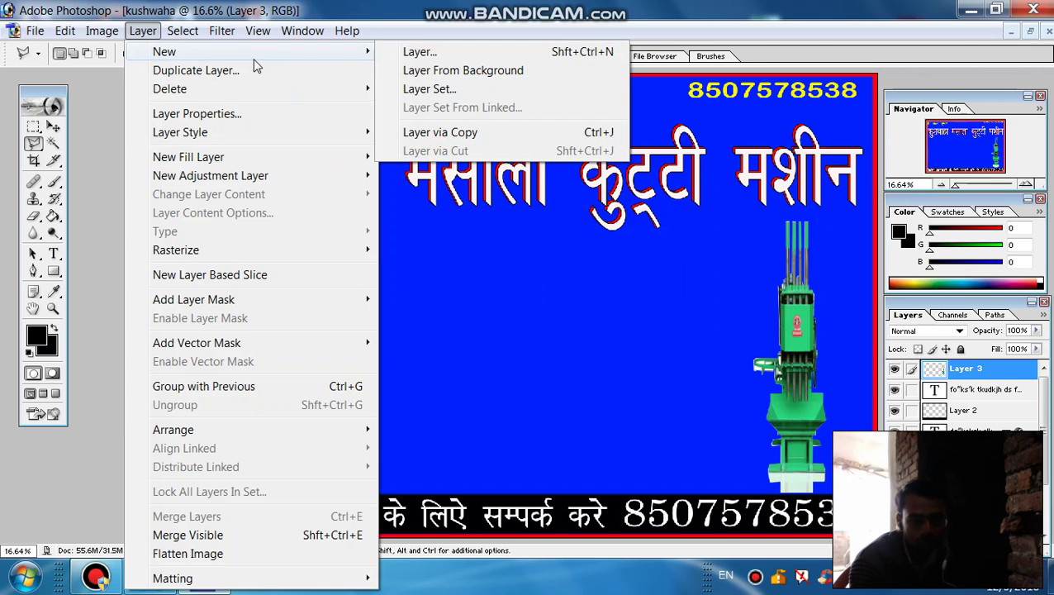
{"action": "left_click", "coordinate": [409, 52]}
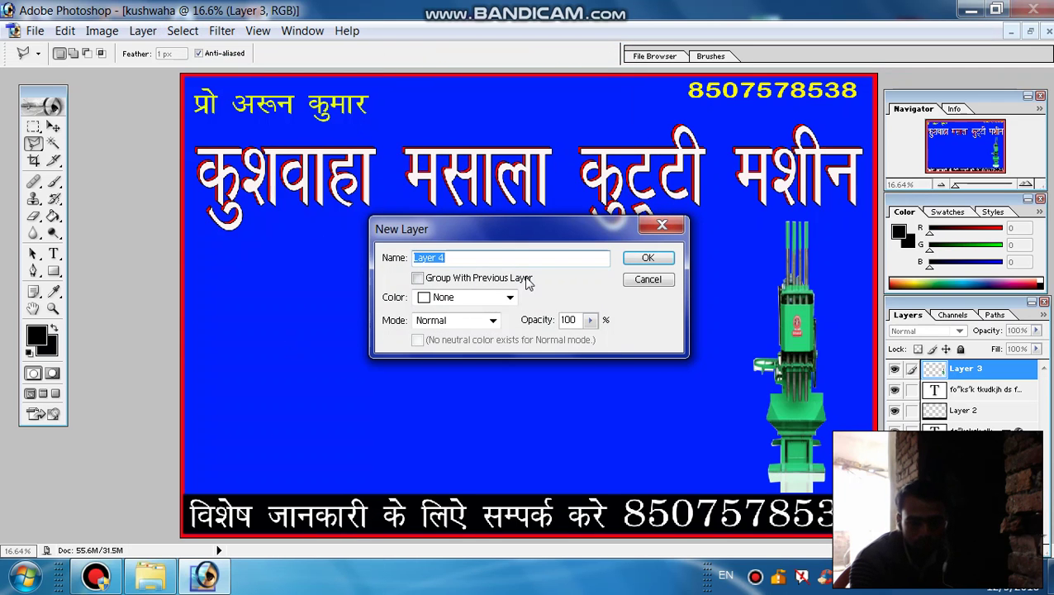
{"action": "left_click", "coordinate": [649, 259]}
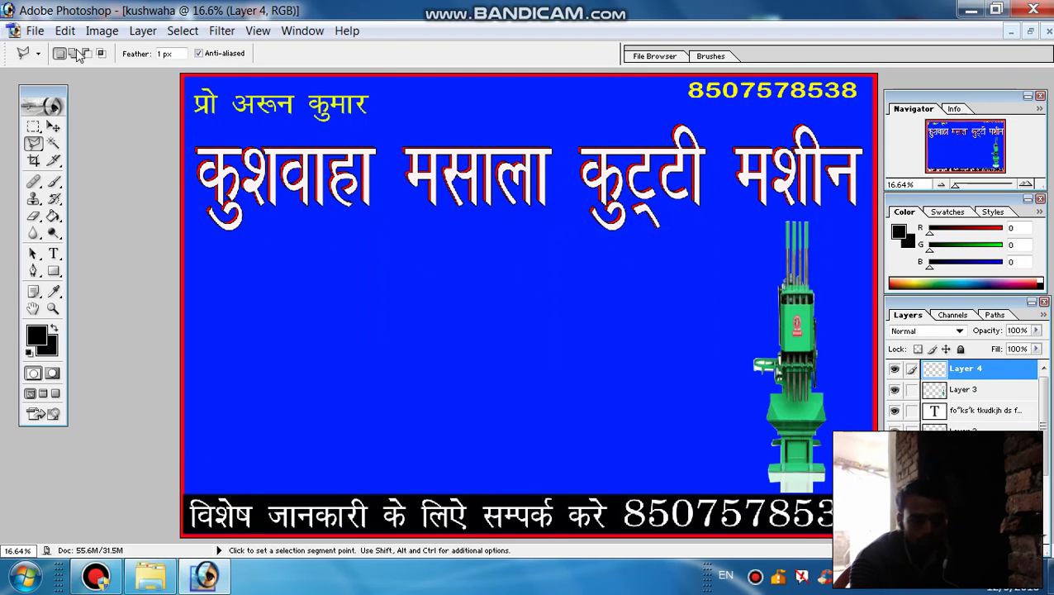
Open images (2).jpg, select the whole spice photo, and return to the maximized banner window
{"action": "left_click", "coordinate": [35, 31]}
{"action": "left_click", "coordinate": [56, 70]}
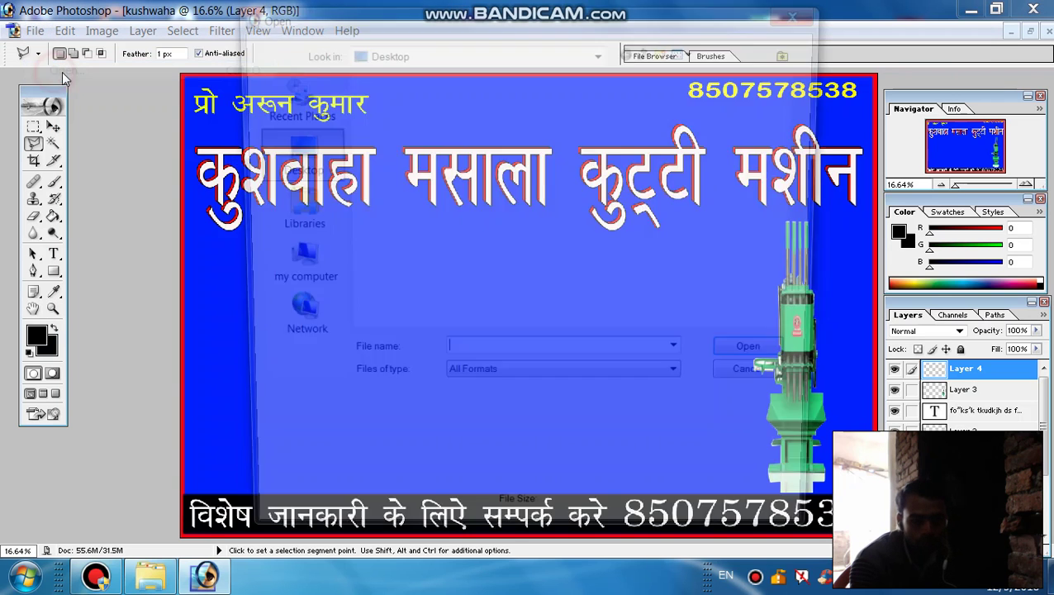
{"action": "left_click", "coordinate": [413, 298]}
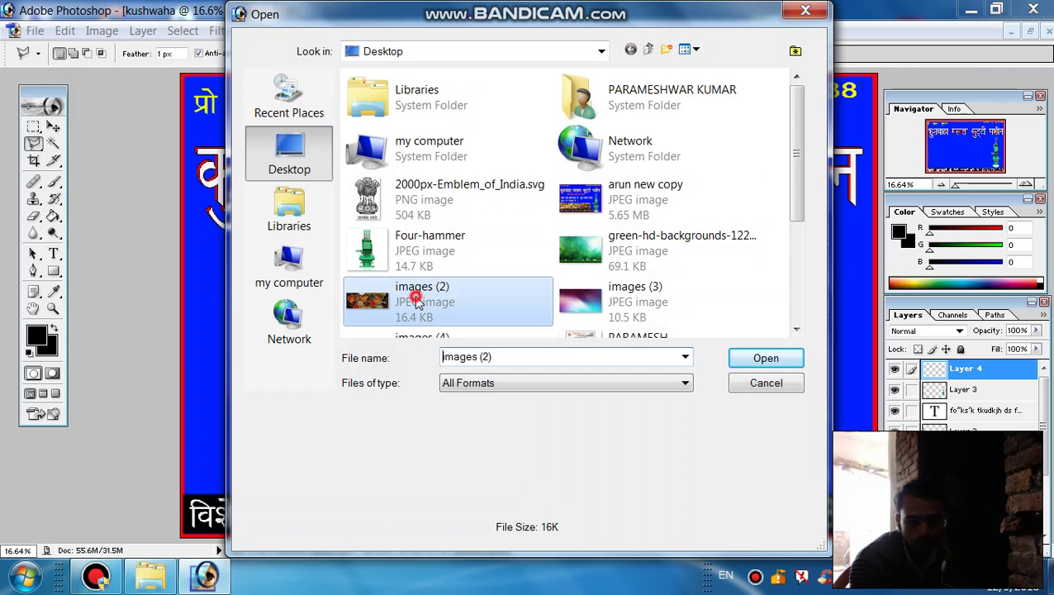
{"action": "left_click", "coordinate": [751, 361]}
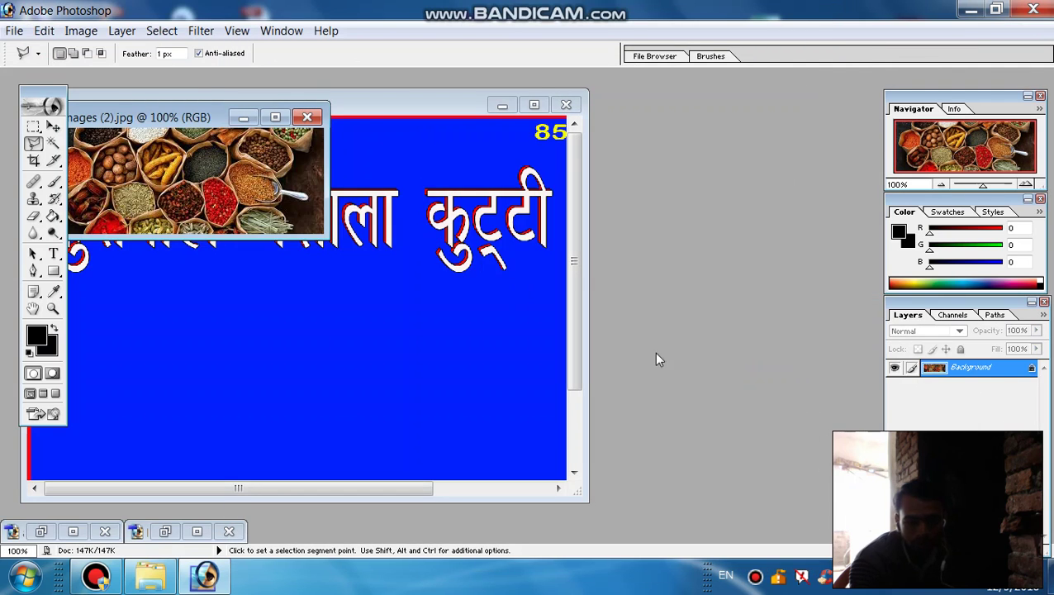
{"action": "left_click", "coordinate": [275, 117]}
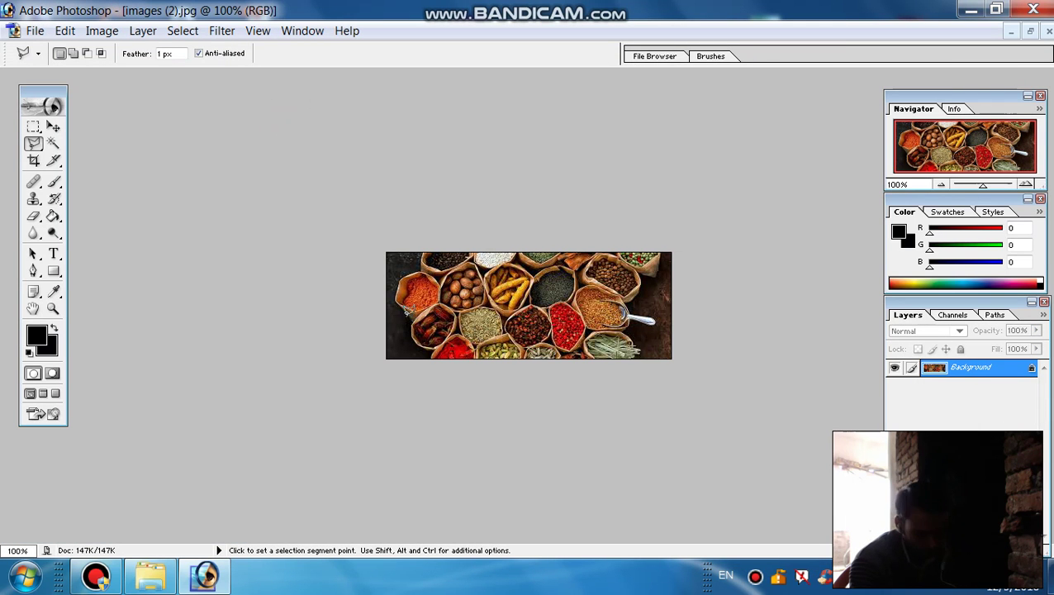
{"action": "key", "text": "ctrl+a"}
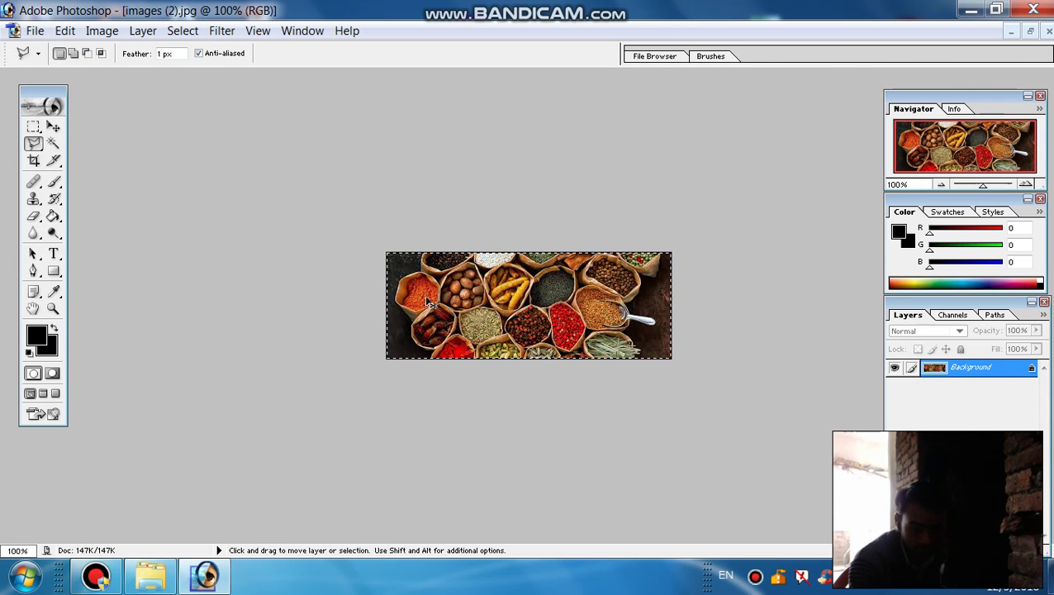
{"action": "left_click", "coordinate": [1011, 30]}
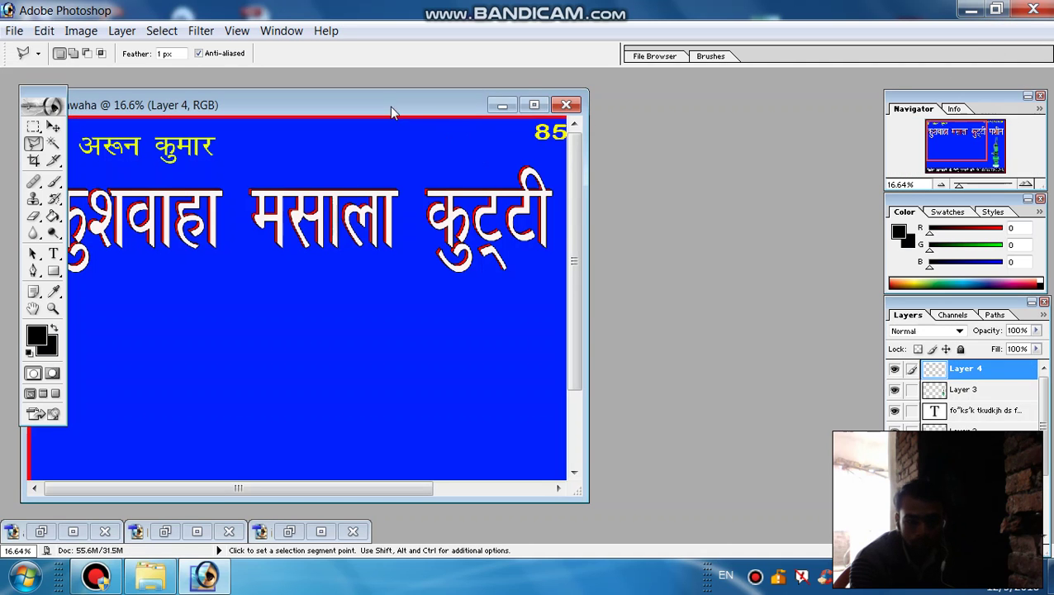
{"action": "left_click", "coordinate": [533, 105]}
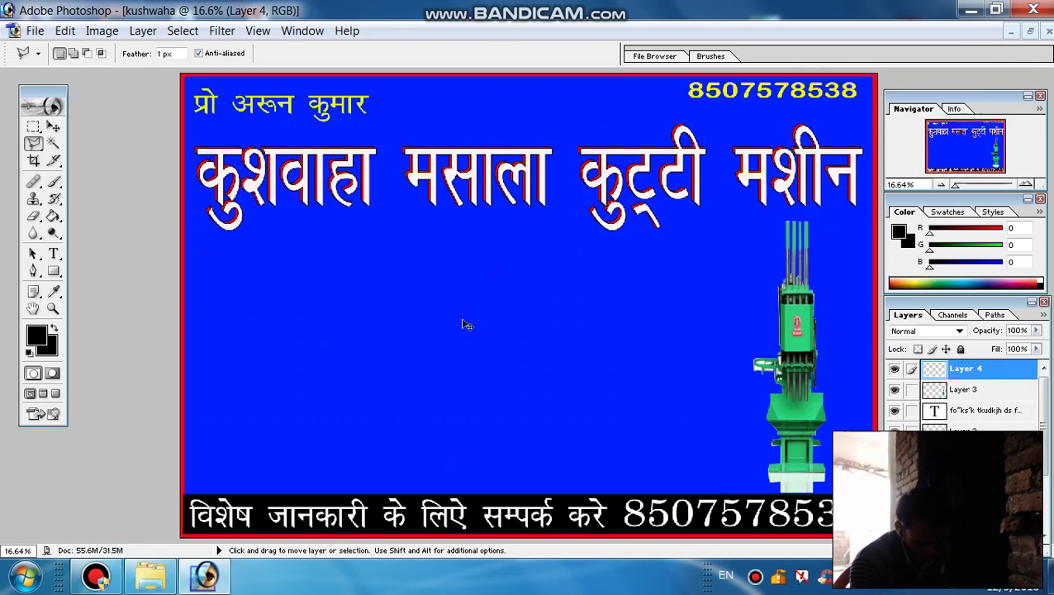
Paste the spice photo, enlarge it about four times, and fit it bottom-left above the contact strip
{"action": "key", "text": "ctrl+v"}
{"action": "key", "text": "ctrl+t"}
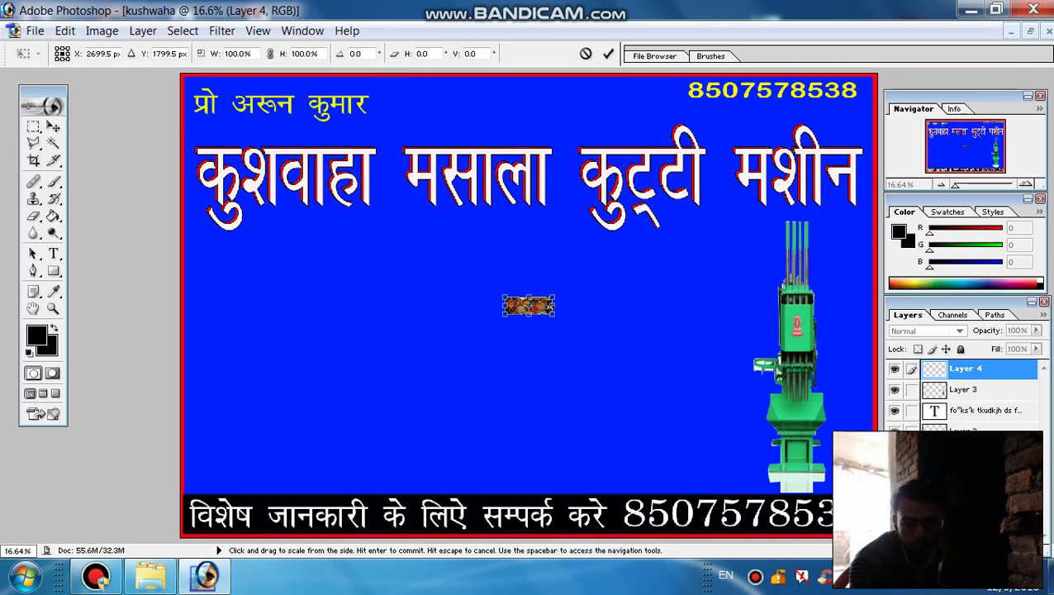
{"action": "left_click_drag", "start_coordinate": [553, 313], "coordinate": [692, 397]}
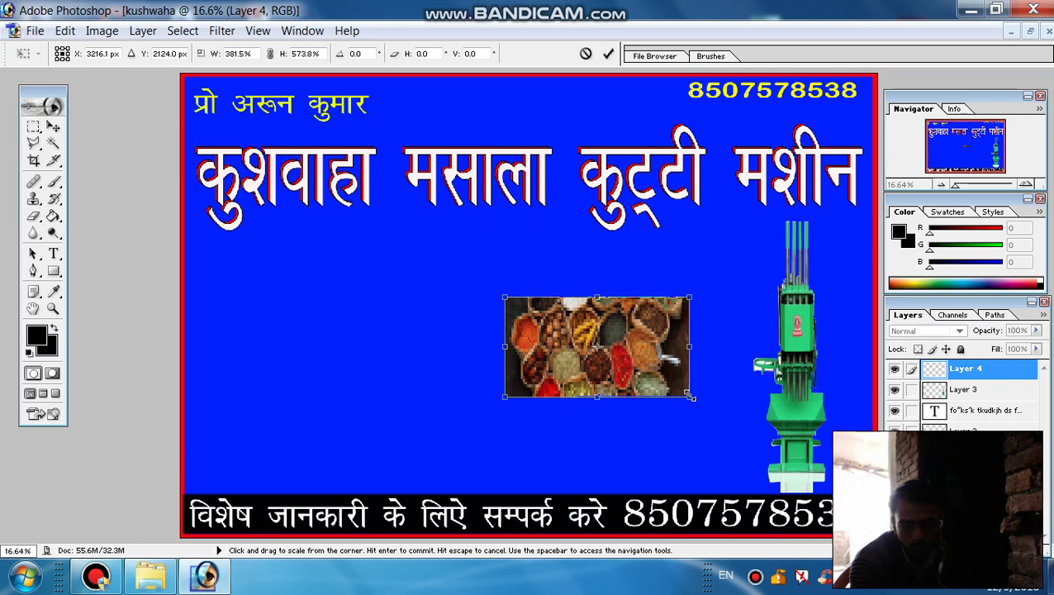
{"action": "left_click_drag", "start_coordinate": [561, 353], "coordinate": [251, 446]}
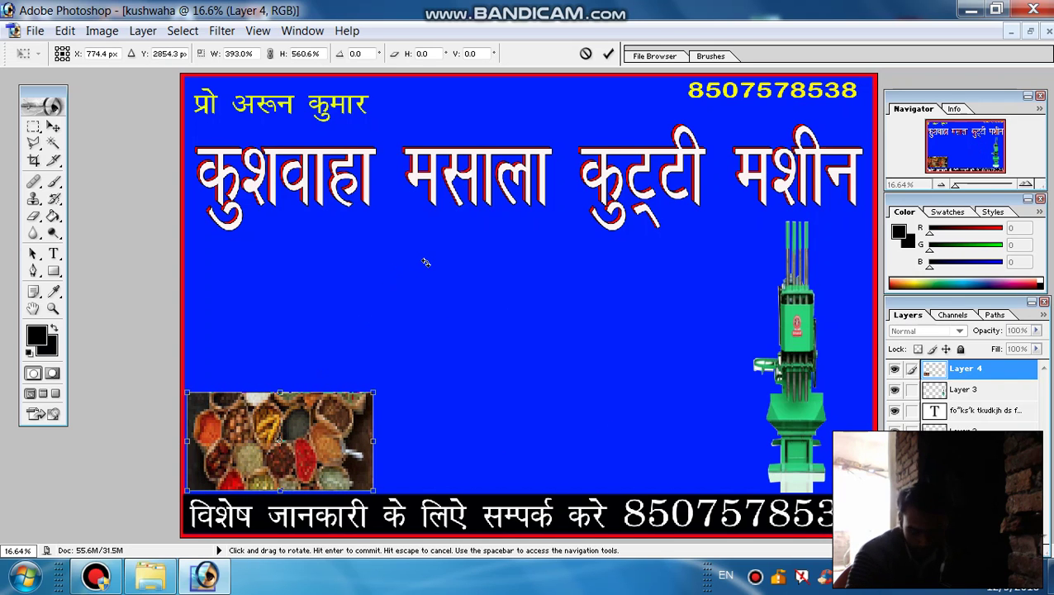
{"action": "key", "text": "Down"}
{"action": "key", "text": "Down"}
{"action": "key", "text": "Down"}
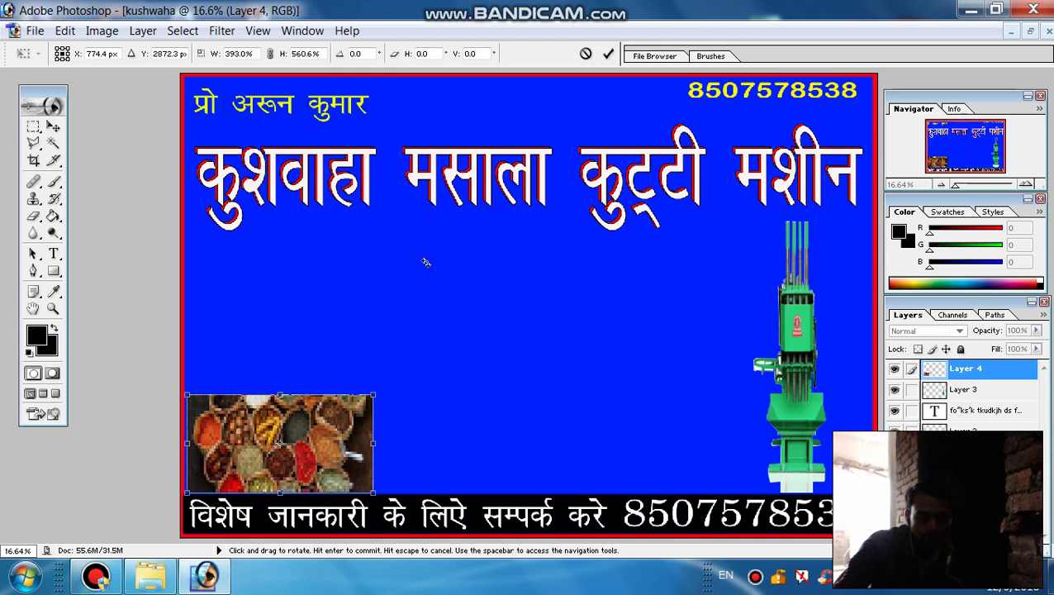
{"action": "key", "text": "Left"}
{"action": "key", "text": "Left"}
{"action": "key", "text": "Left"}
{"action": "key", "text": "Down"}
{"action": "key", "text": "Down"}
{"action": "key", "text": "Down"}
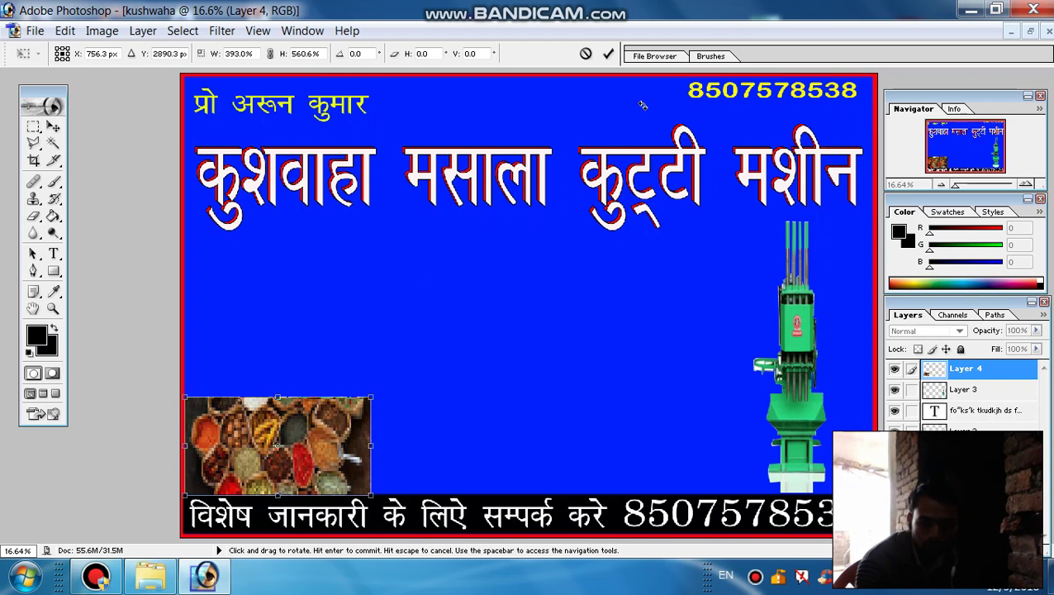
{"action": "left_click", "coordinate": [606, 54]}
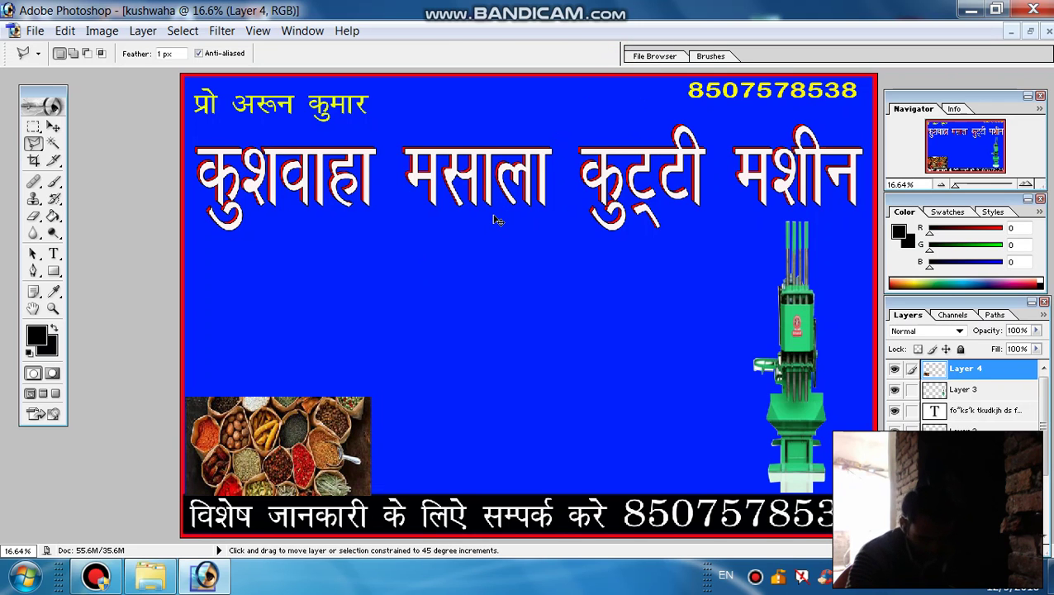
{"action": "left_click_drag", "start_coordinate": [497, 219], "coordinate": [494, 221]}
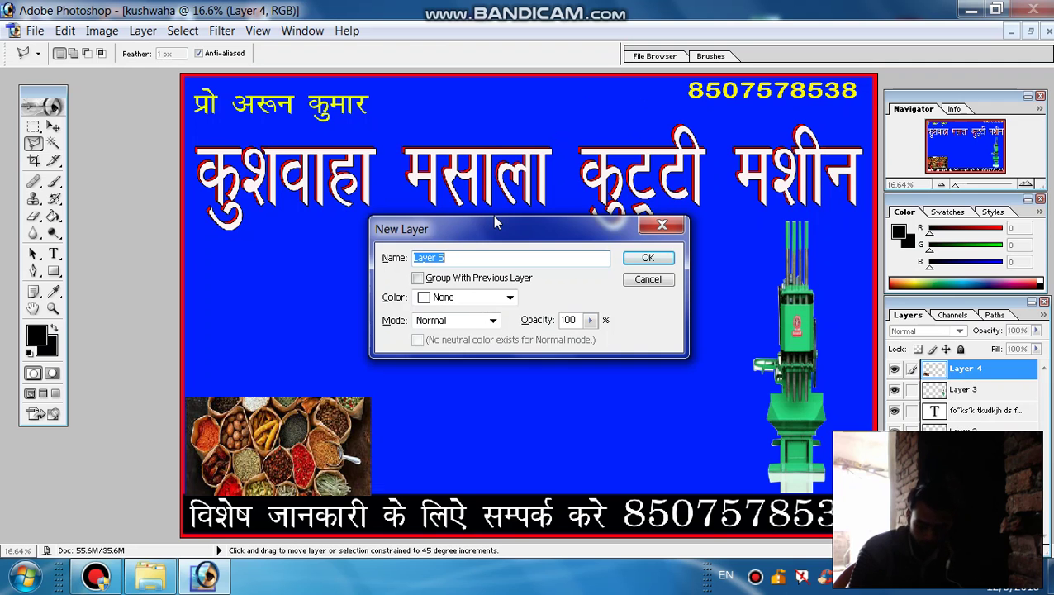
Add Layer 5, open images (4).jpg, select the whole grid photo, and return to the banner
{"action": "key", "text": "Return"}
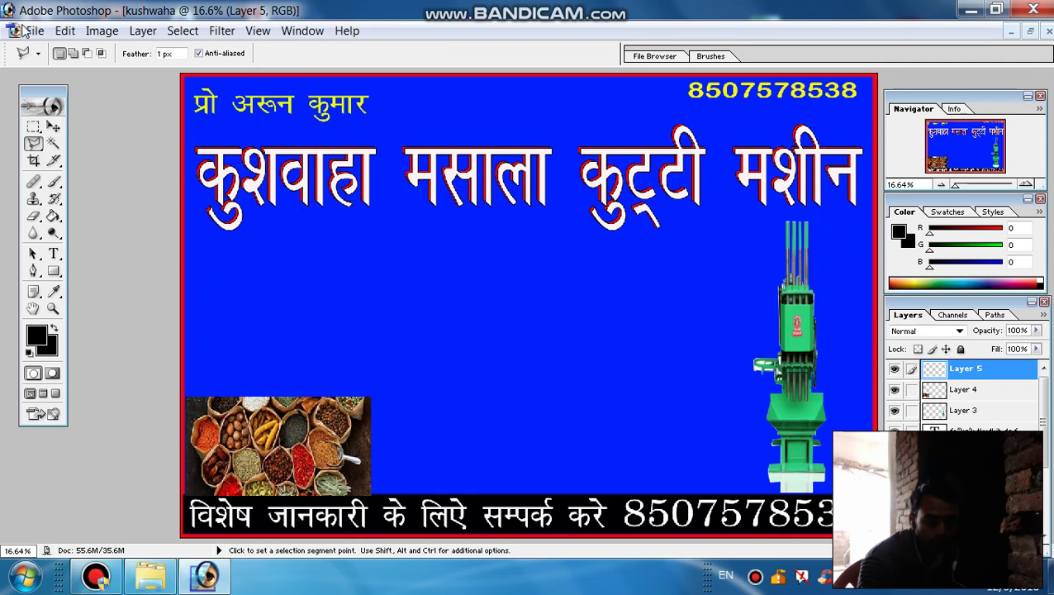
{"action": "left_click", "coordinate": [33, 31]}
{"action": "left_click", "coordinate": [66, 70]}
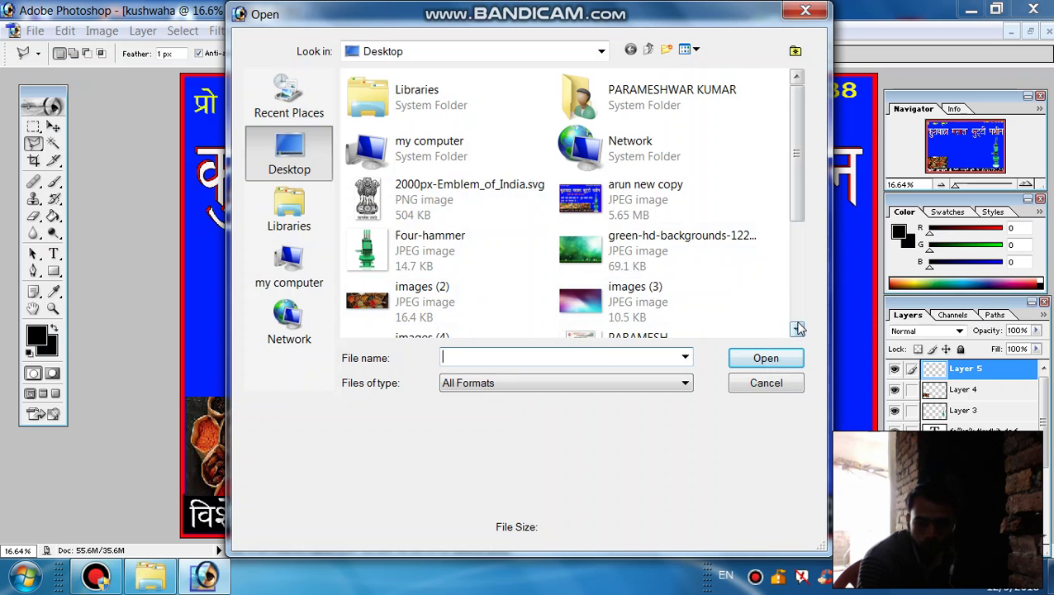
{"action": "left_click", "coordinate": [798, 329]}
{"action": "left_click", "coordinate": [447, 256]}
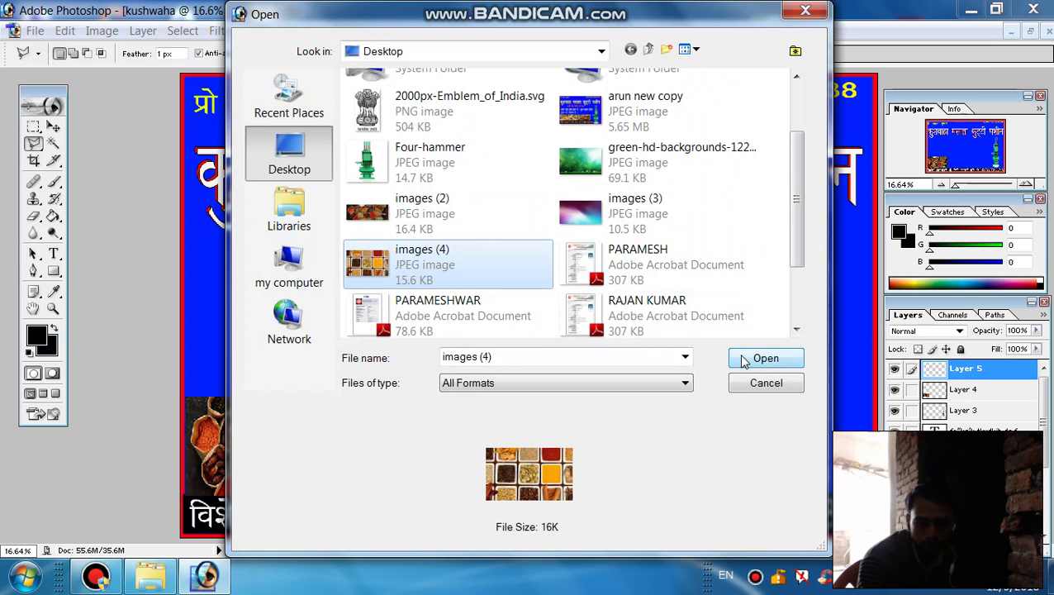
{"action": "left_click", "coordinate": [765, 359]}
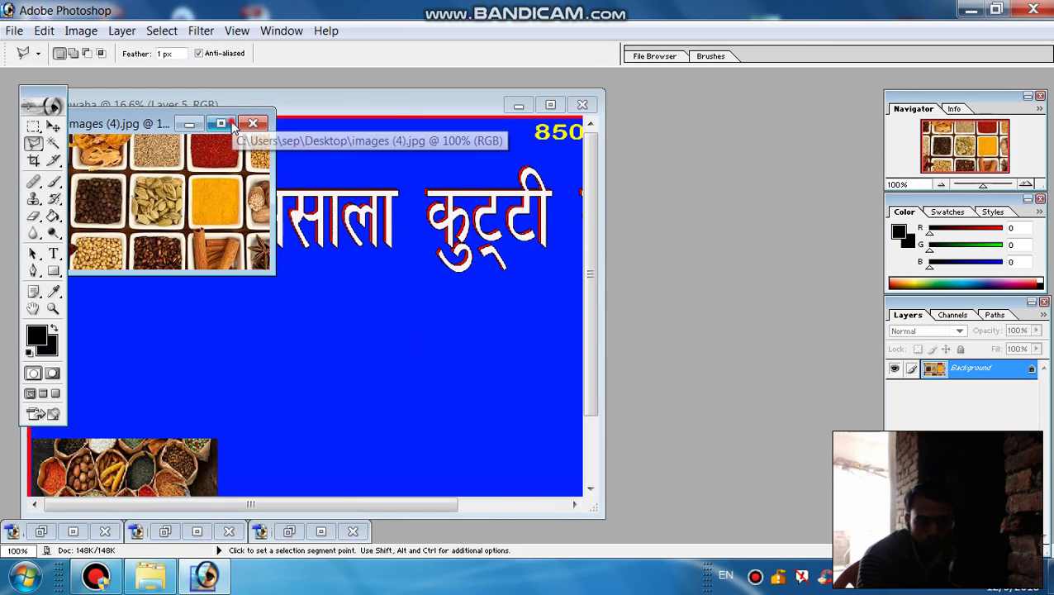
{"action": "left_click", "coordinate": [220, 123]}
{"action": "key", "text": "ctrl+a"}
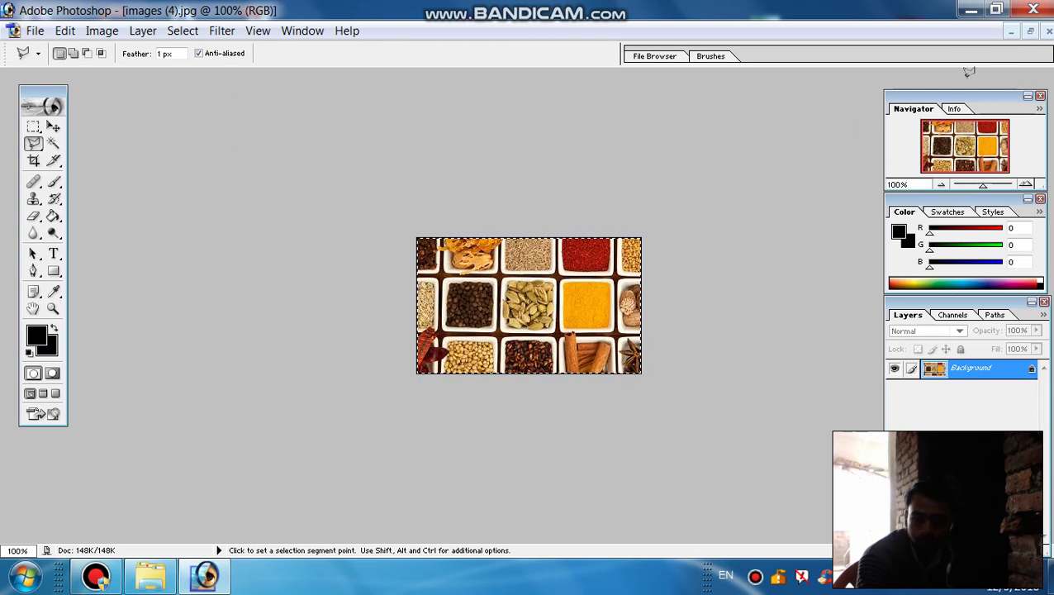
{"action": "left_click", "coordinate": [1010, 30]}
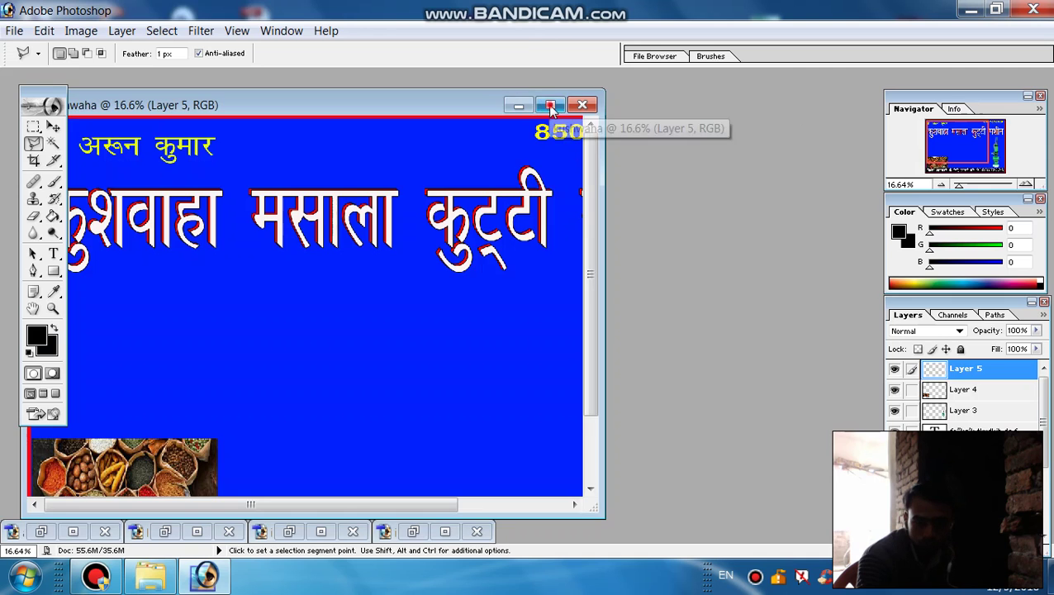
{"action": "left_click", "coordinate": [550, 104]}
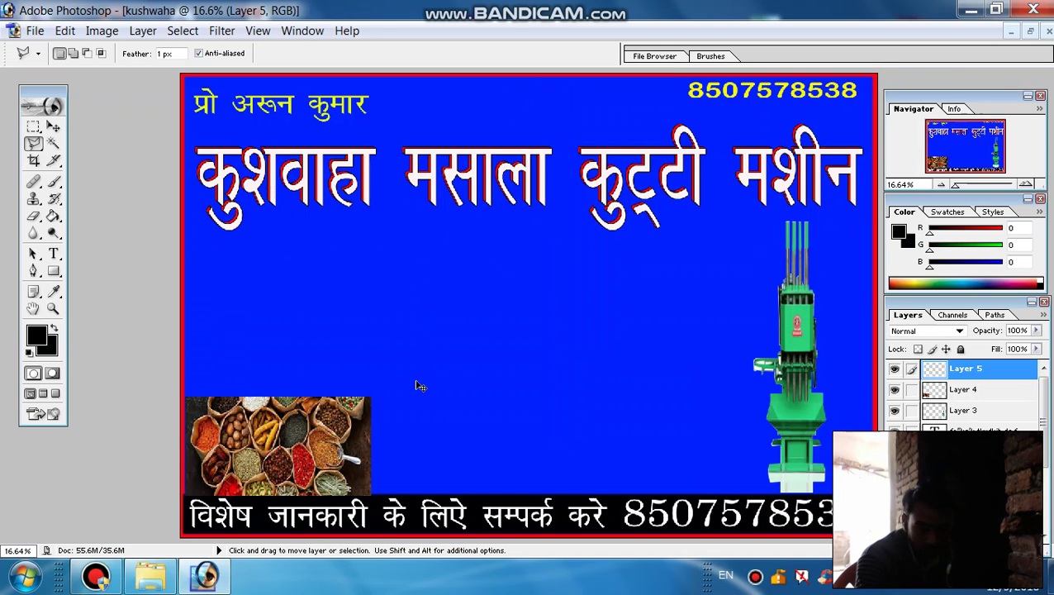
Paste the spice-bowls grid photo, enlarge it about five times, and fit it beside the lower-left spice image
{"action": "key", "text": "ctrl+v"}
{"action": "key", "text": "ctrl+t"}
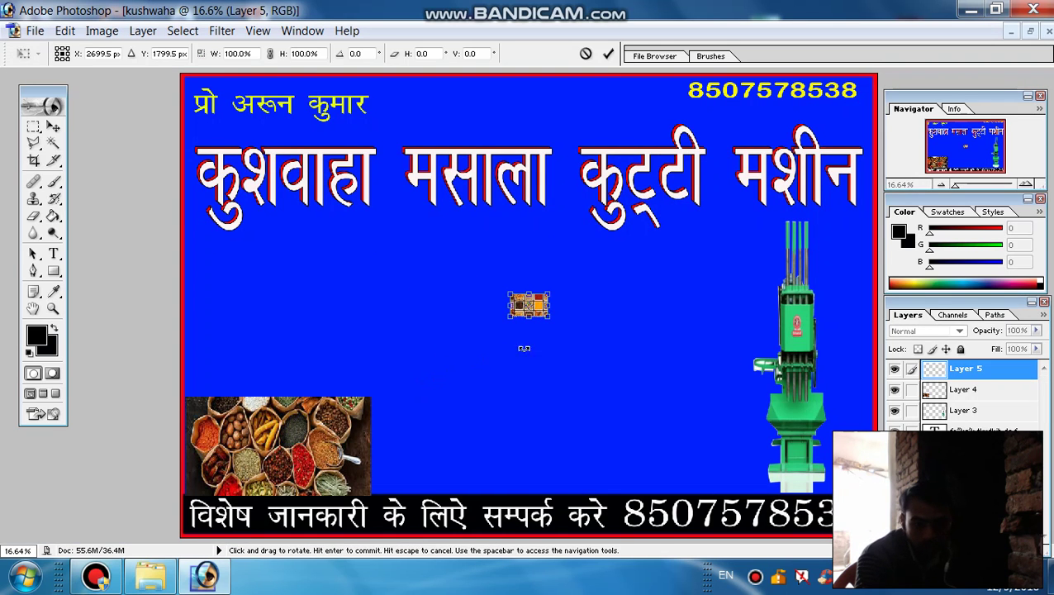
{"action": "left_click_drag", "start_coordinate": [547, 316], "coordinate": [728, 400]}
{"action": "left_click_drag", "start_coordinate": [561, 343], "coordinate": [425, 433]}
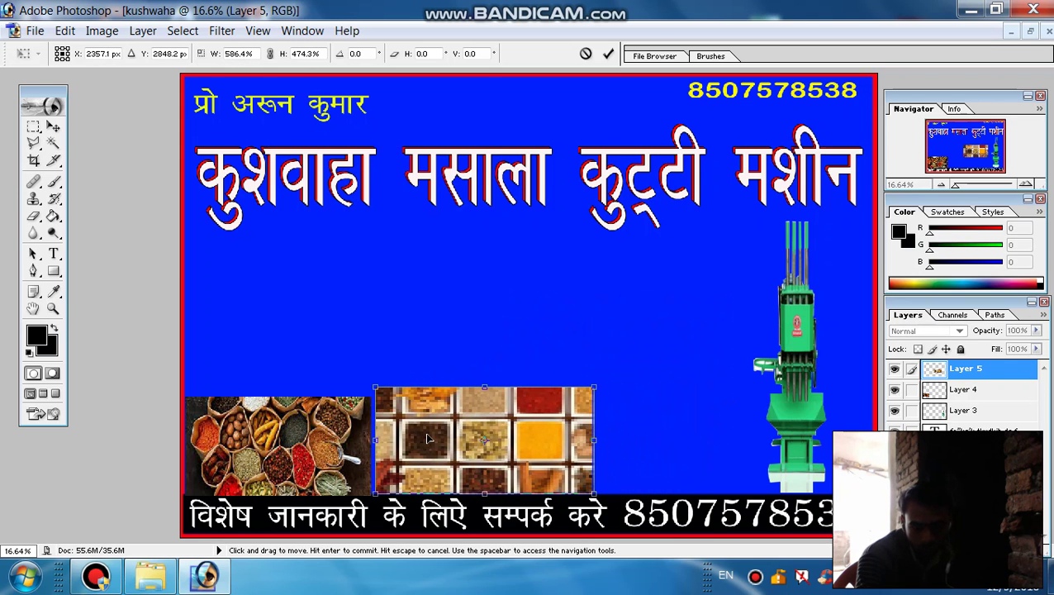
{"action": "left_click_drag", "start_coordinate": [594, 442], "coordinate": [677, 442]}
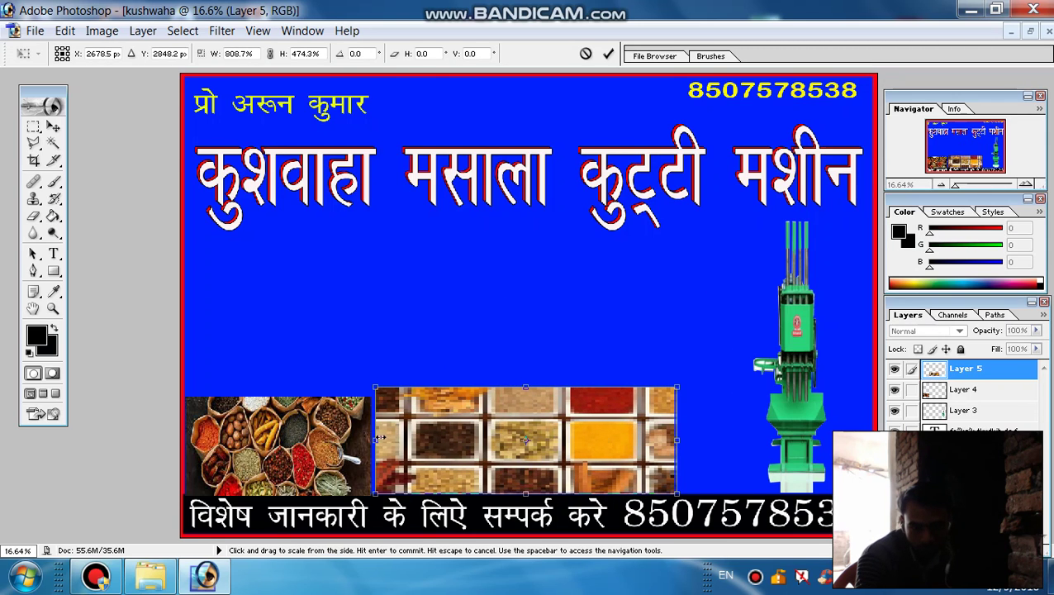
{"action": "left_click_drag", "start_coordinate": [375, 442], "coordinate": [426, 442]}
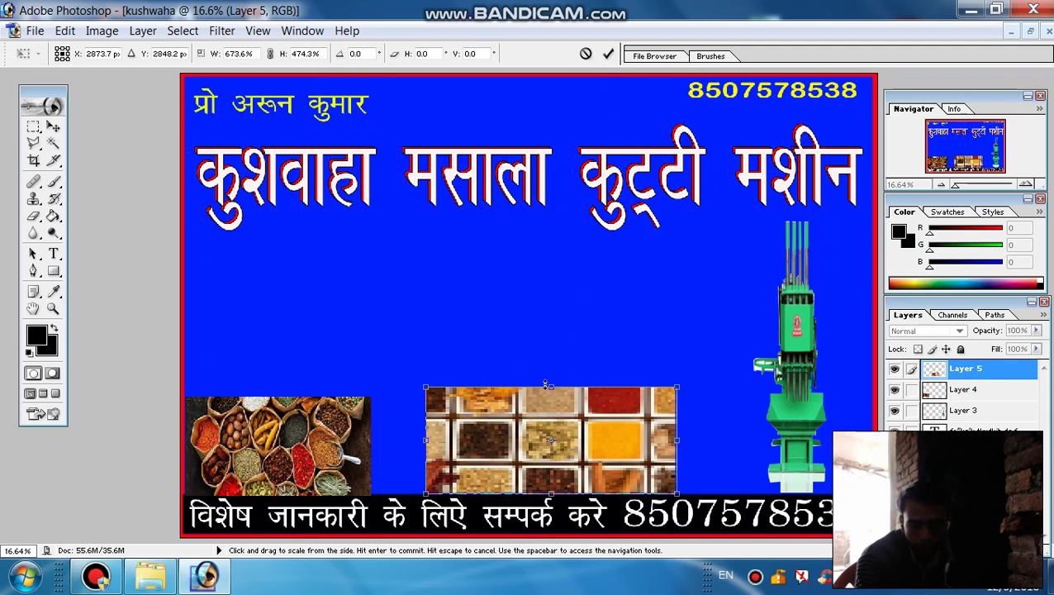
{"action": "left_click_drag", "start_coordinate": [550, 384], "coordinate": [550, 395]}
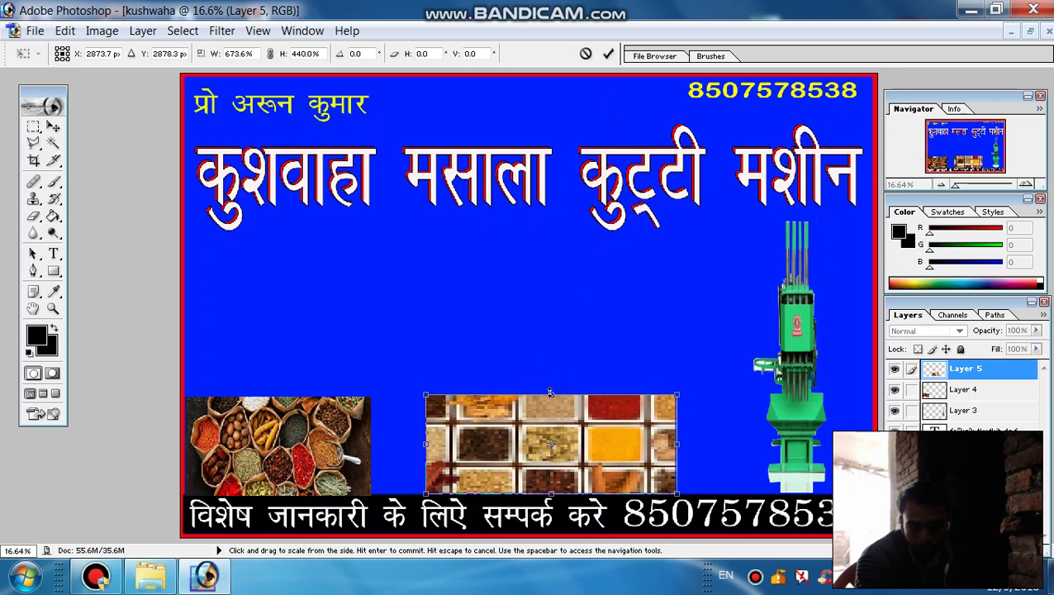
{"action": "left_click", "coordinate": [605, 54]}
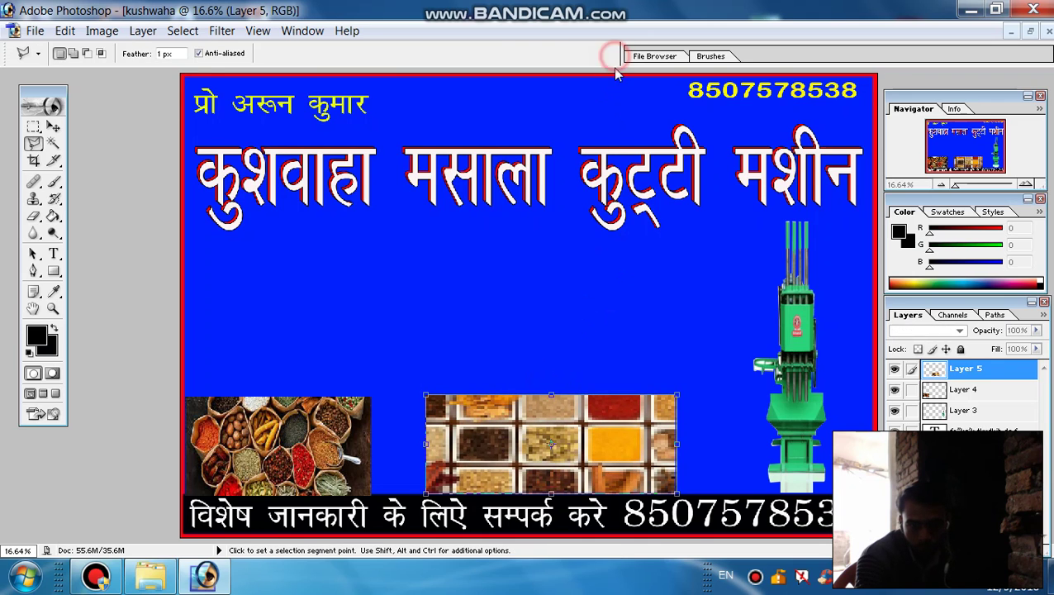
{"action": "left_click", "coordinate": [960, 396]}
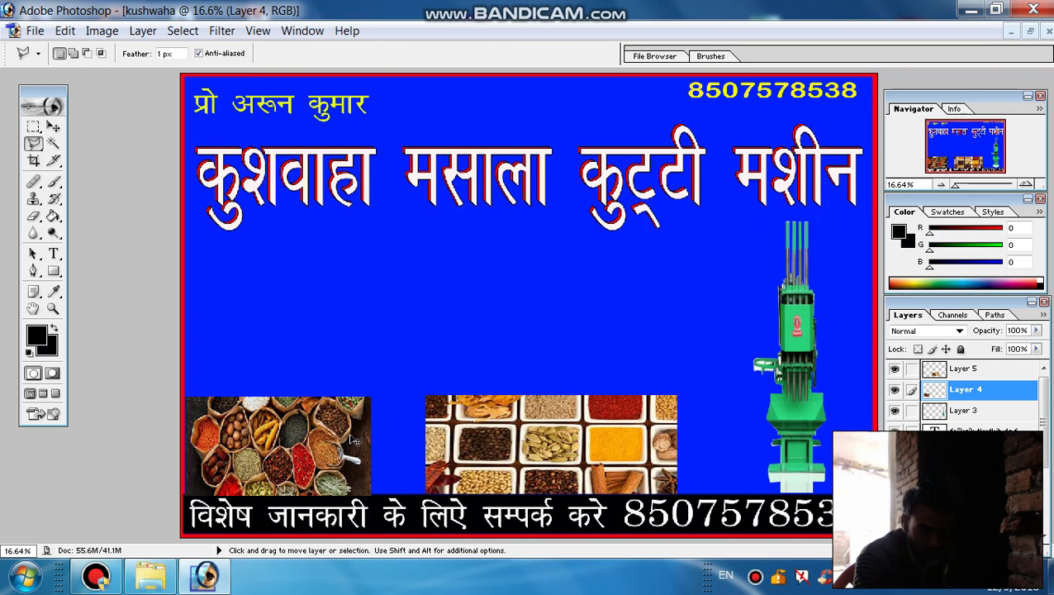
Widen the lower-left spice image on Layer 4 toward the grid photo
{"action": "key", "text": "ctrl+t"}
{"action": "left_click_drag", "start_coordinate": [371, 445], "coordinate": [425, 450]}
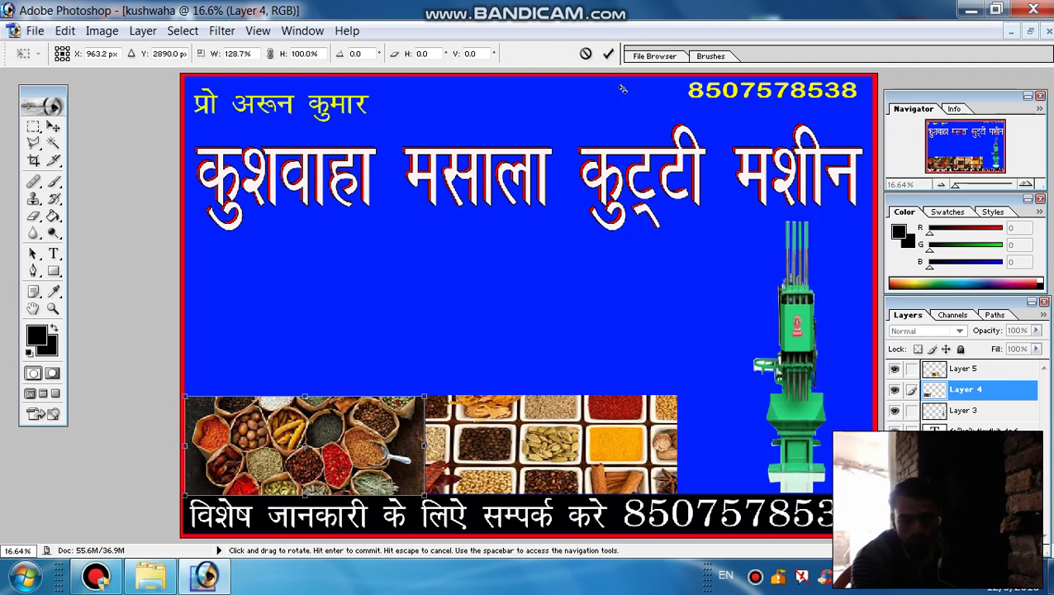
{"action": "left_click", "coordinate": [608, 53]}
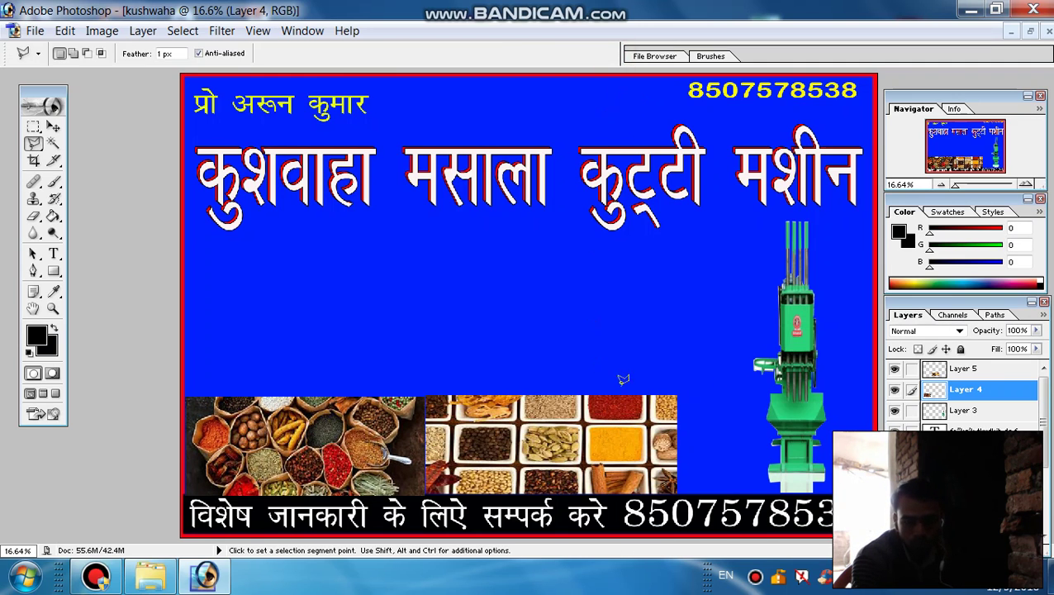
Widen the Layer 5 grid photo to 122.5% up to the machine picture and nudge it into place
{"action": "left_click", "coordinate": [961, 370]}
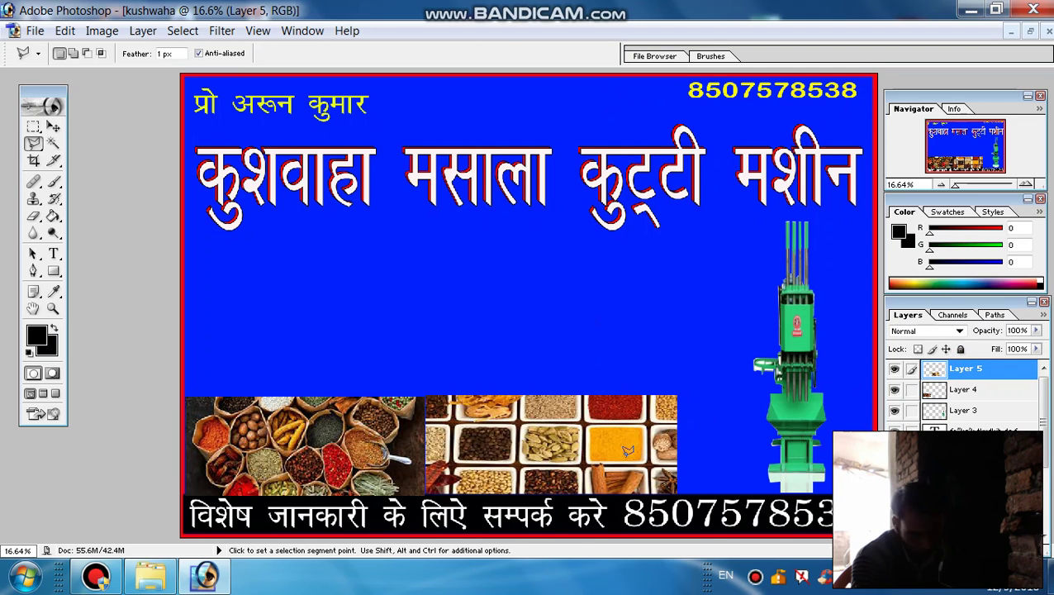
{"action": "key", "text": "ctrl+t"}
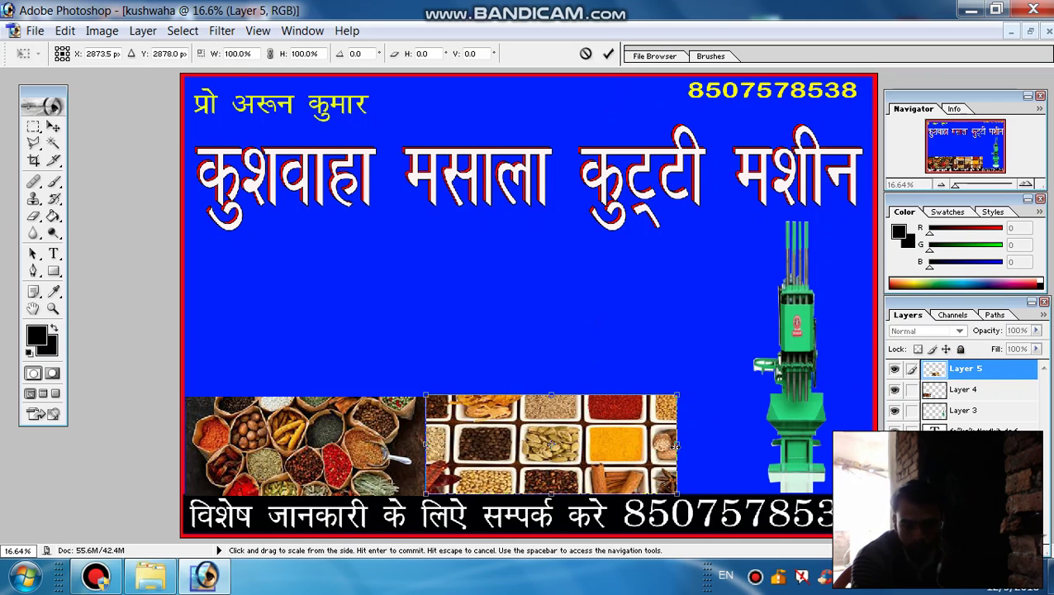
{"action": "left_click_drag", "start_coordinate": [676, 445], "coordinate": [732, 442]}
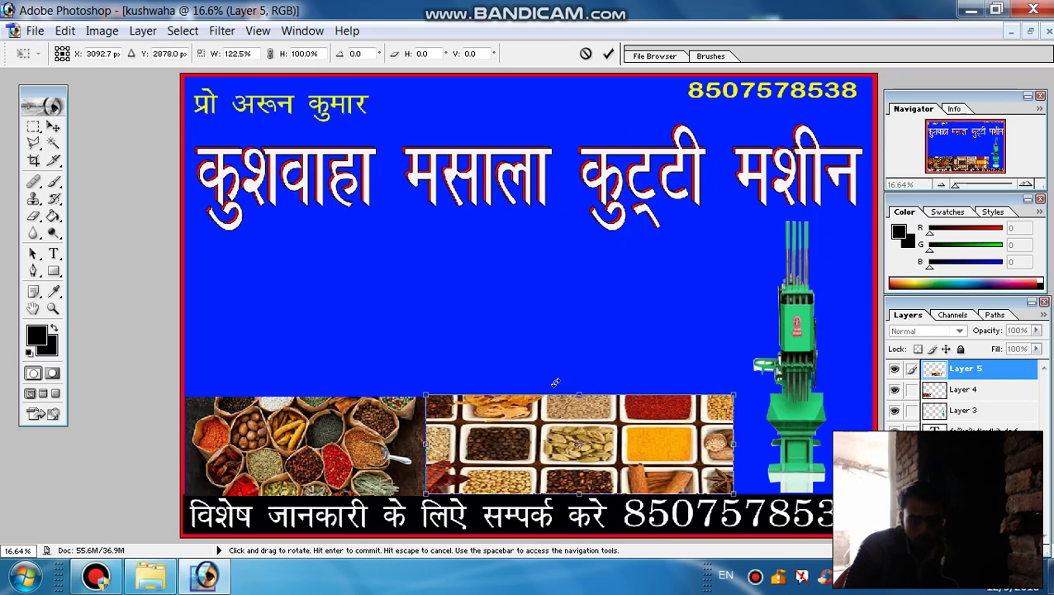
{"action": "key", "text": "Down"}
{"action": "key", "text": "Down"}
{"action": "key", "text": "Left"}
{"action": "key", "text": "Left"}
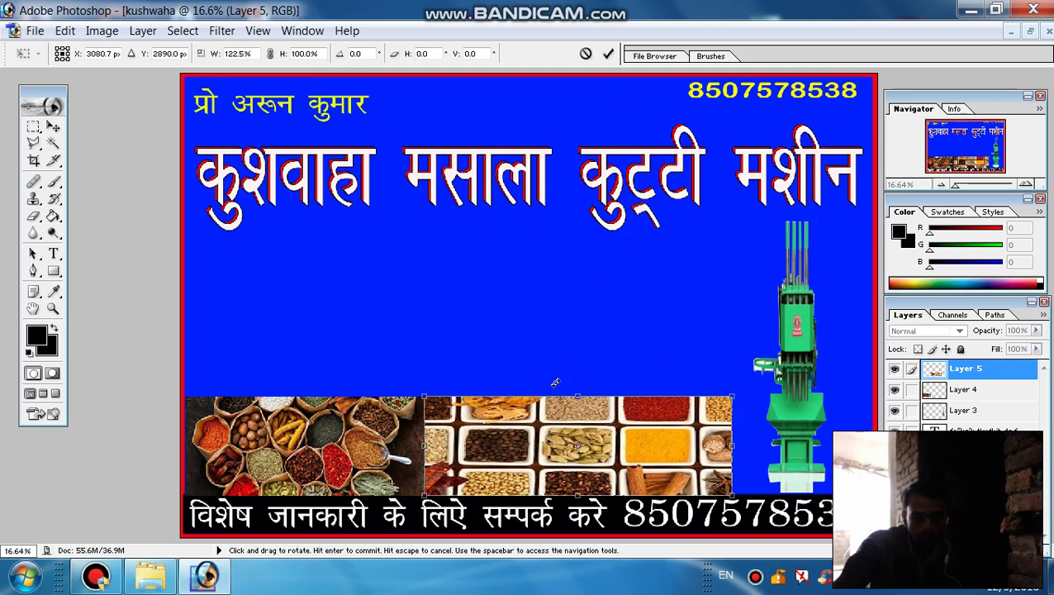
{"action": "key", "text": "Left"}
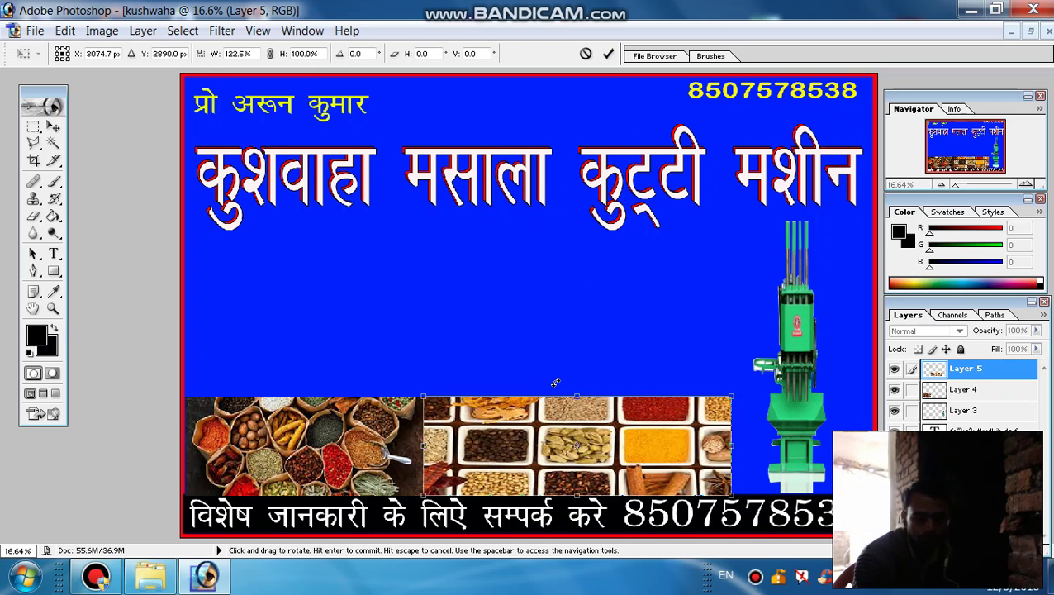
{"action": "left_click", "coordinate": [608, 54]}
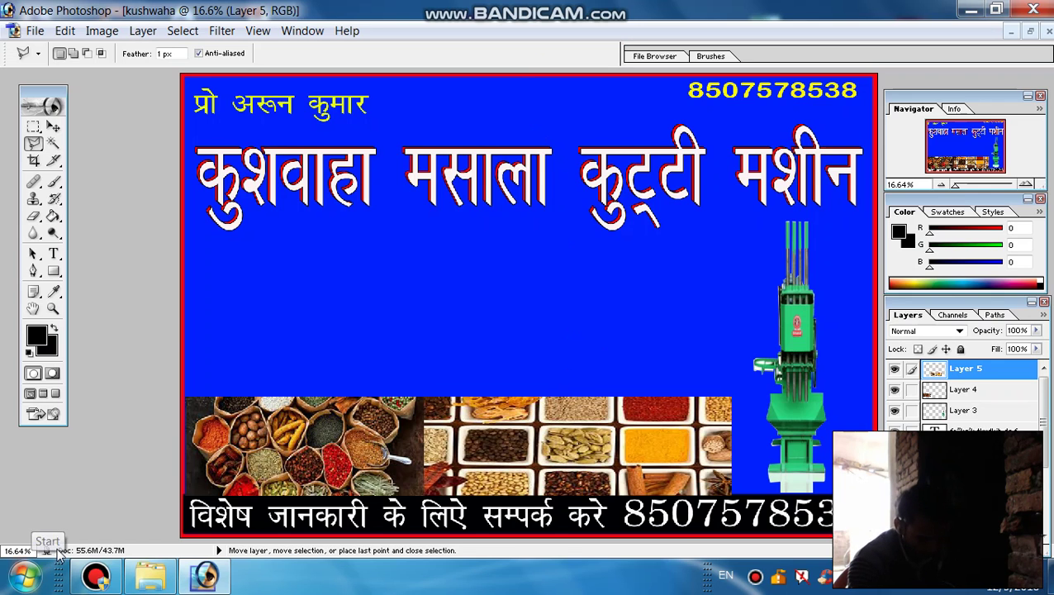
Add a new Layer 6 and place a text cursor just beneath the main title
{"action": "key", "text": "ctrl+shift+n"}
{"action": "key", "text": "Return"}
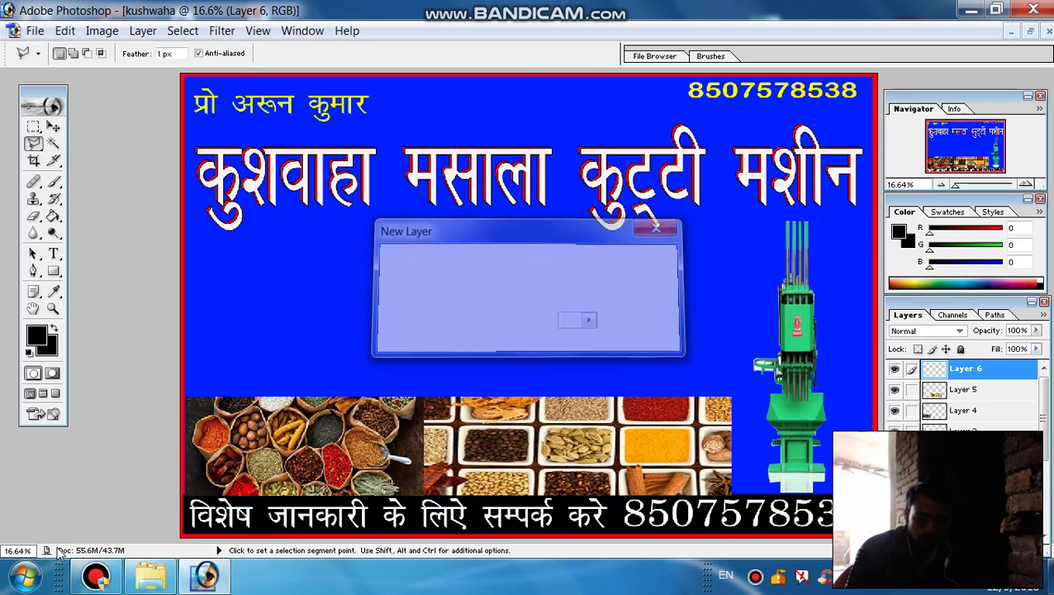
{"action": "key", "text": "t"}
{"action": "left_click", "coordinate": [197, 248]}
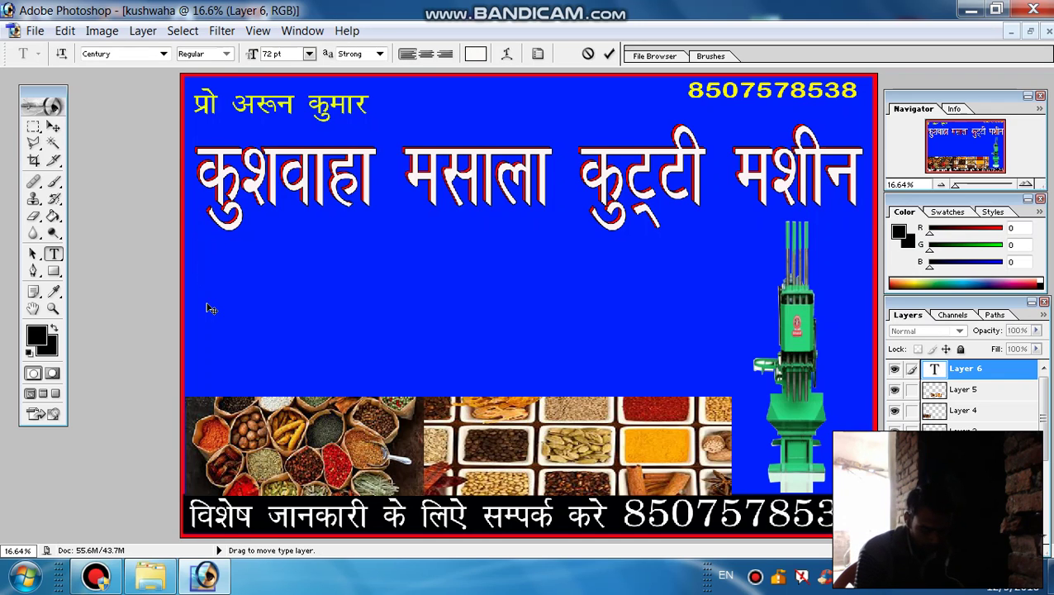
{"action": "type", "text": "g"}
{"action": "key", "text": "BackSpace"}
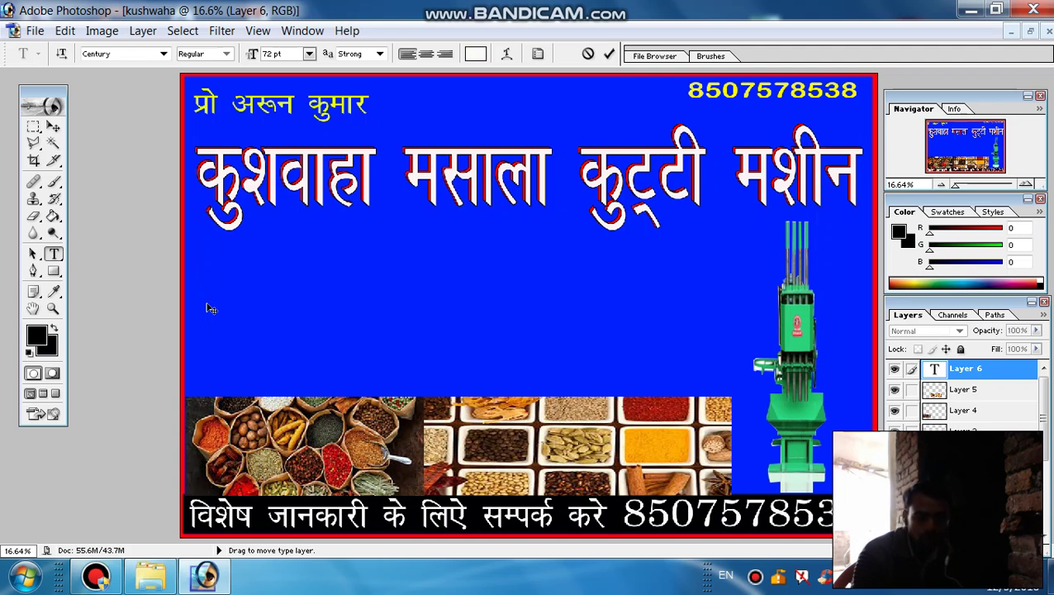
Type the white subtitle 'हमारे यहाँ सभी प्रकार के शुद्ध मशाले उचित' in Kruti Dev 021 and commit it
{"action": "left_click", "coordinate": [164, 54]}
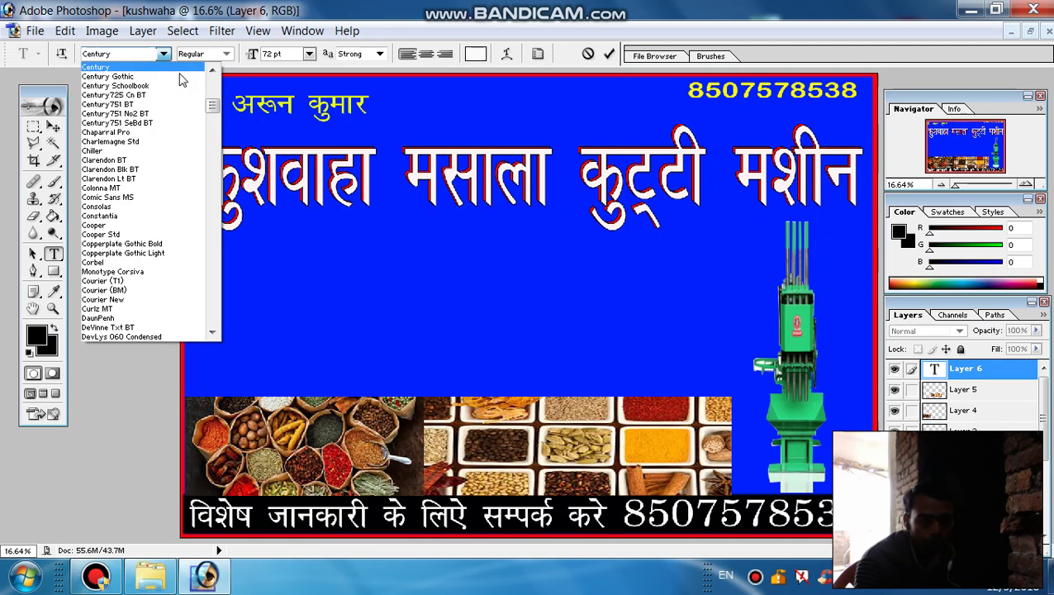
{"action": "left_click_drag", "start_coordinate": [212, 76], "coordinate": [213, 160]}
{"action": "left_click", "coordinate": [147, 114]}
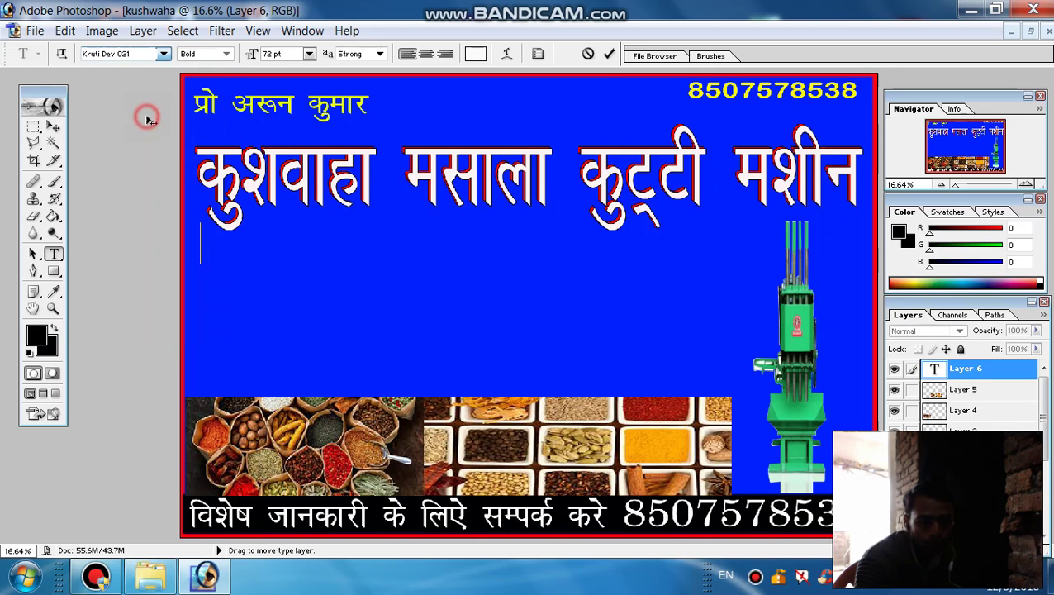
{"action": "type", "text": "g"}
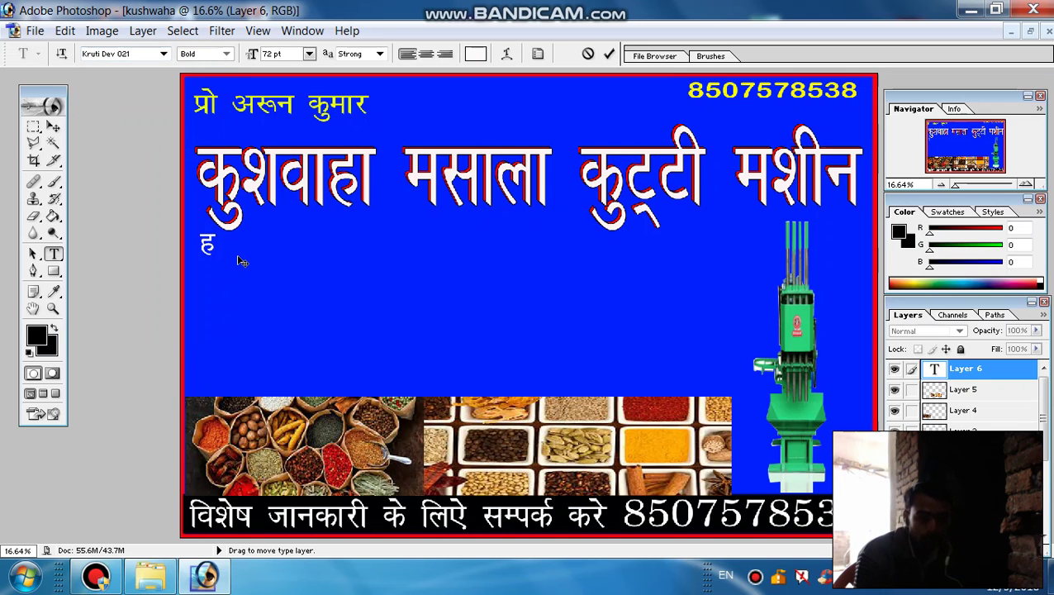
{"action": "type", "text": "ek"}
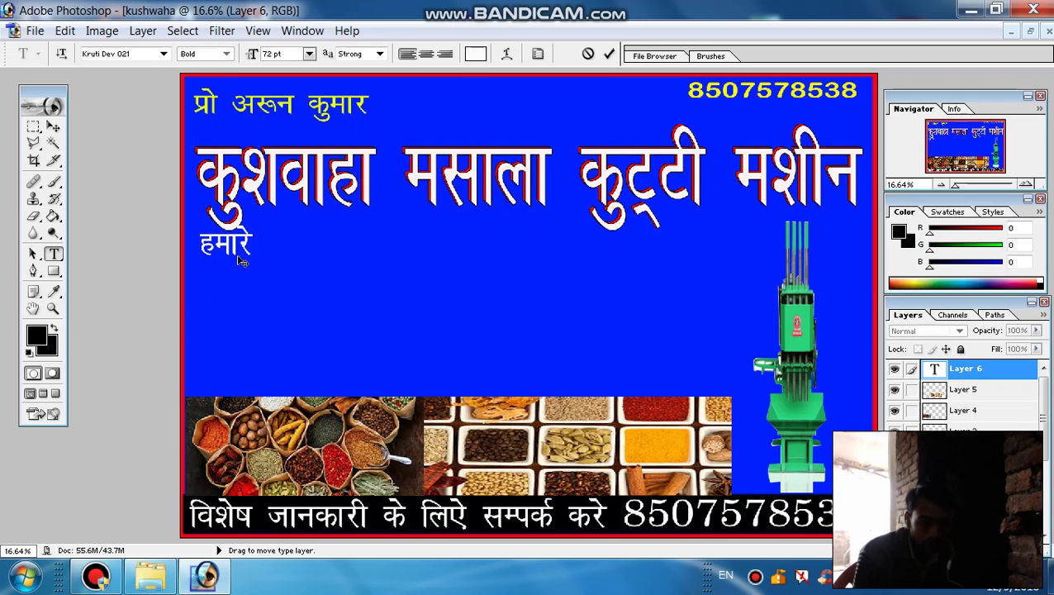
{"action": "type", "text": "js ;"}
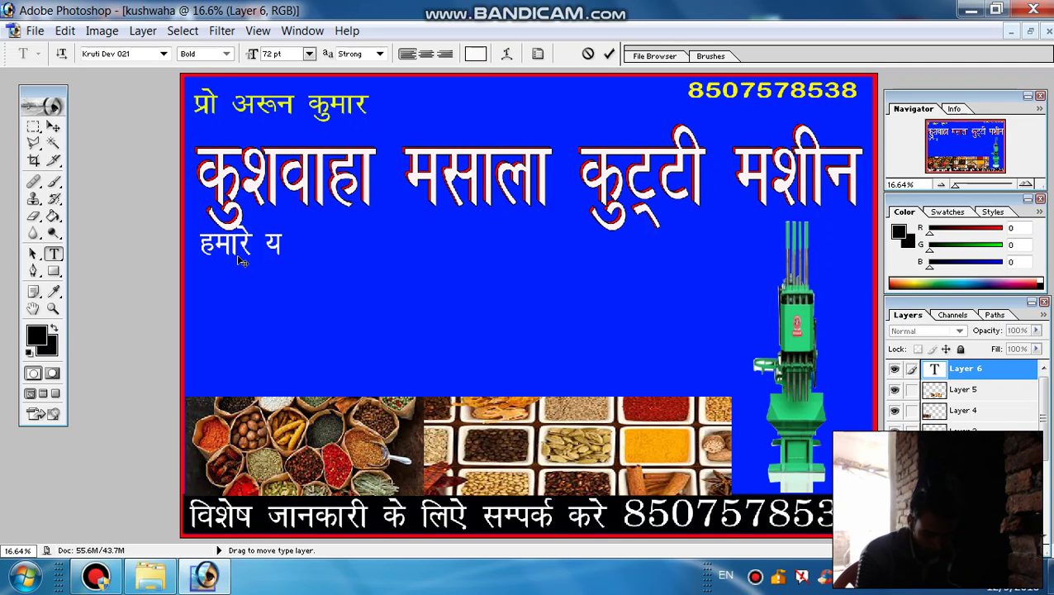
{"action": "type", "text": "g"}
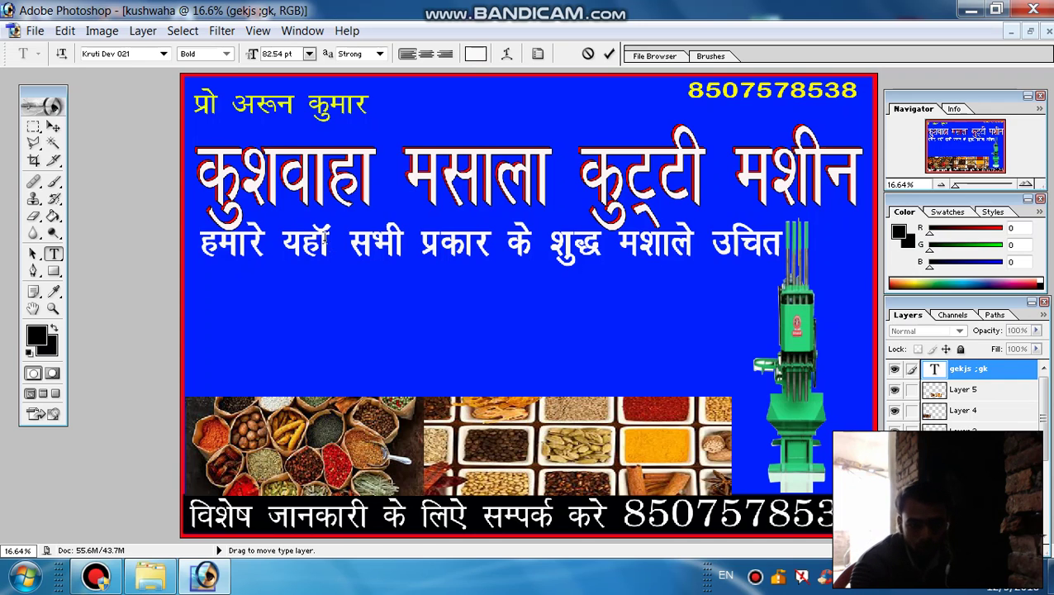
{"action": "left_click", "coordinate": [608, 53]}
{"action": "key", "text": "ctrl"}
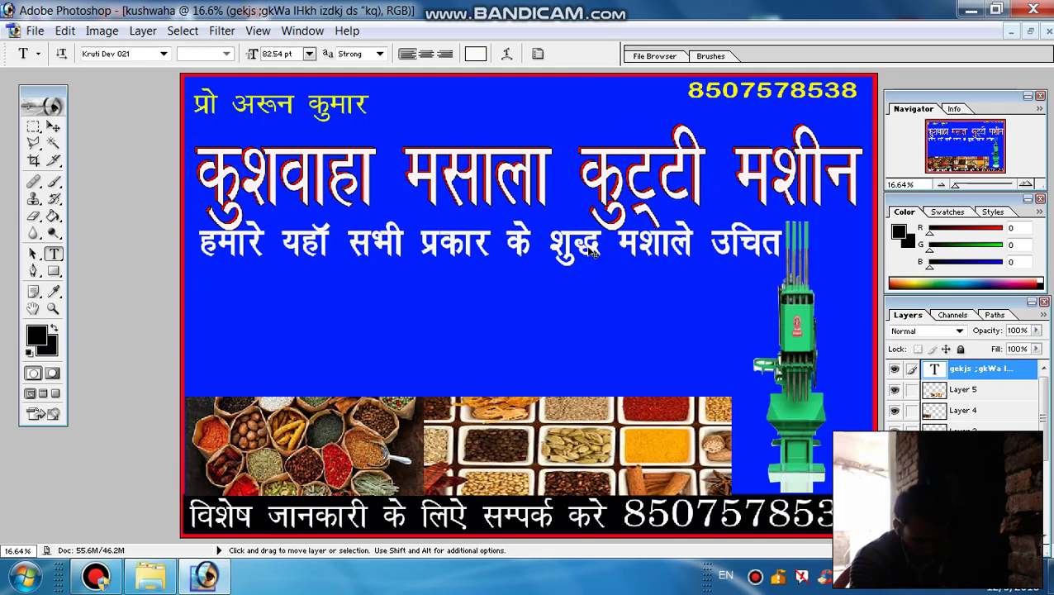
{"action": "key", "text": "ctrl+t"}
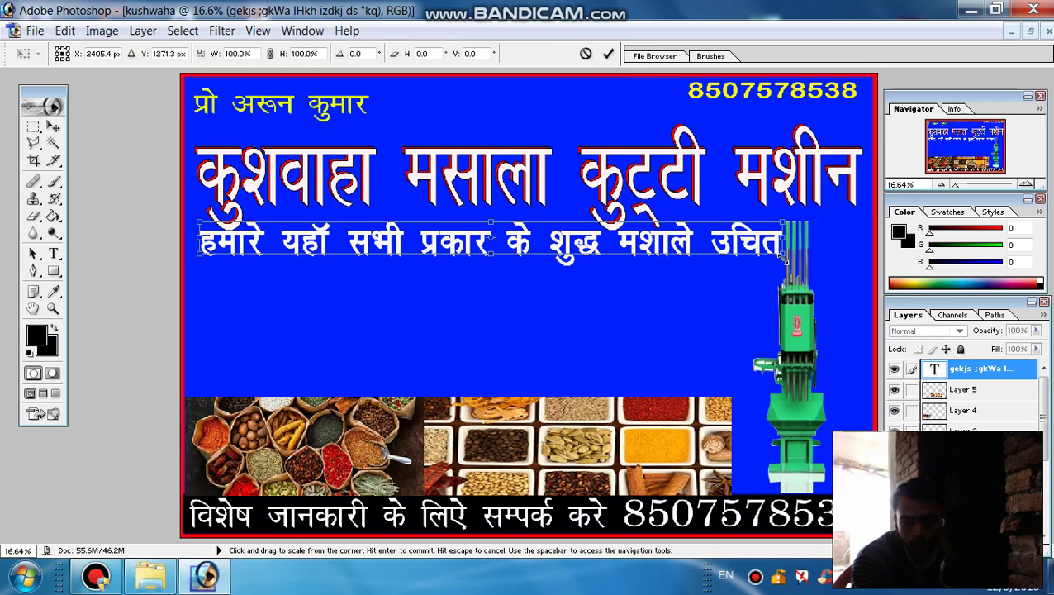
Scale the subtitle line to 96.9% width and 117.1% height, then apply Faux Bold to it
{"action": "left_click_drag", "start_coordinate": [783, 256], "coordinate": [768, 263]}
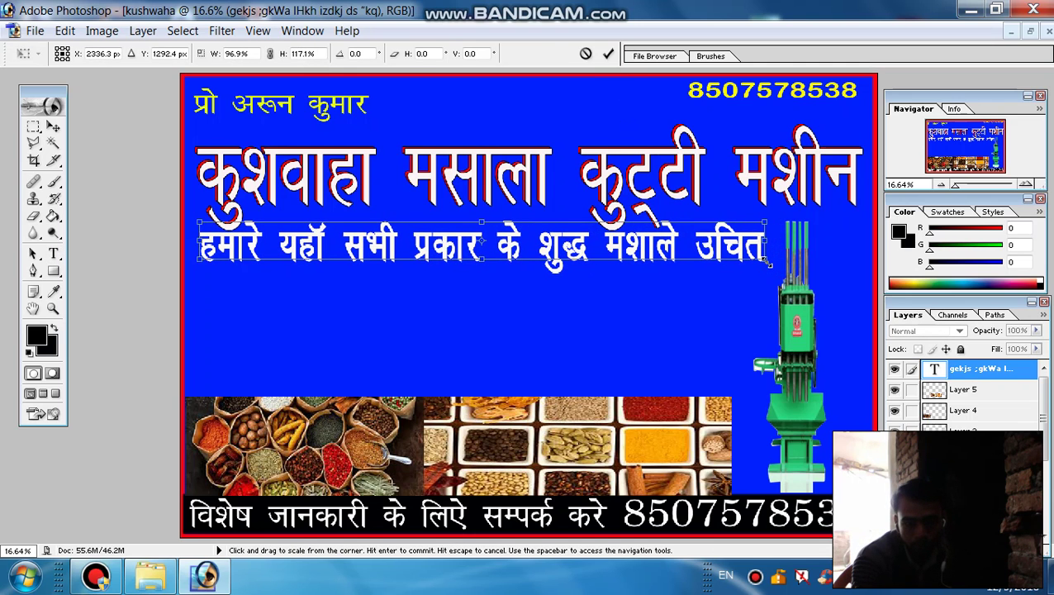
{"action": "left_click", "coordinate": [607, 53]}
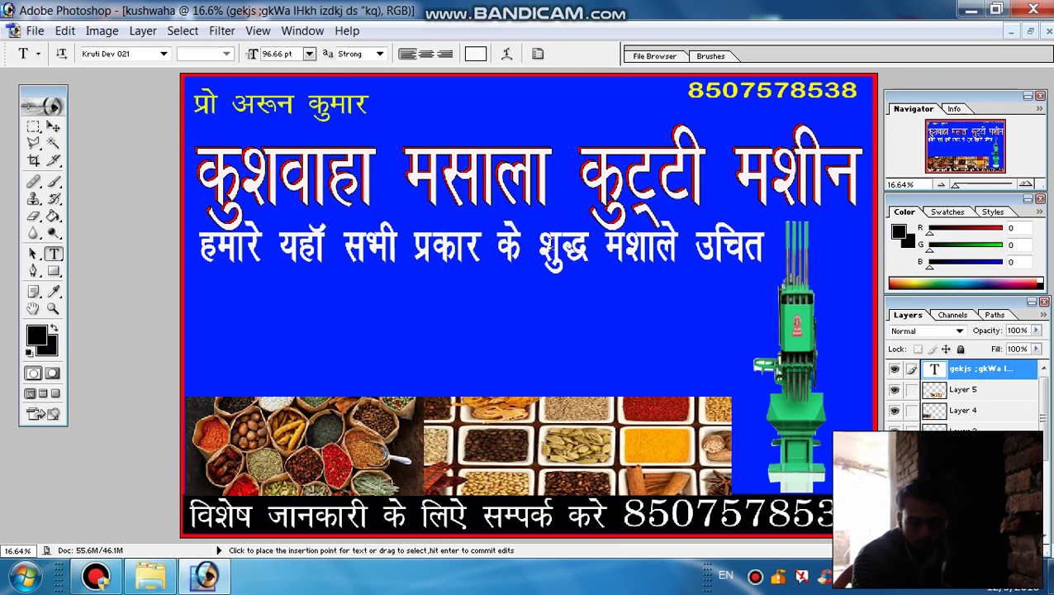
{"action": "left_click", "coordinate": [552, 252]}
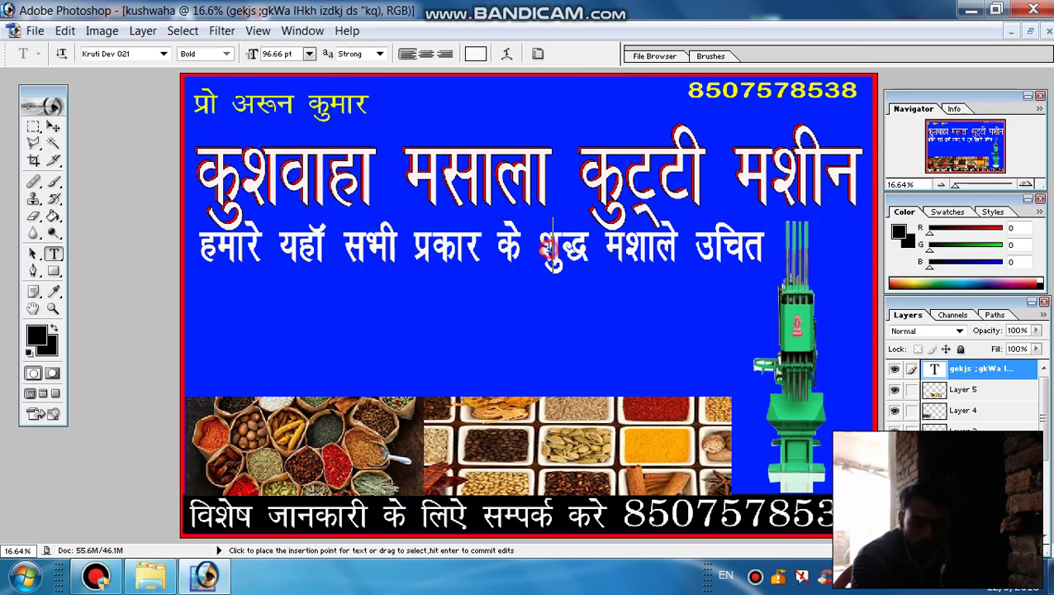
{"action": "key", "text": "ctrl+a"}
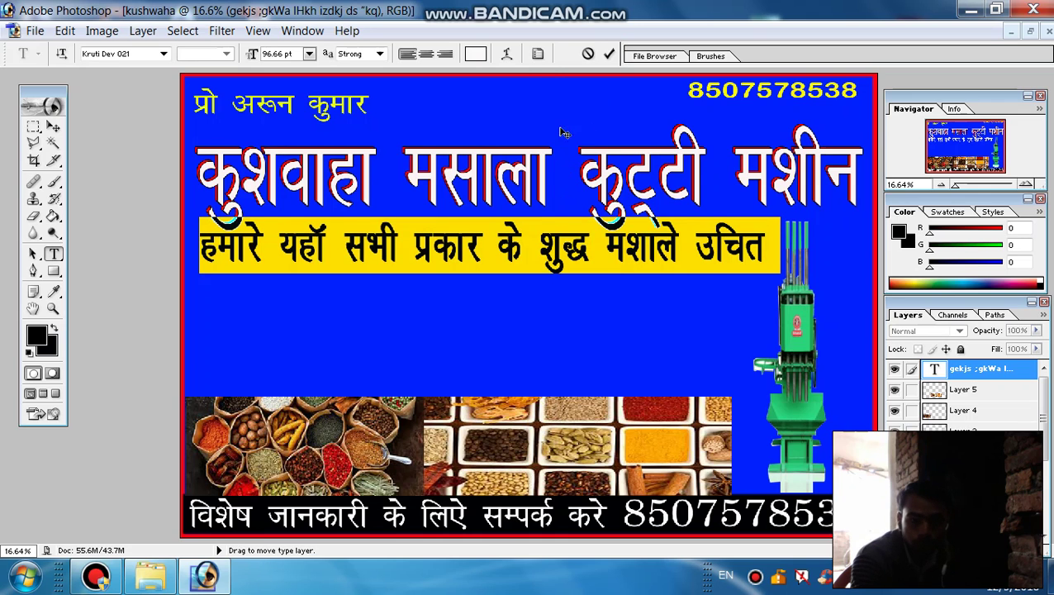
{"action": "left_click", "coordinate": [538, 54]}
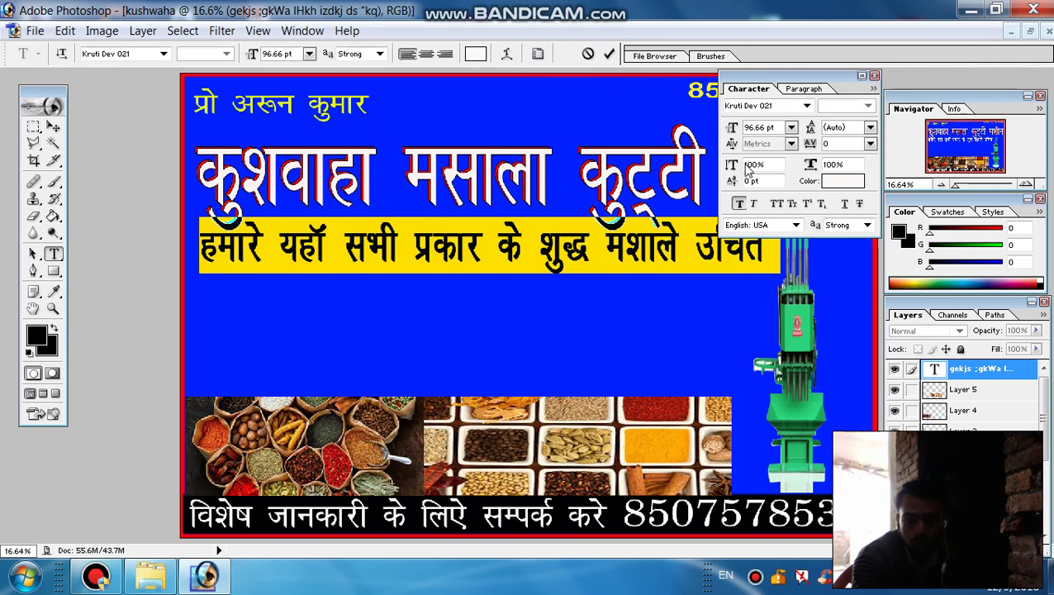
{"action": "left_click", "coordinate": [737, 204]}
{"action": "left_click", "coordinate": [738, 204]}
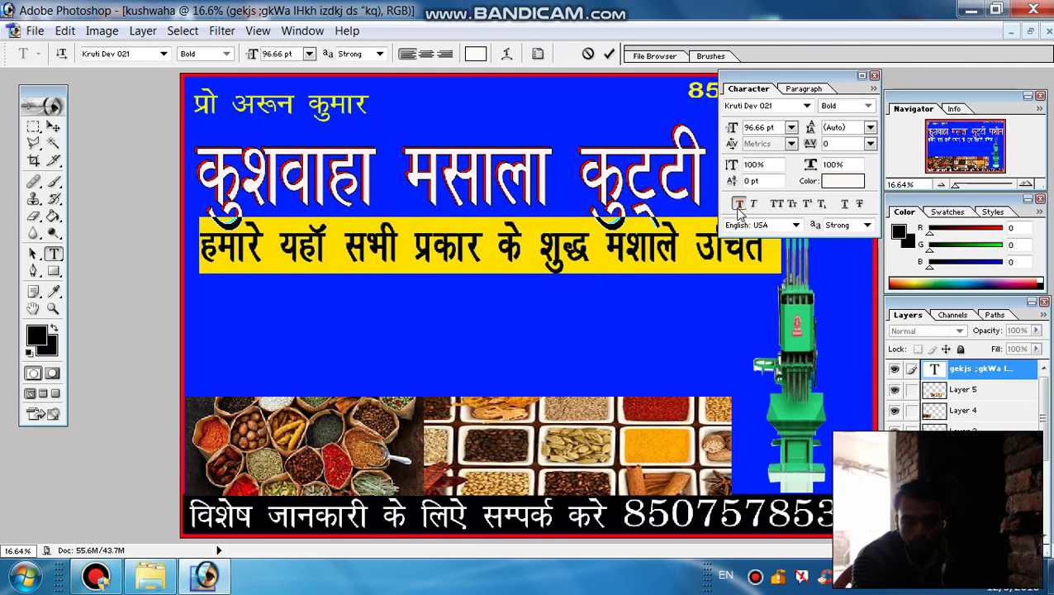
{"action": "left_click", "coordinate": [737, 204]}
{"action": "left_click", "coordinate": [737, 204]}
Make sure Faux Bold is on for the entire subtitle line and confirm the text
{"action": "left_click", "coordinate": [612, 54]}
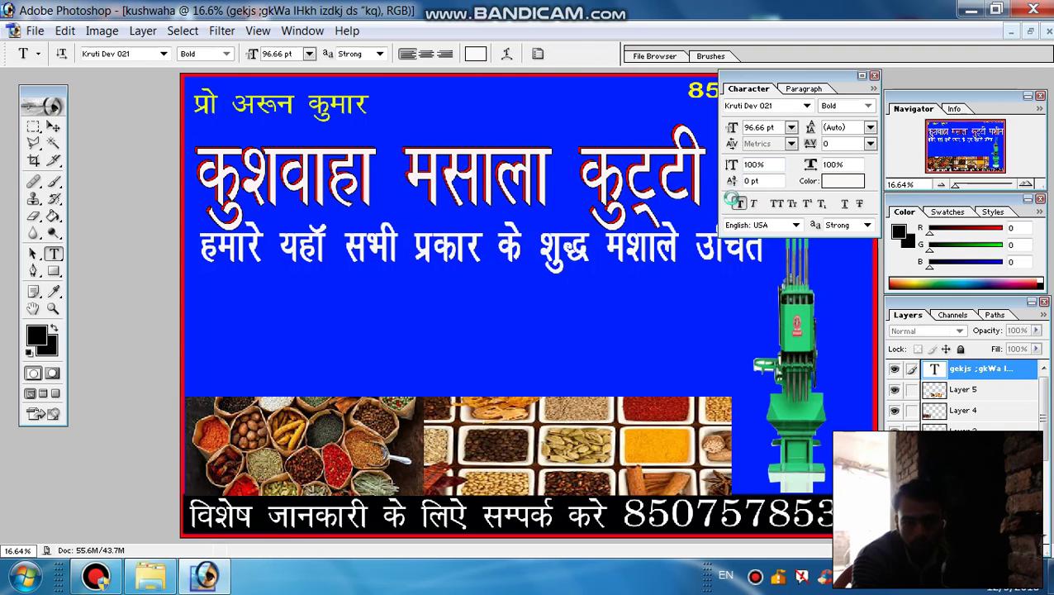
{"action": "left_click", "coordinate": [738, 204]}
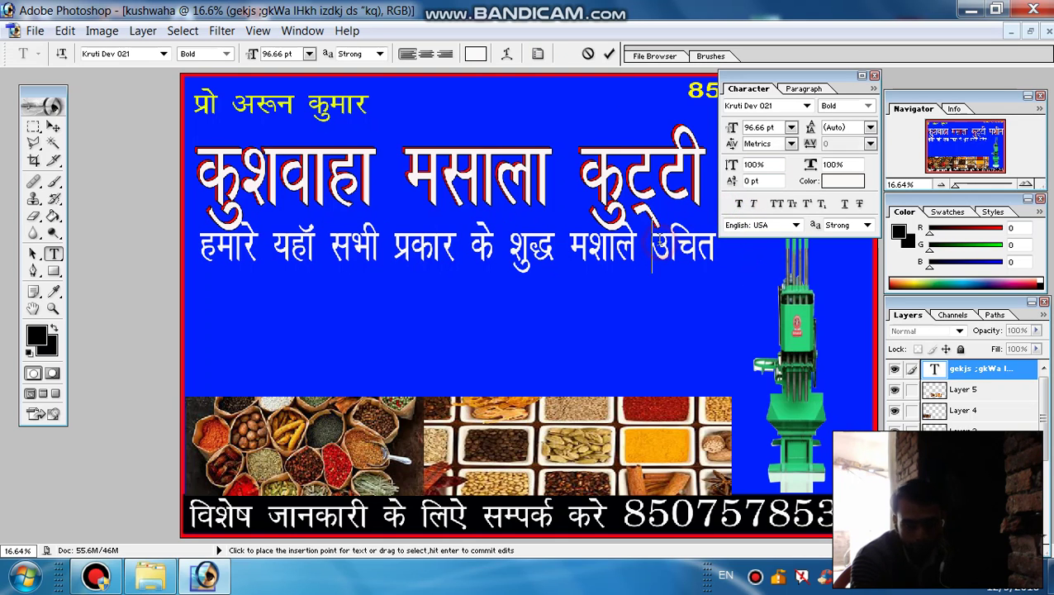
{"action": "triple_click", "coordinate": [657, 246]}
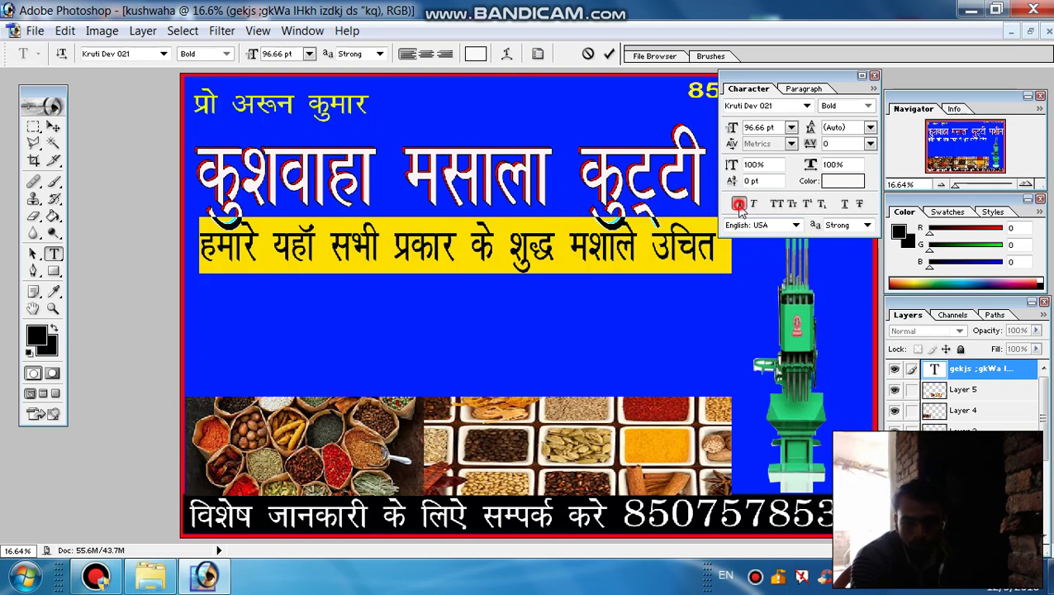
{"action": "left_click", "coordinate": [738, 204]}
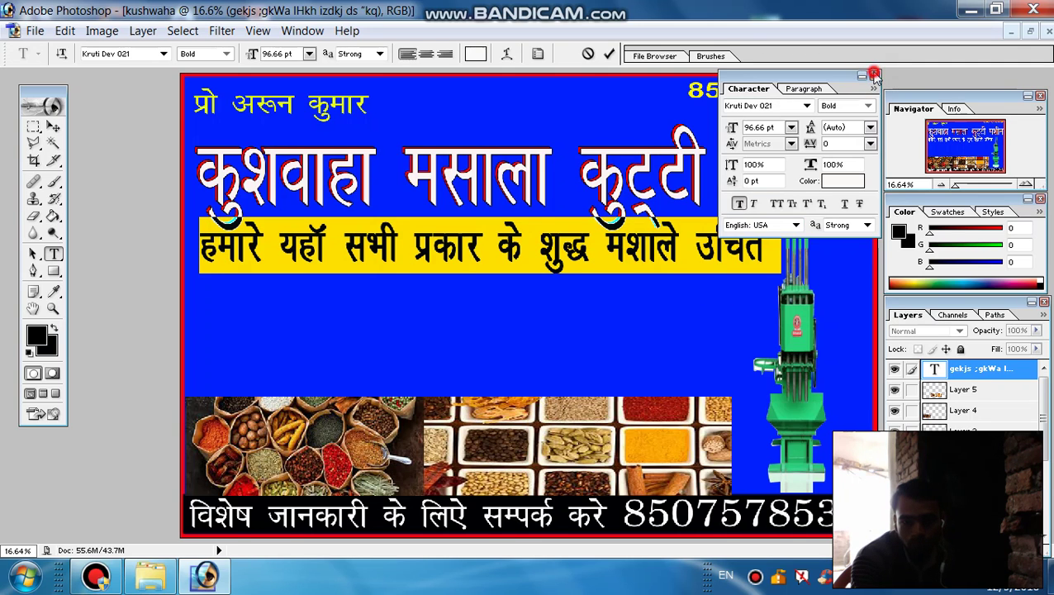
{"action": "left_click", "coordinate": [862, 78]}
{"action": "left_click", "coordinate": [608, 54]}
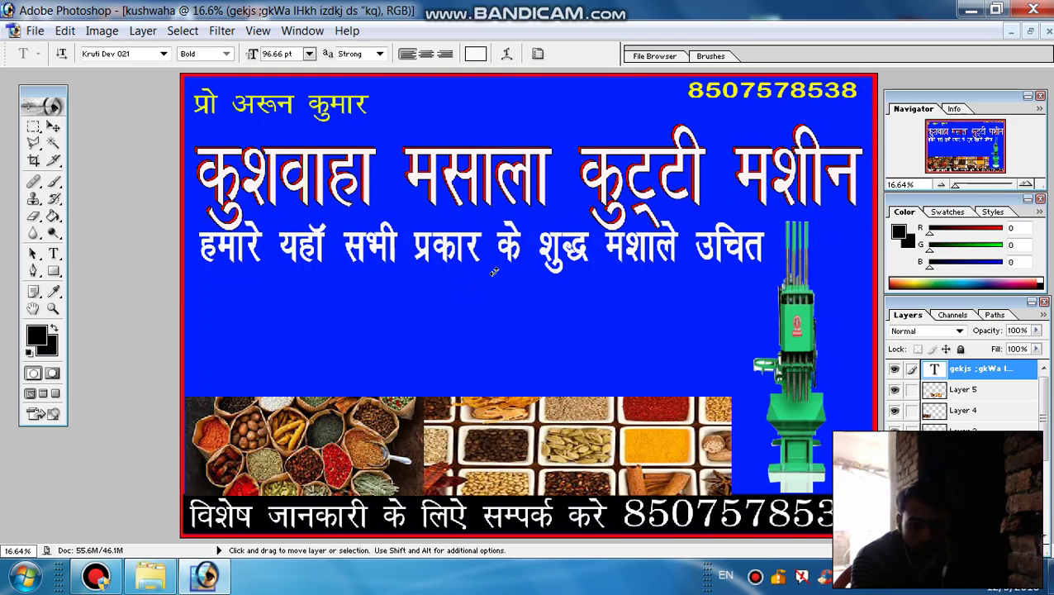
Move the subtitle line slightly lower beneath the title
{"action": "key", "text": "ctrl+t"}
{"action": "left_click_drag", "start_coordinate": [507, 248], "coordinate": [500, 260]}
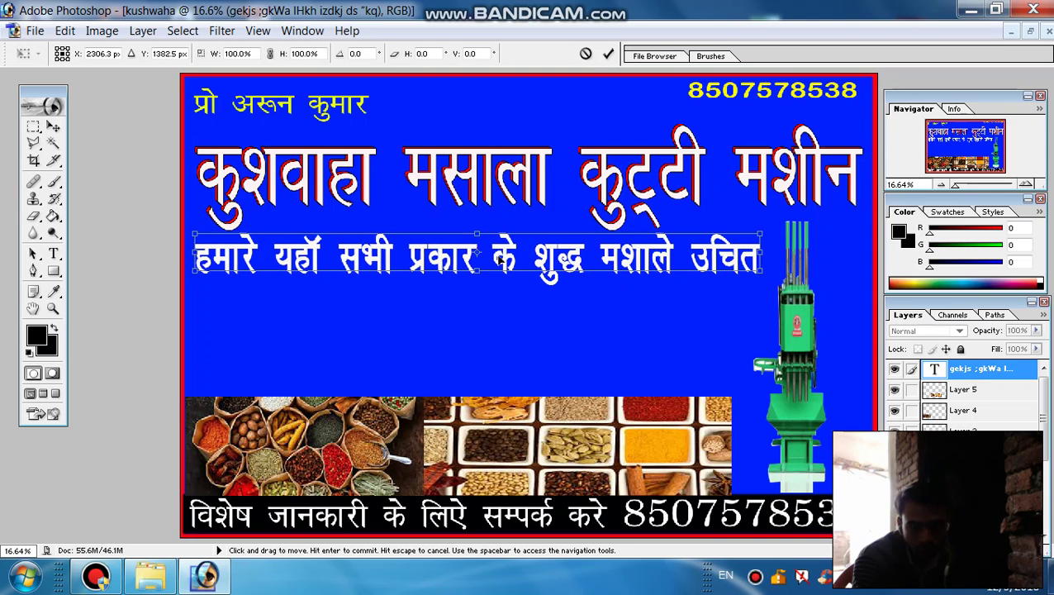
{"action": "left_click", "coordinate": [608, 55]}
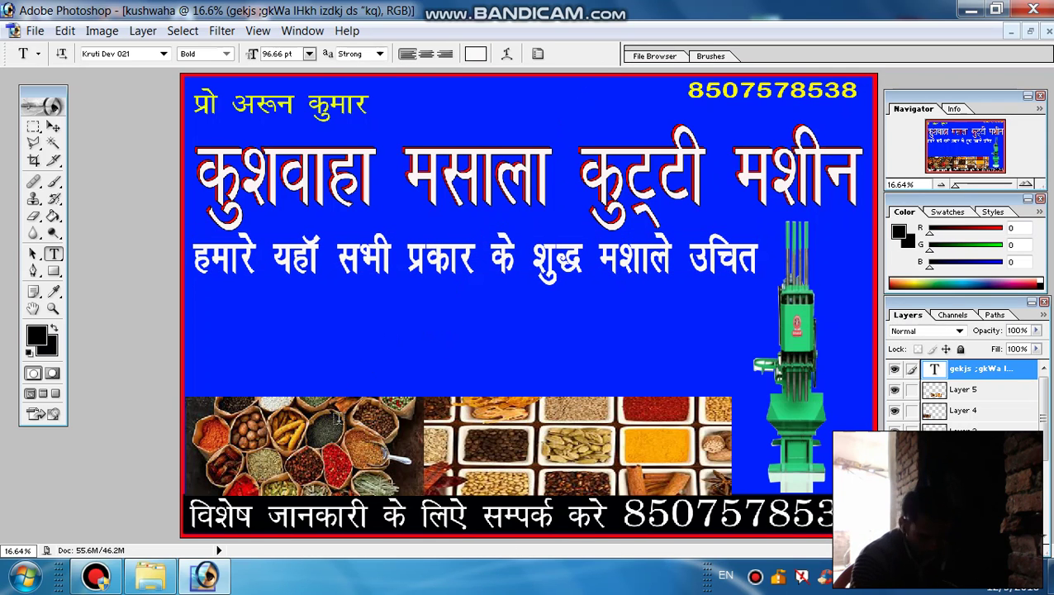
{"action": "key", "text": "ctrl+shift+n"}
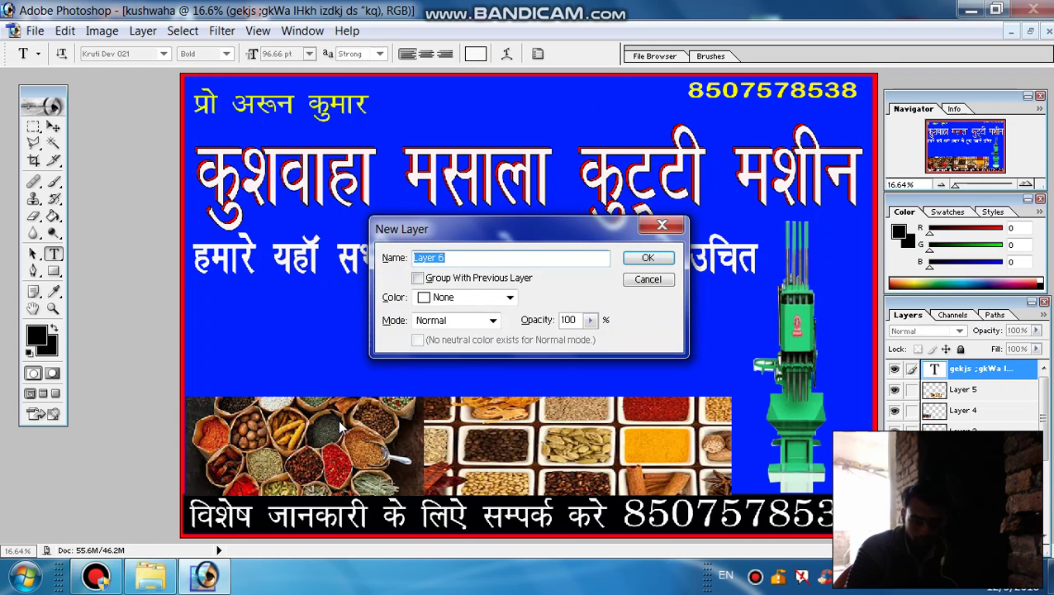
Confirm the new layer and start a second Kruti Dev line reading 'मुल्य' below the subtitle
{"action": "key", "text": "Return"}
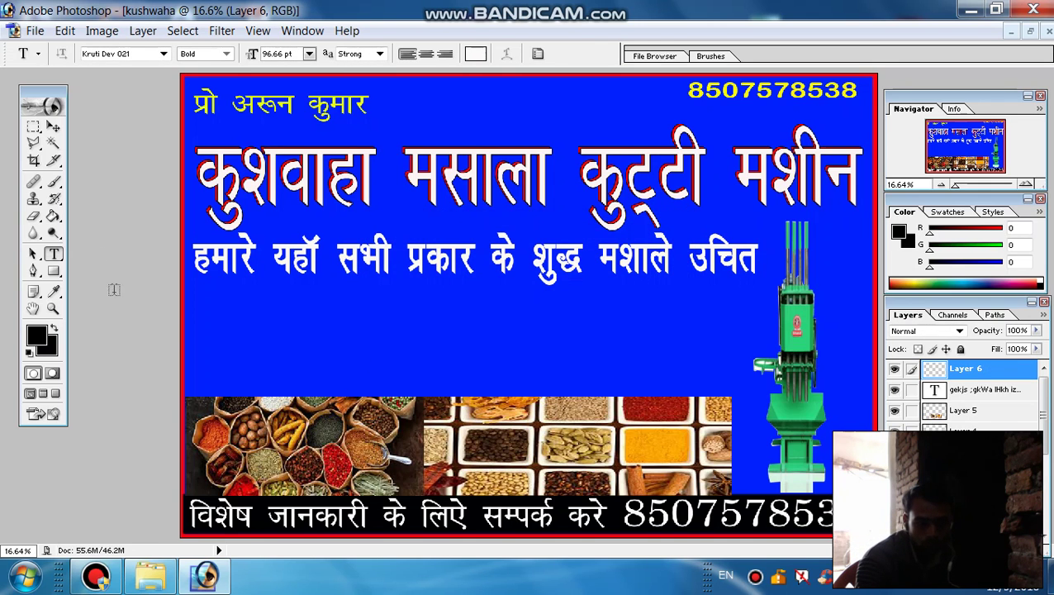
{"action": "left_click", "coordinate": [198, 303]}
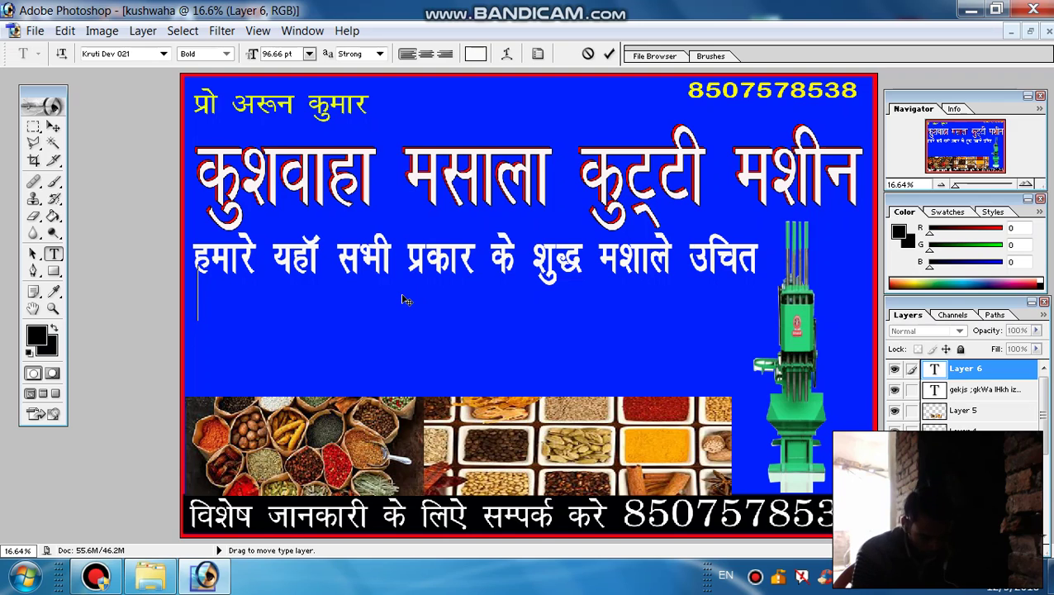
{"action": "type", "text": "eq"}
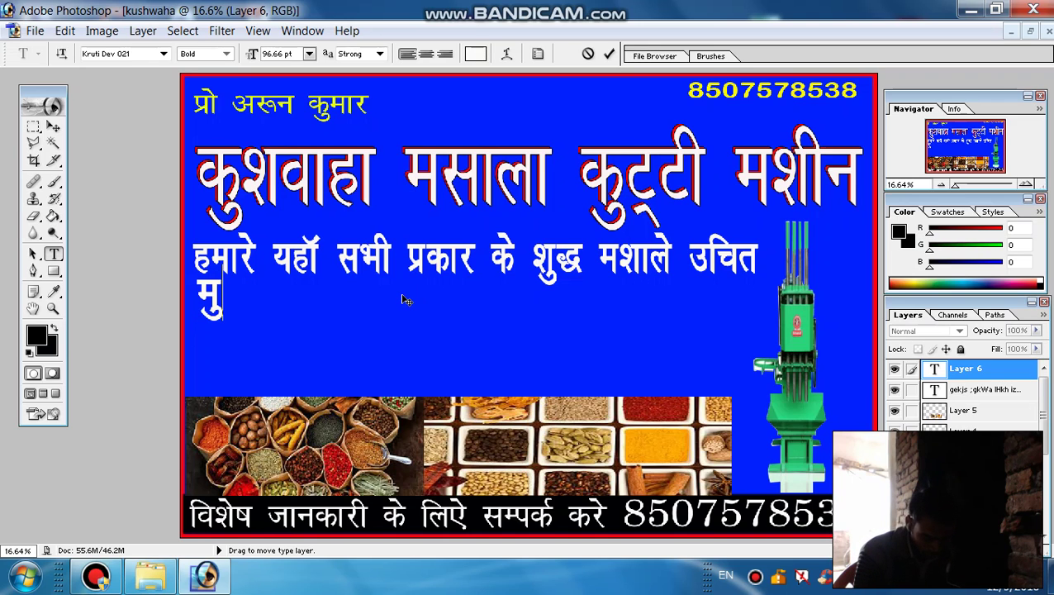
{"action": "type", "text": "y"}
{"action": "key", "text": "BackSpace"}
{"action": "type", "text": "y~;"}
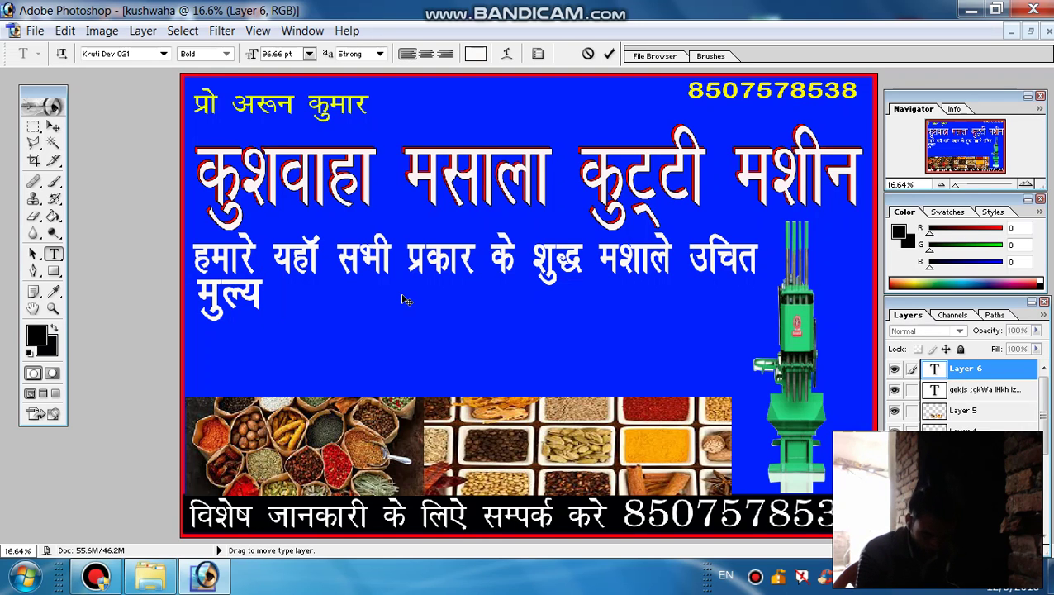
{"action": "type", "text": " u"}
{"action": "key", "text": "BackSpace"}
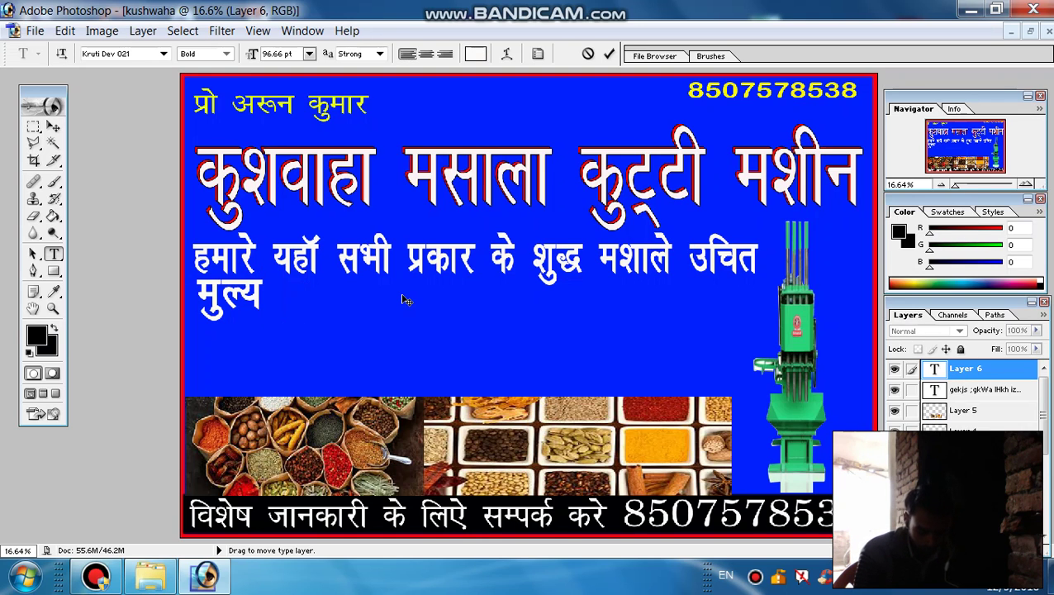
Continue the second line with 'पर मिल…', fixing mistyped characters along the way
{"action": "type", "text": "p"}
{"action": "key", "text": "BackSpace"}
{"action": "type", "text": "i"}
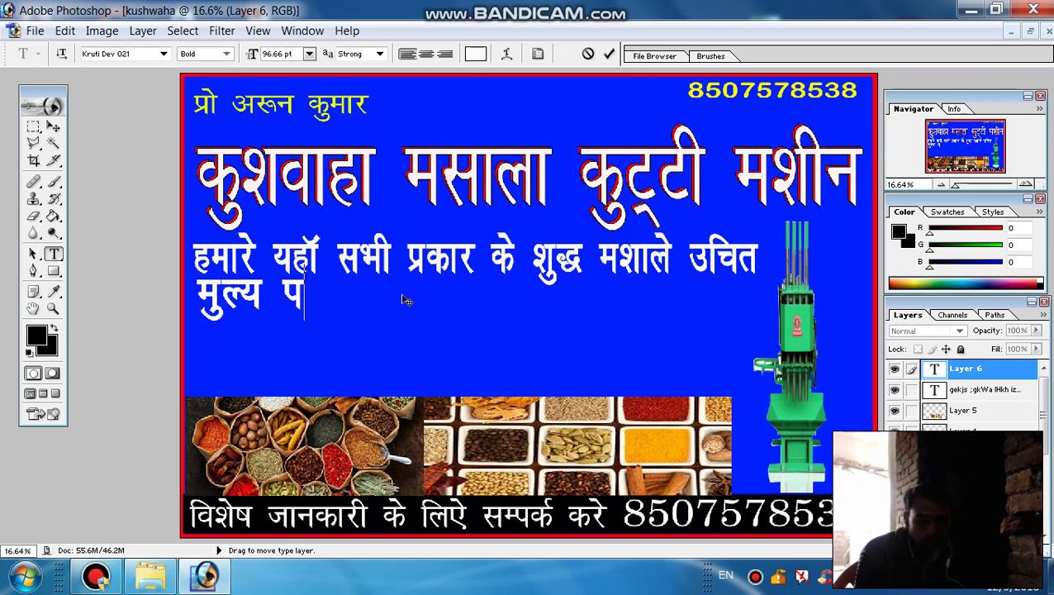
{"action": "type", "text": "j"}
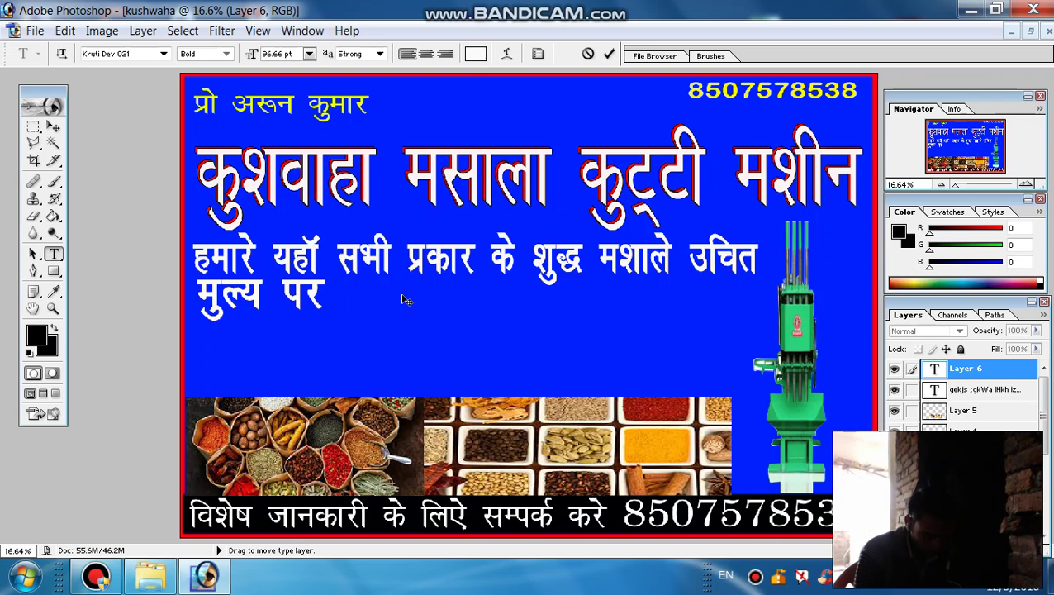
{"action": "type", "text": " A"}
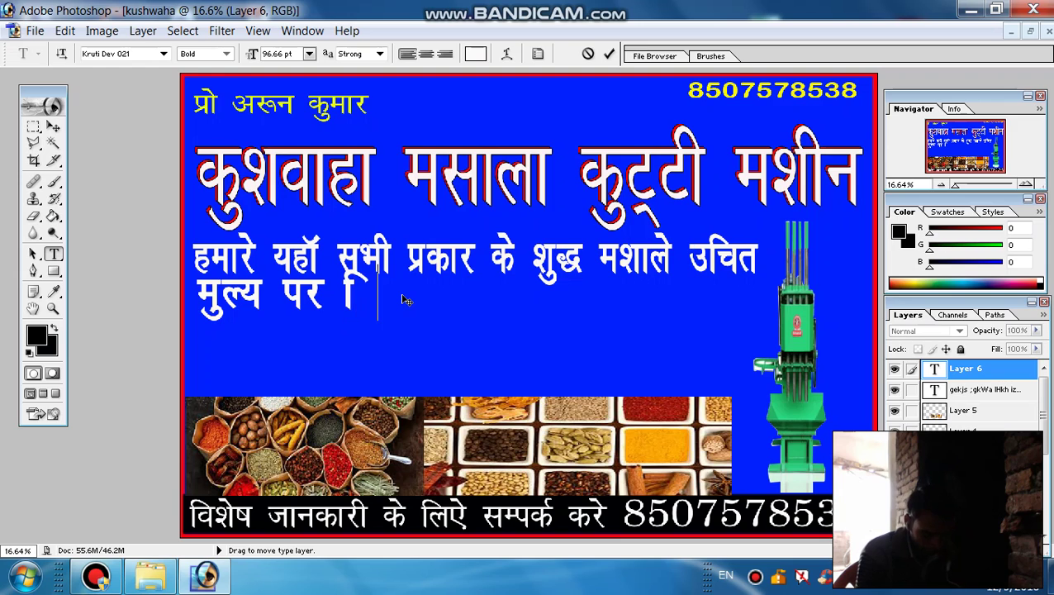
{"action": "type", "text": "e"}
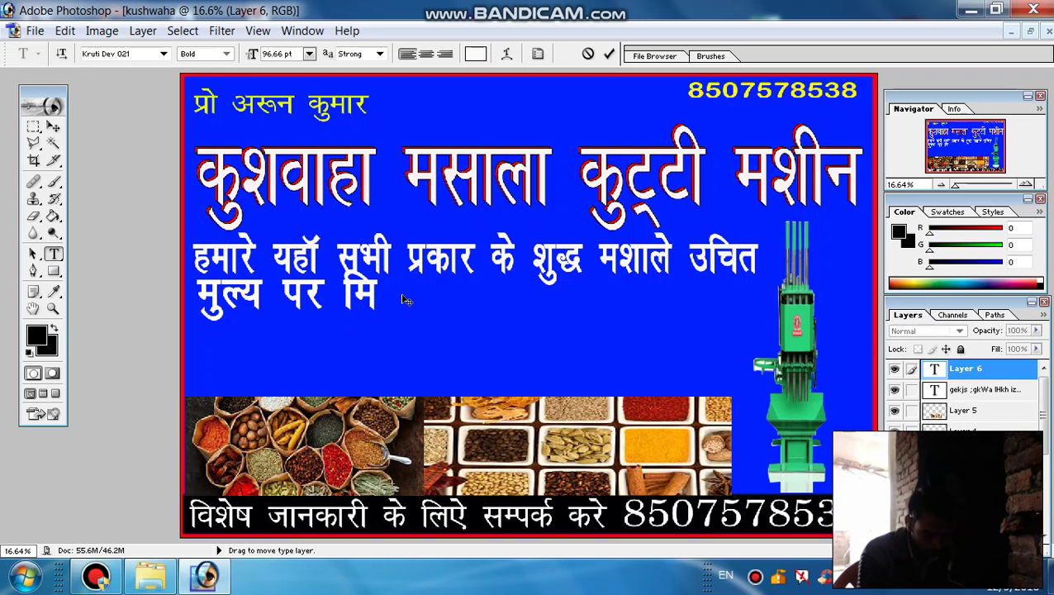
{"action": "type", "text": "t"}
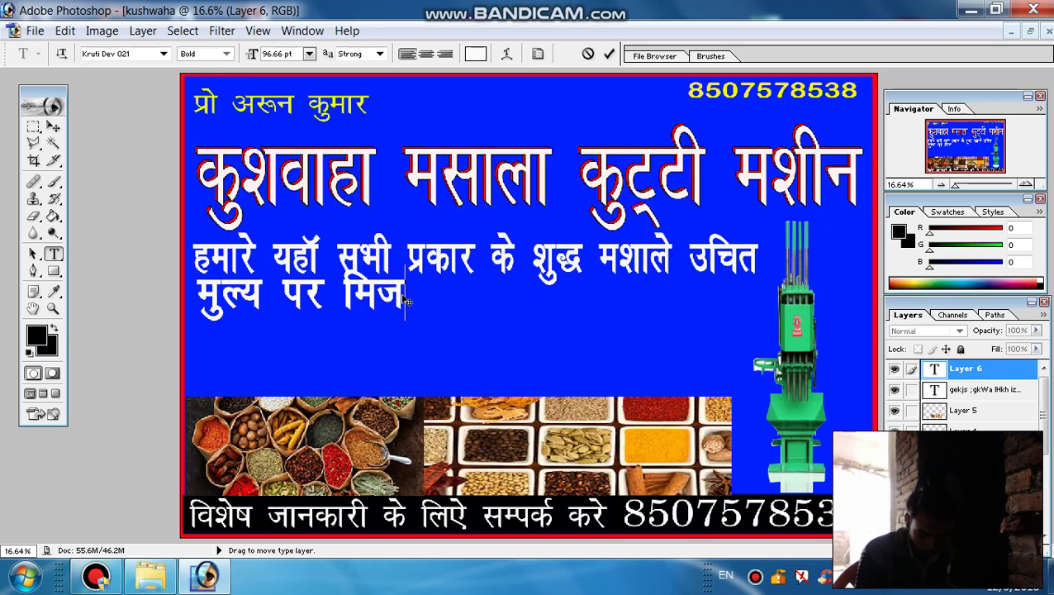
{"action": "key", "text": "BackSpace"}
{"action": "type", "text": "yt"}
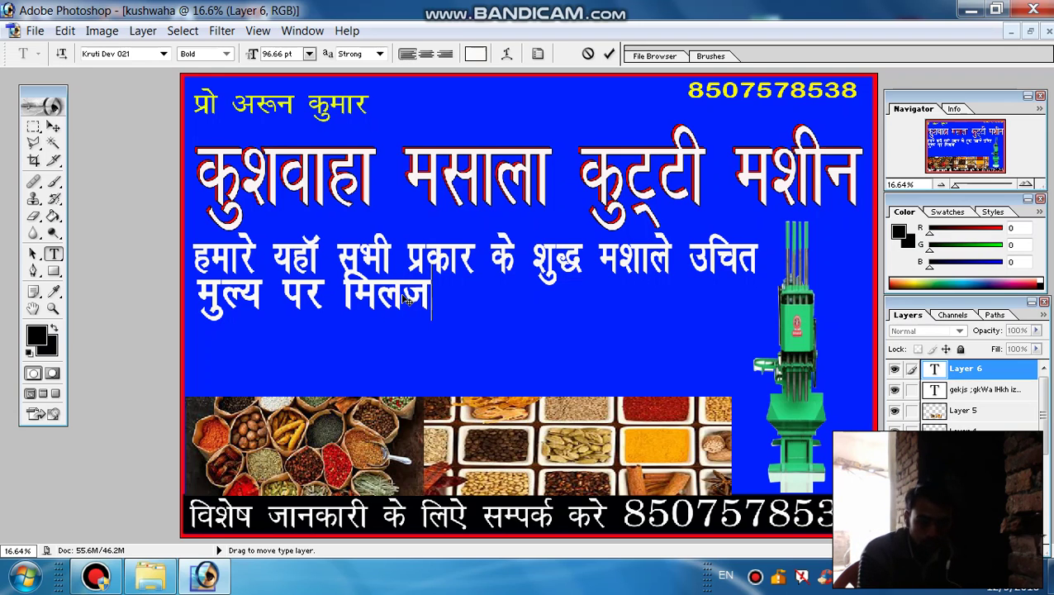
{"action": "key", "text": "BackSpace"}
{"action": "type", "text": "r"}
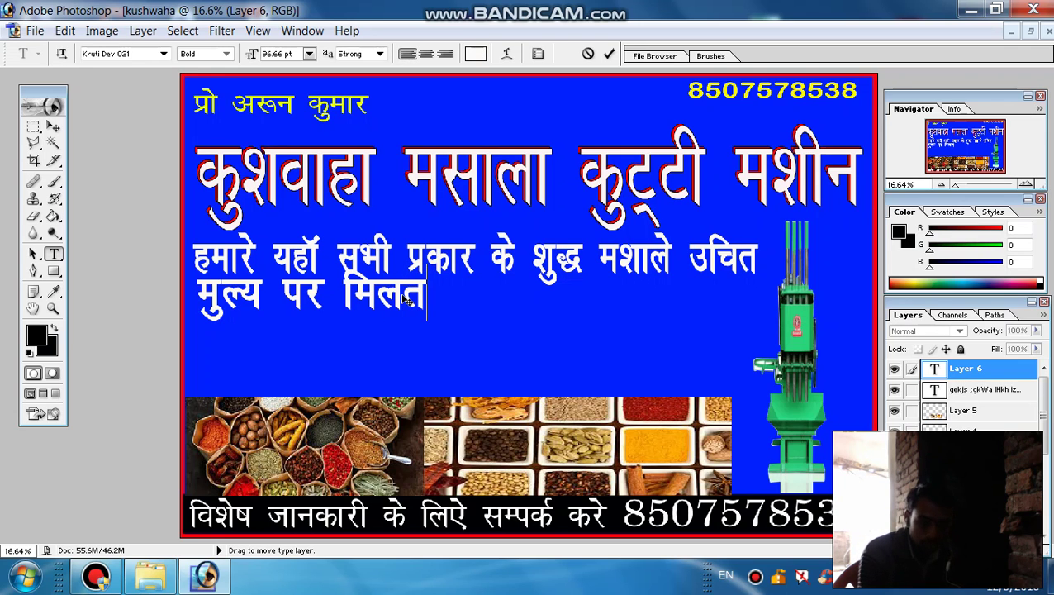
{"action": "type", "text": "k"}
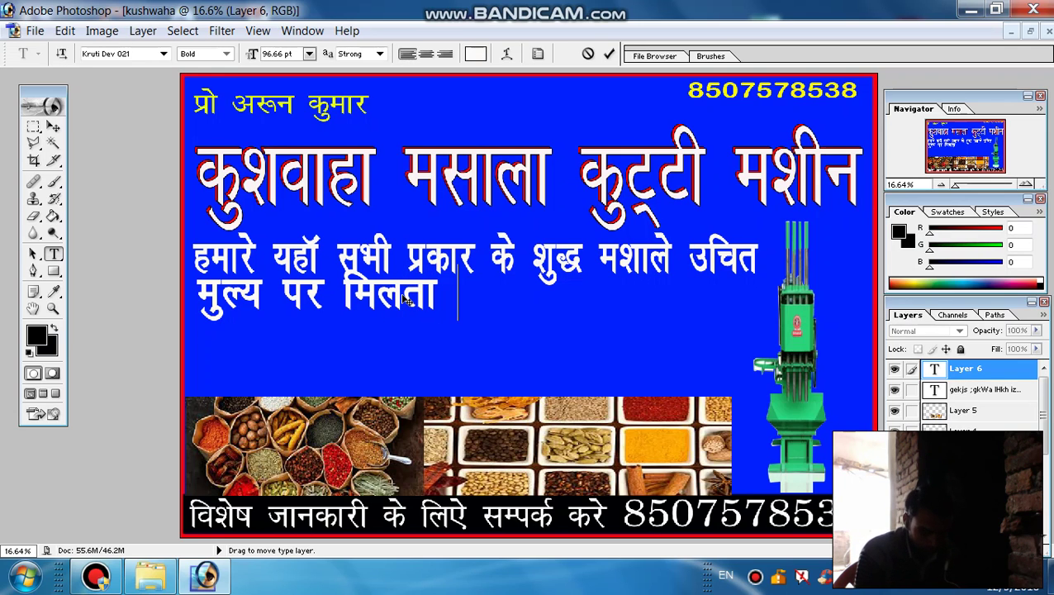
{"action": "type", "text": " g"}
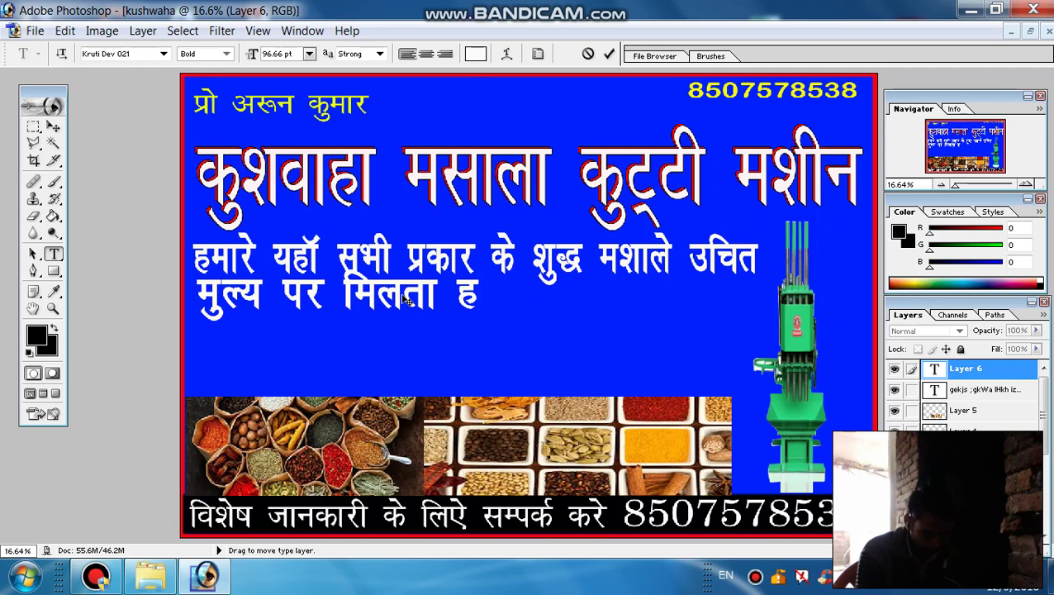